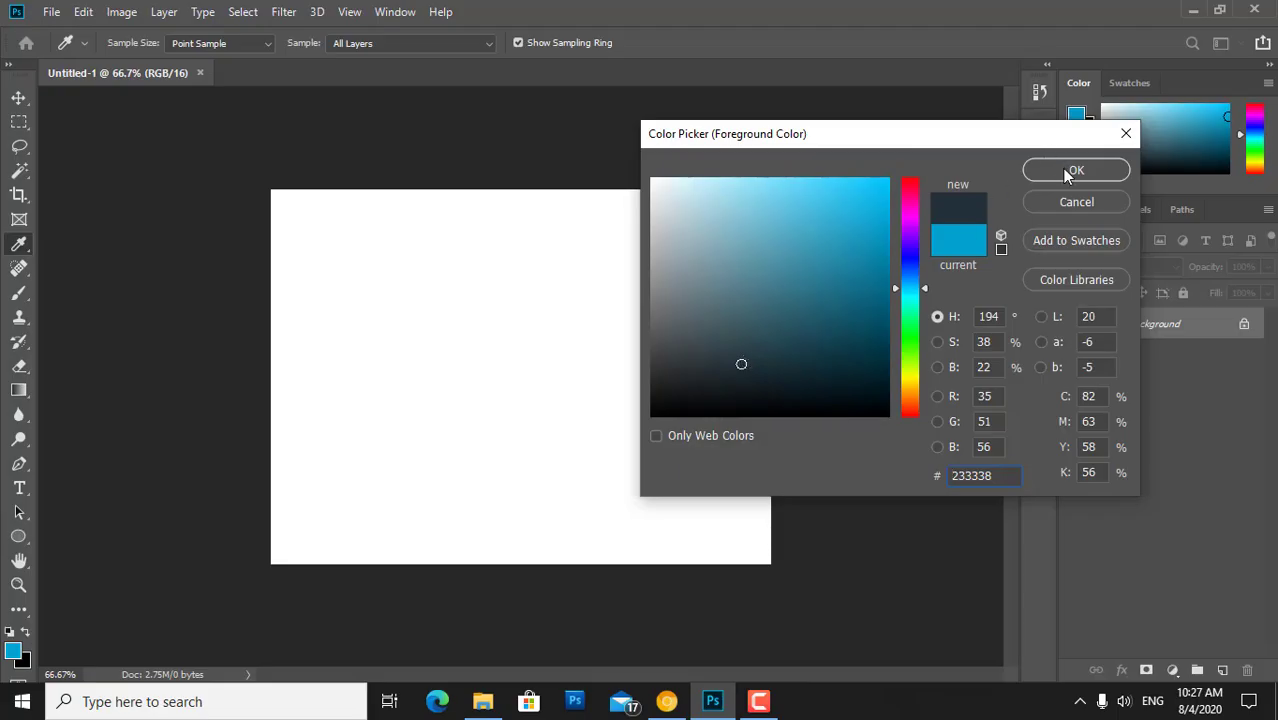
# Step: Fill the canvas with dark slate #233338 and make the pasteboard light gray
pyautogui.click(1076, 170)
pyautogui.hotkey('alt', 'BackSpace')
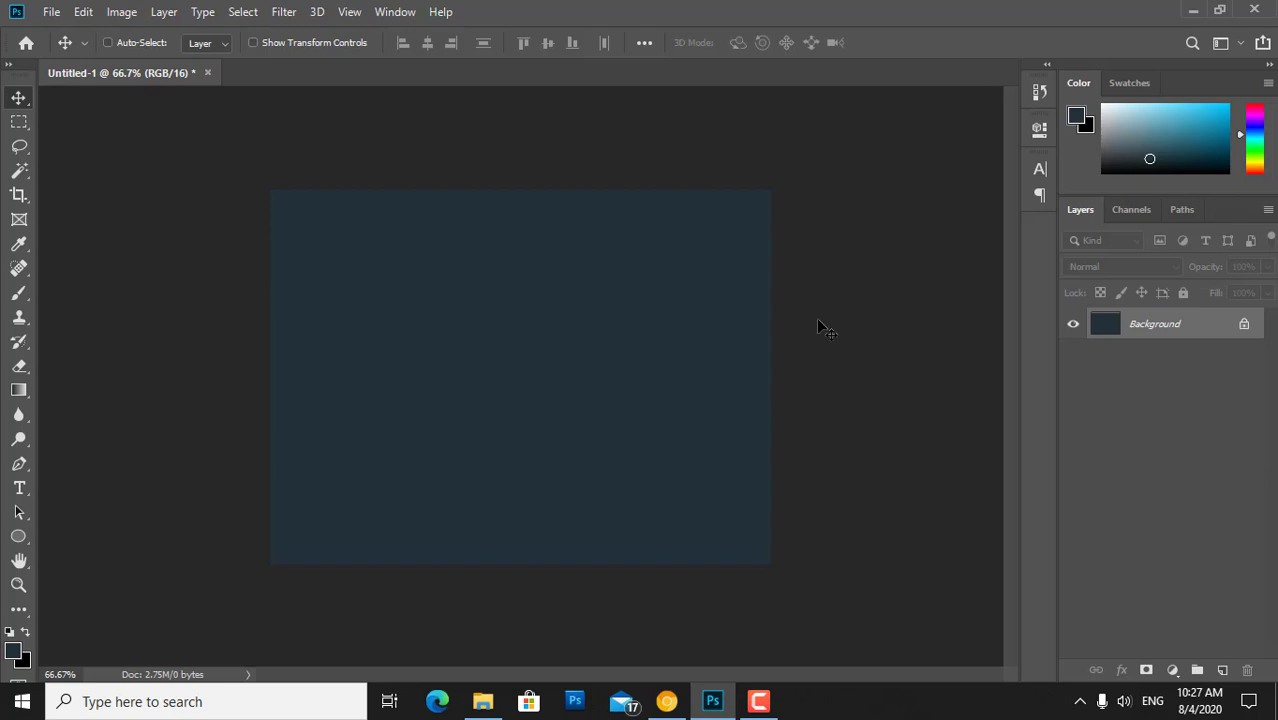
pyautogui.rightClick(832, 288)
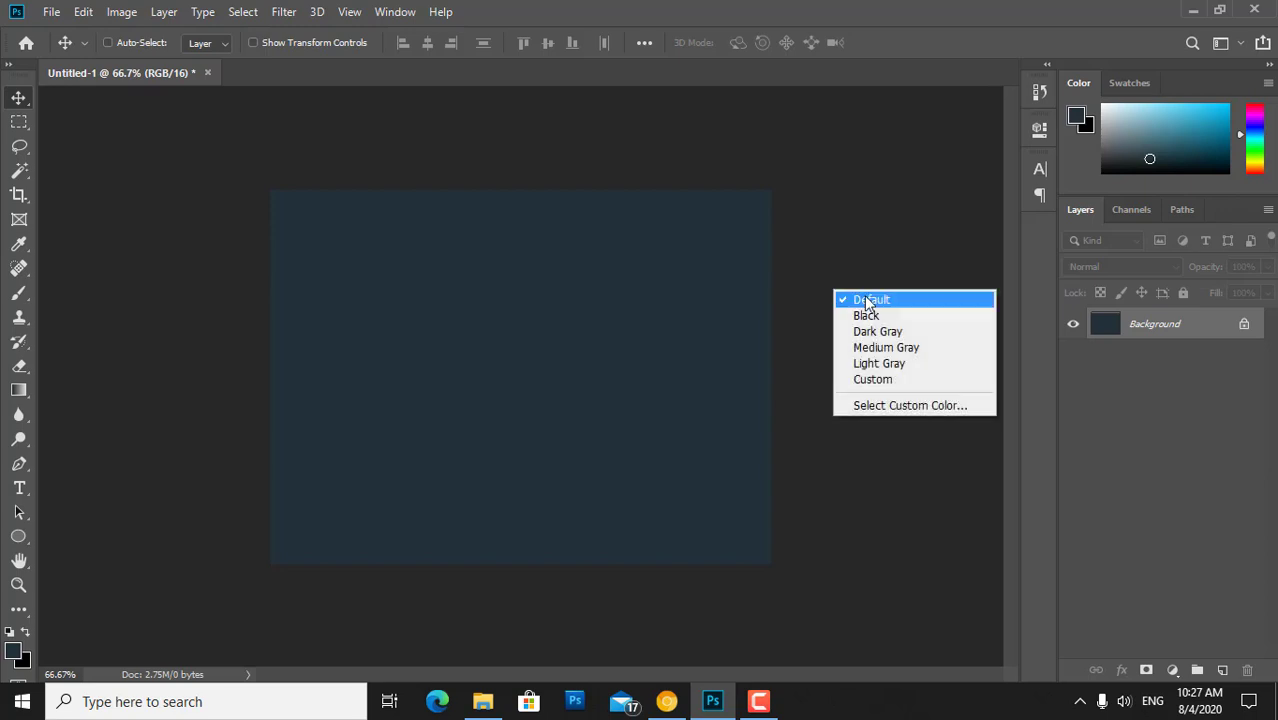
pyautogui.click(906, 364)
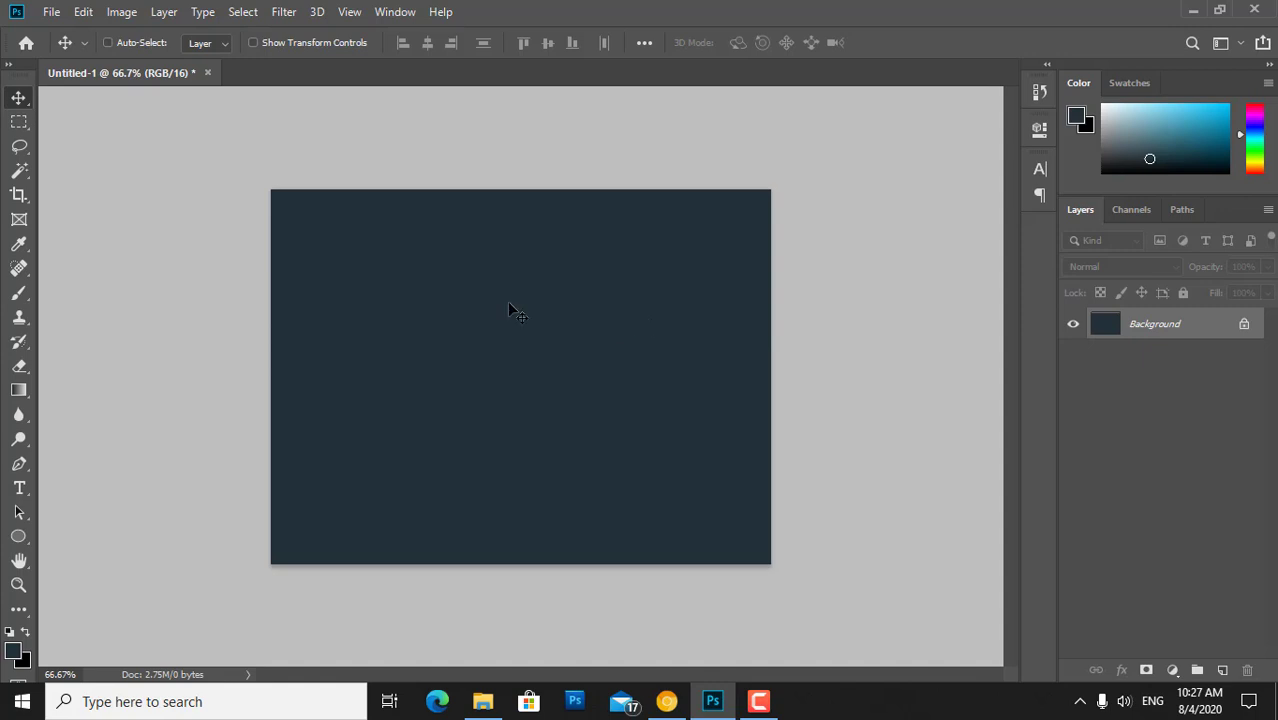
# Step: Convert the Background layer into the unlocked Layer 0
pyautogui.doubleClick(1179, 325)
pyautogui.click(785, 195)
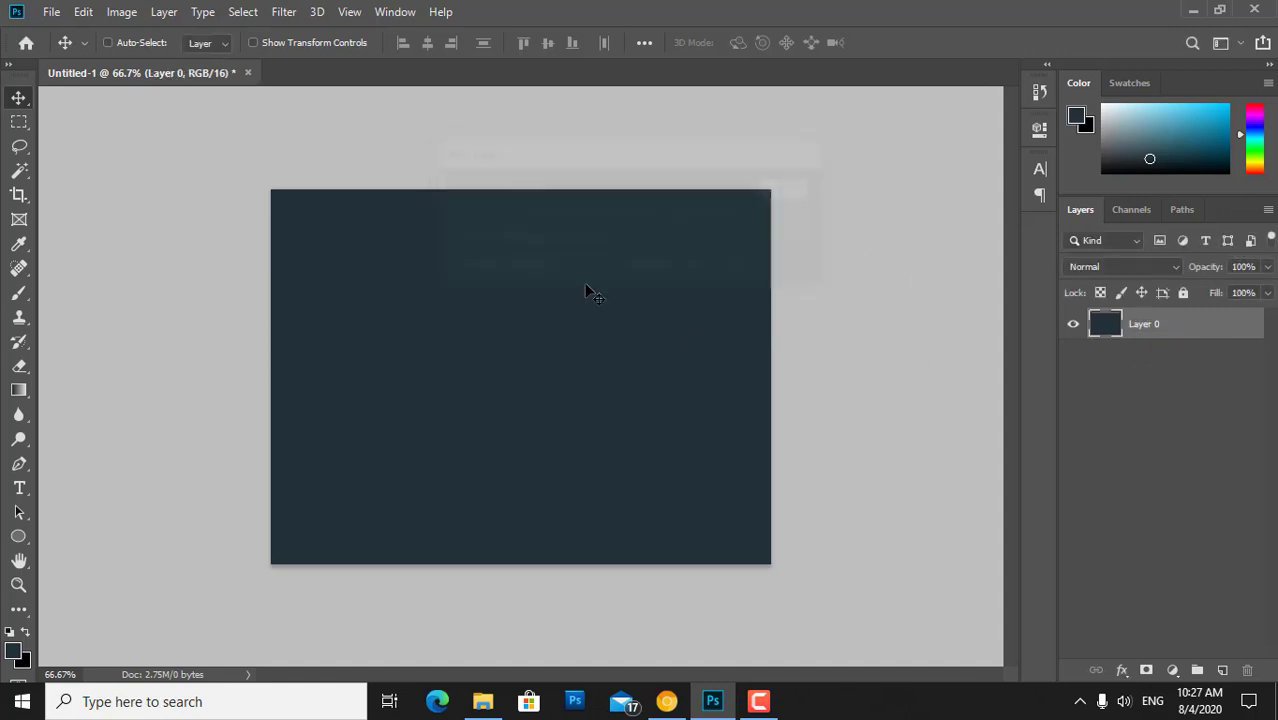
pyautogui.press('t')
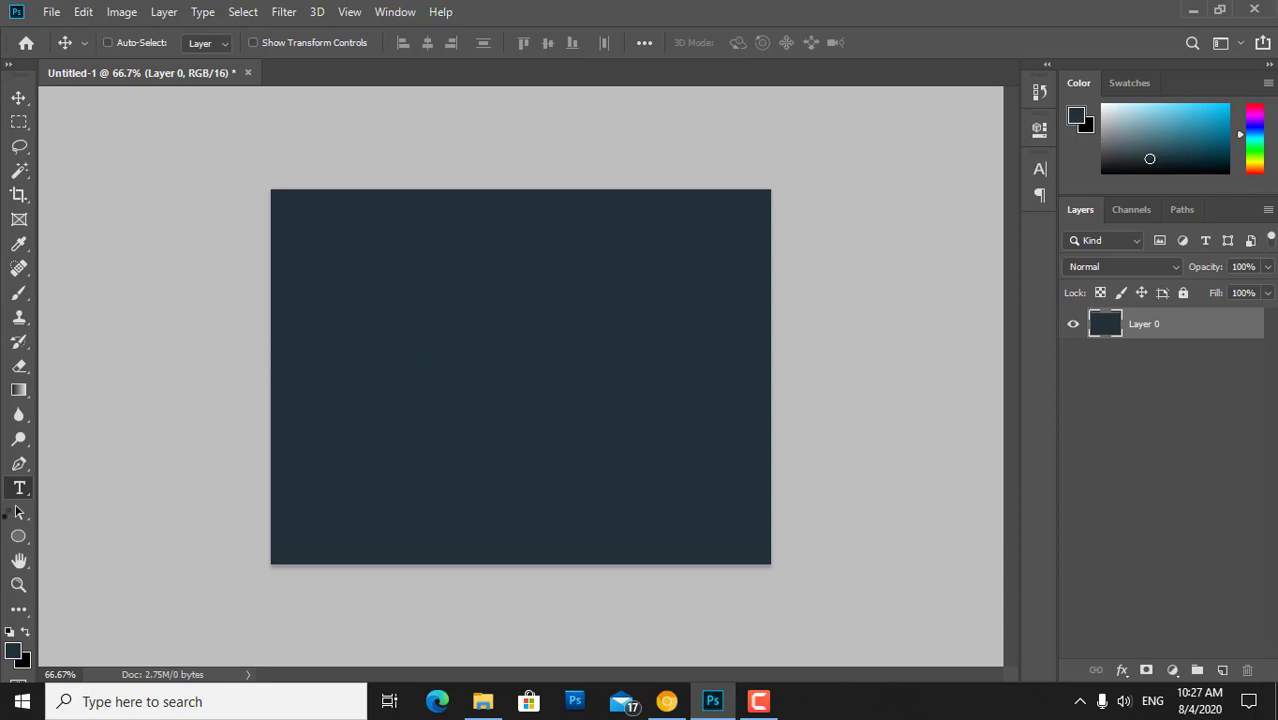
# Step: Add a text layer reading 'TechZone Digital' on the canvas
pyautogui.click(19, 488)
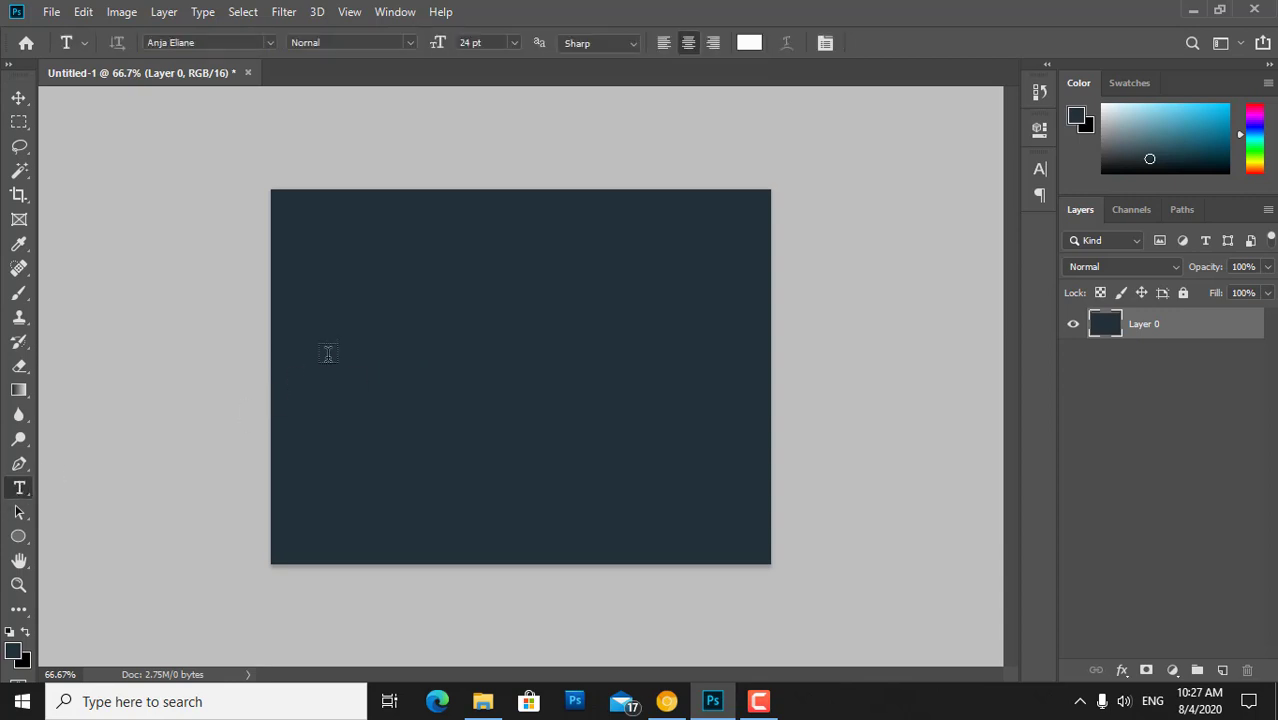
pyautogui.click(393, 321)
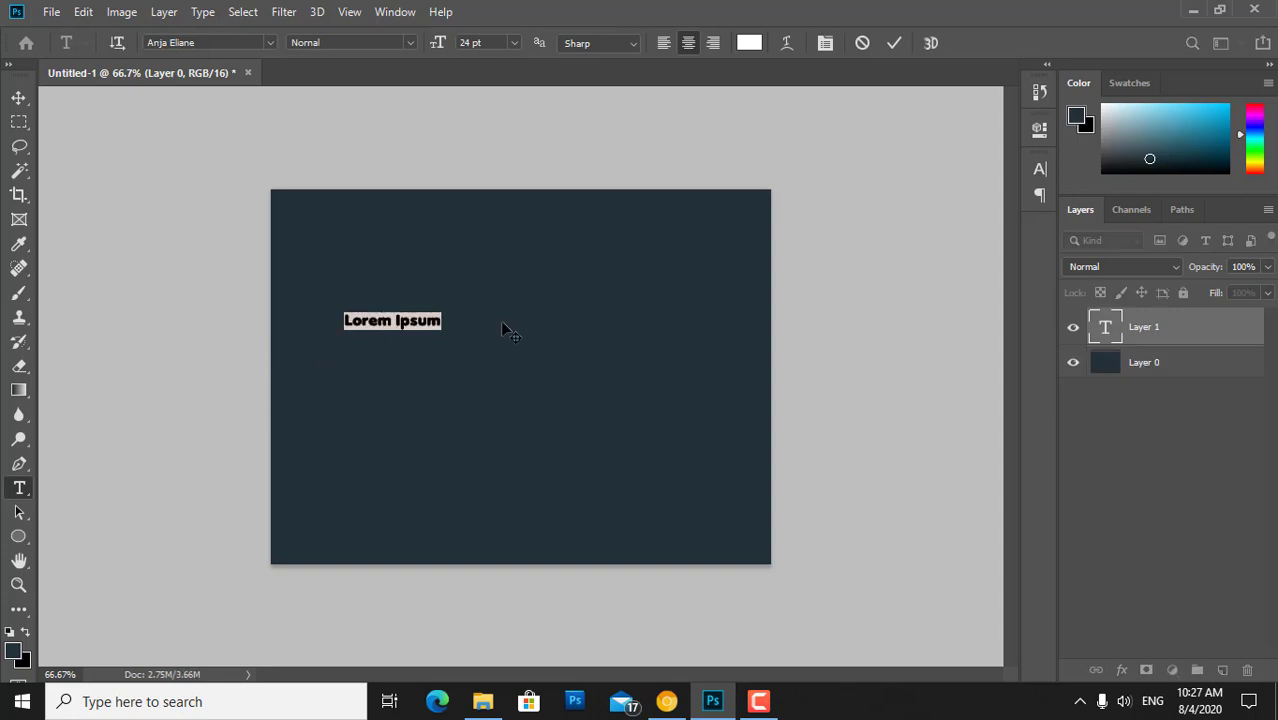
pyautogui.press('BackSpace')
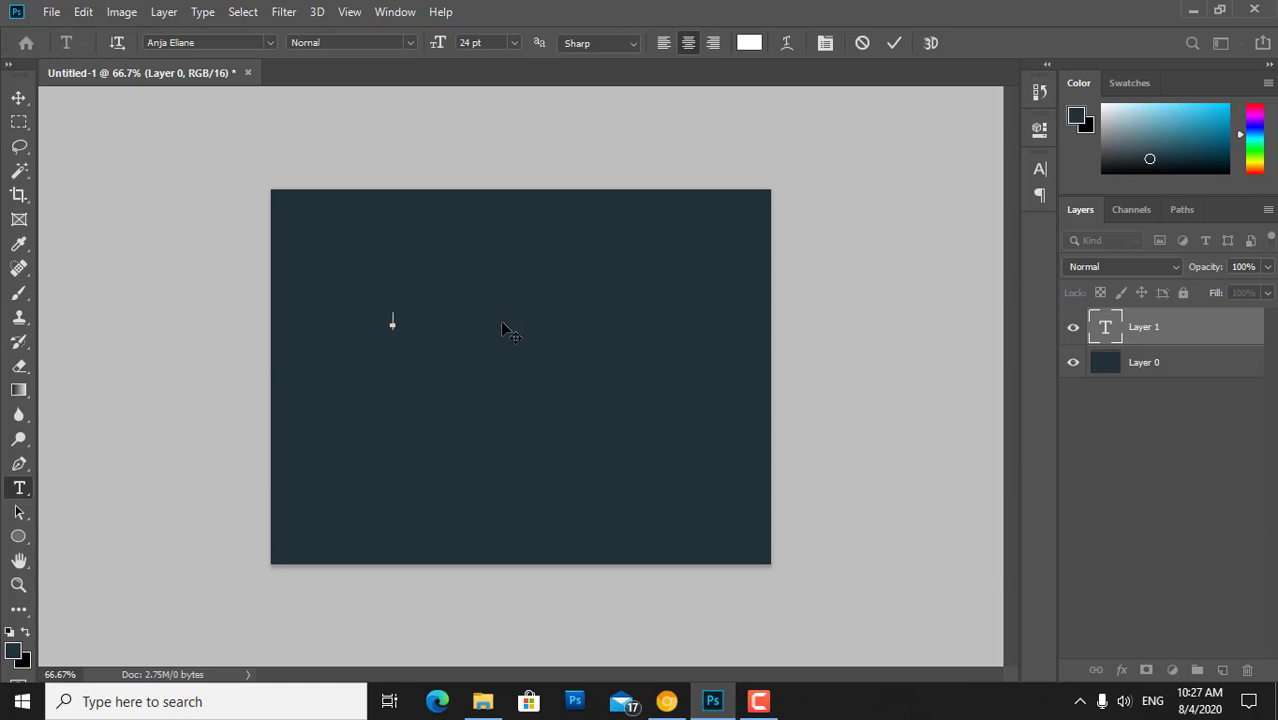
pyautogui.write('Tech')
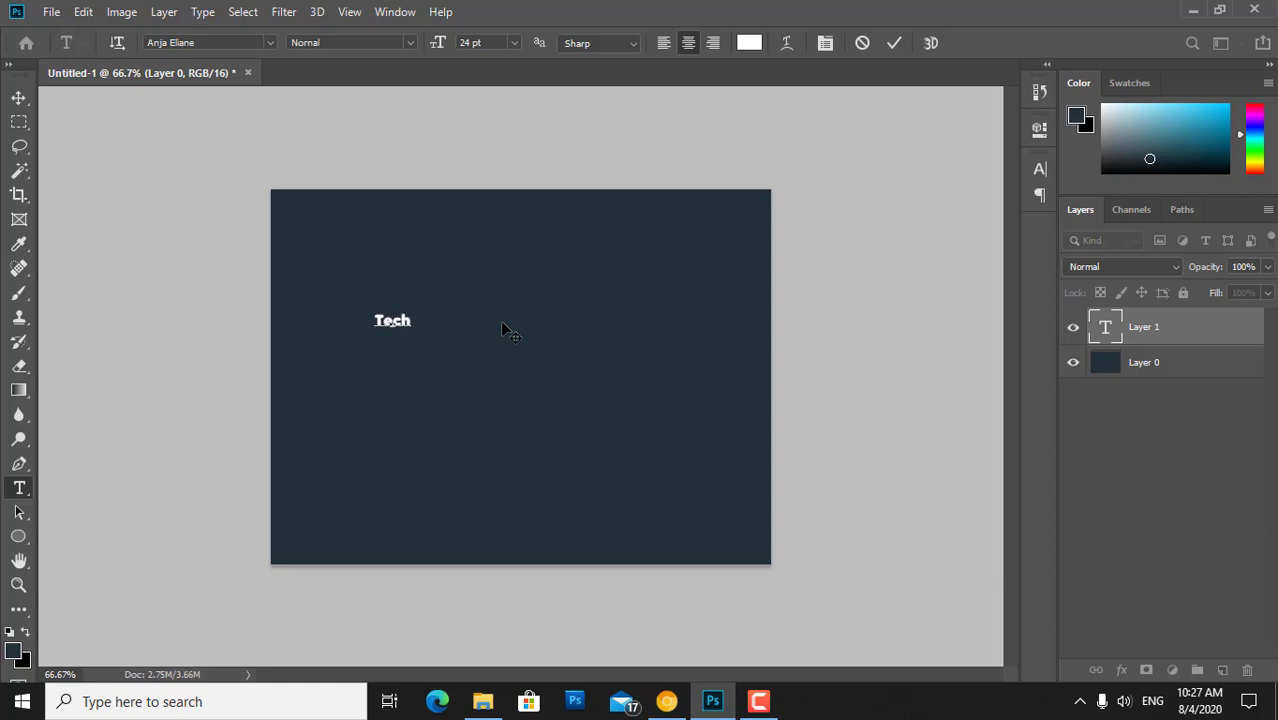
pyautogui.write('Zone ')
pyautogui.write('Digi')
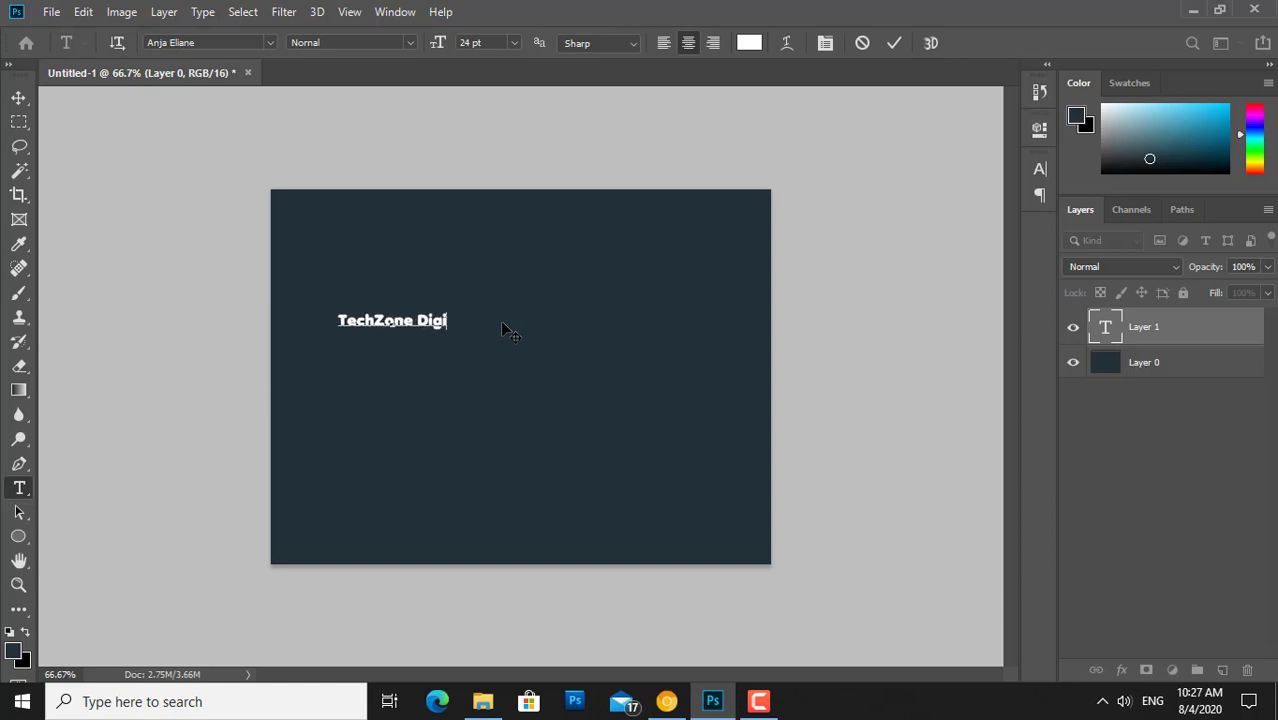
pyautogui.write('tal')
# Step: Set the title to 72 pt and move it toward the canvas centre
pyautogui.hotkey('ctrl', 'a')
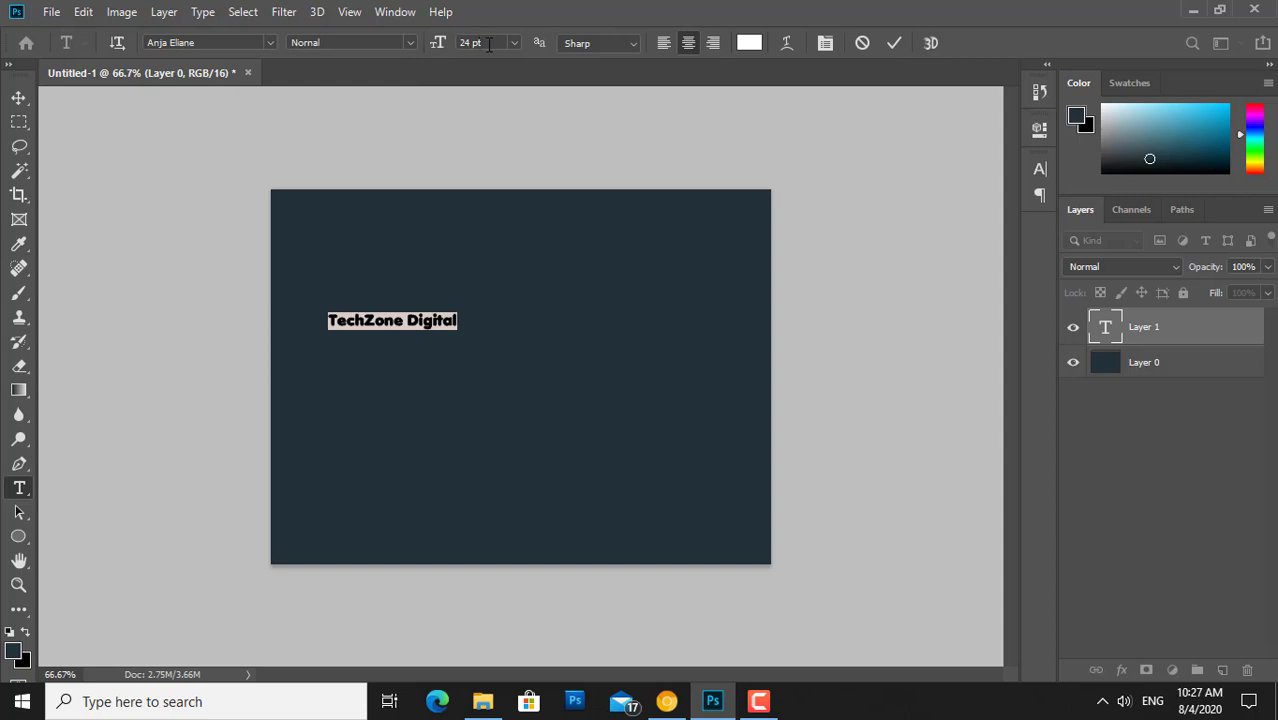
pyautogui.press('Up')
pyautogui.press('Up')
pyautogui.press('Up')
pyautogui.press('Up')
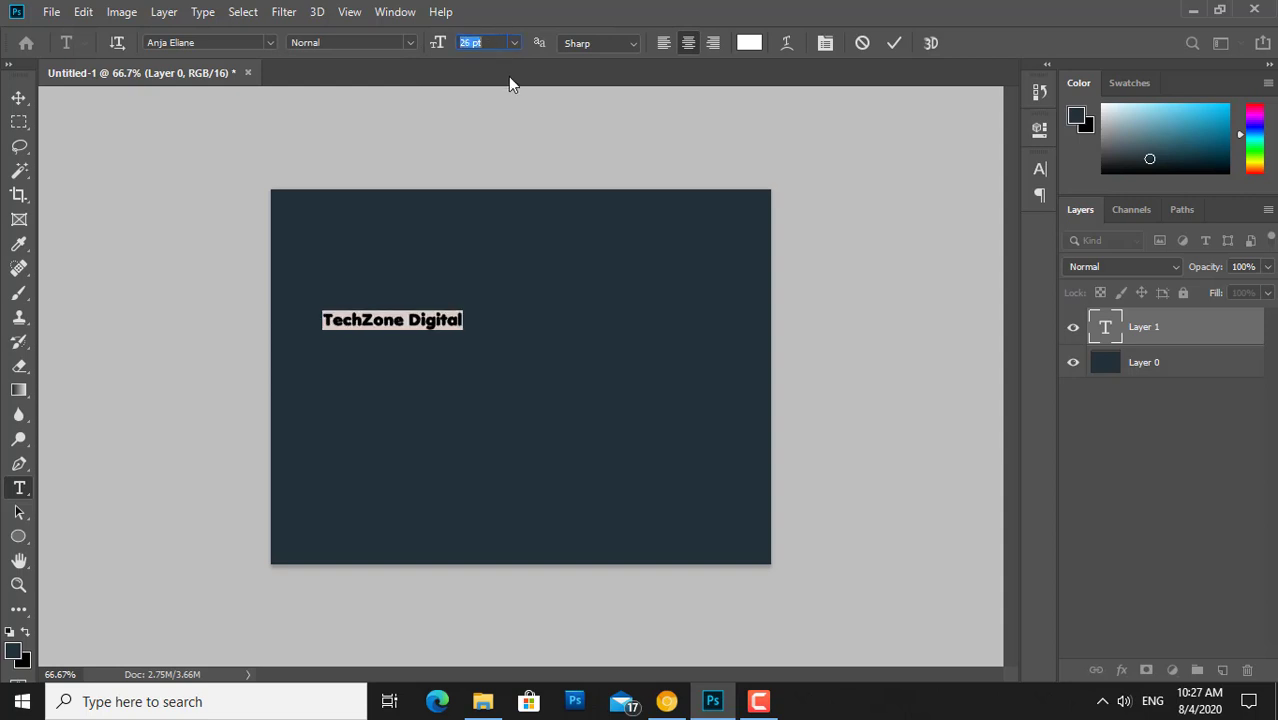
pyautogui.press('Up')
pyautogui.press('Up')
pyautogui.press('Up')
pyautogui.press('Up')
pyautogui.press('Up')
pyautogui.press('Up')
pyautogui.press('Up')
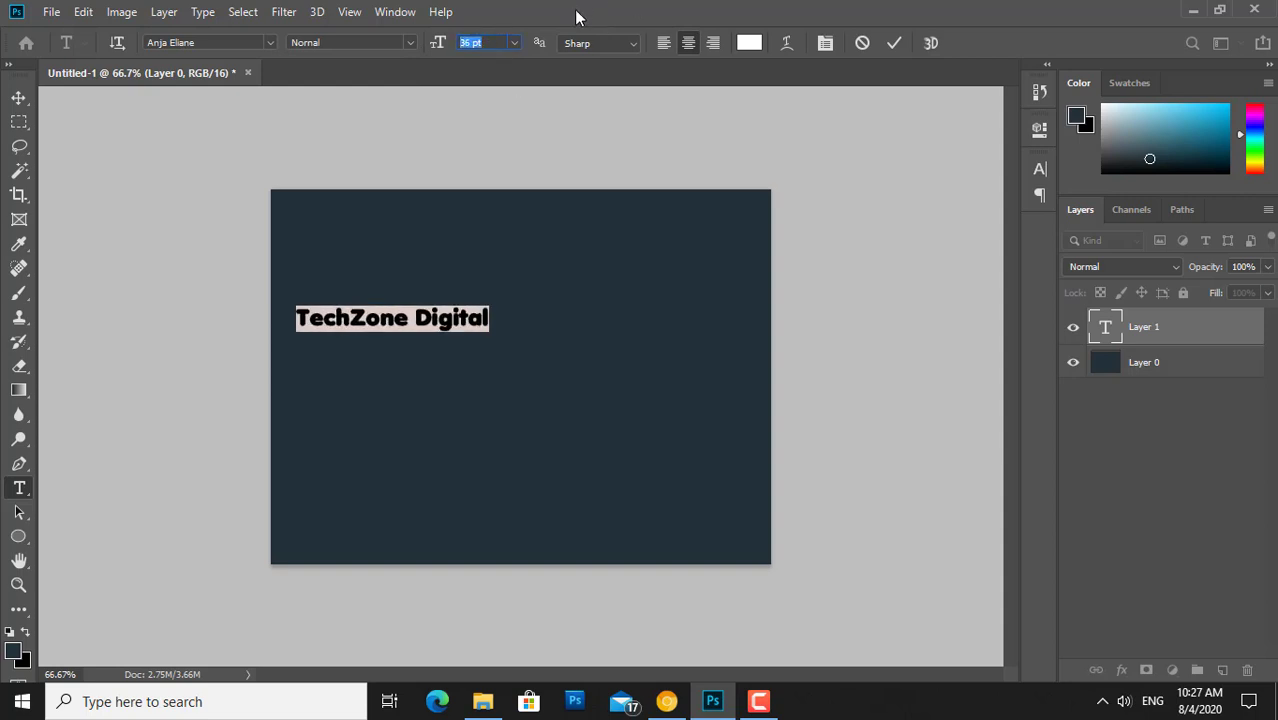
pyautogui.click(515, 42)
pyautogui.click(530, 286)
pyautogui.click(18, 97)
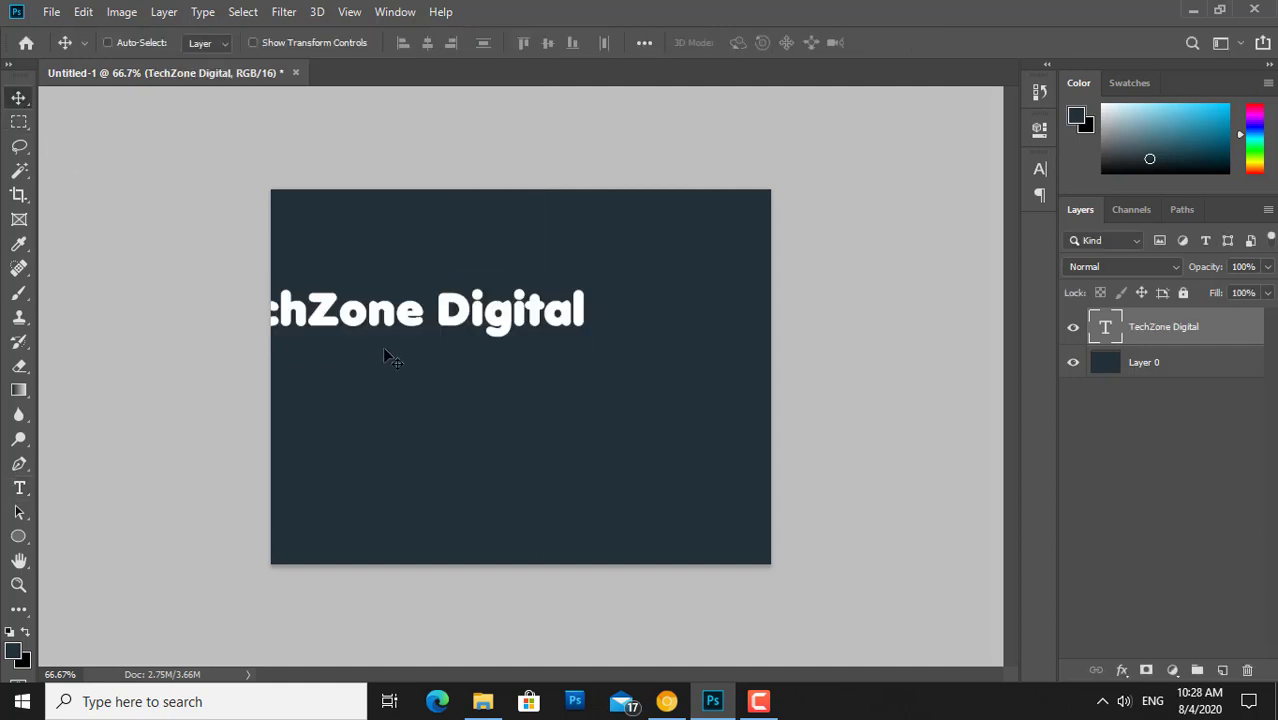
pyautogui.moveTo(513, 325)
pyautogui.mouseDown()
pyautogui.moveTo(573, 337)
pyautogui.moveTo(612, 380)
pyautogui.mouseUp()
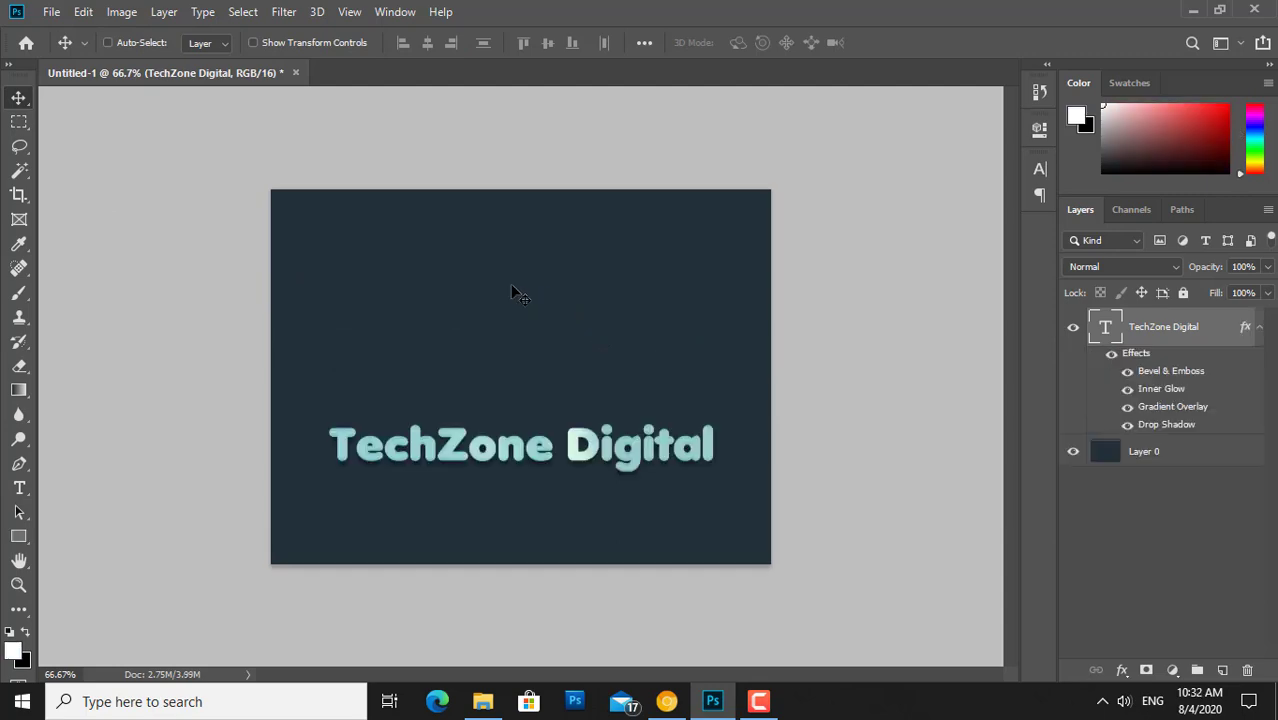
# Step: Place the linked 'logo' file into the card and scale it down
pyautogui.click(52, 12)
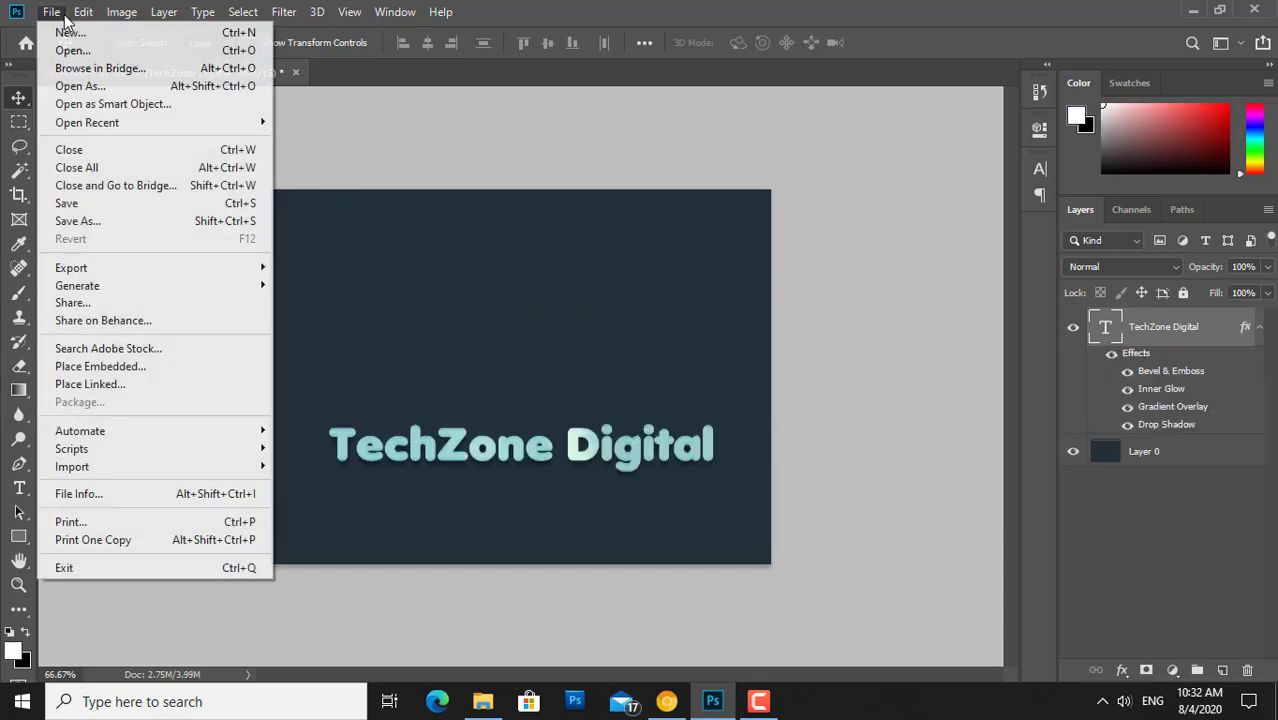
pyautogui.click(98, 385)
pyautogui.doubleClick(203, 248)
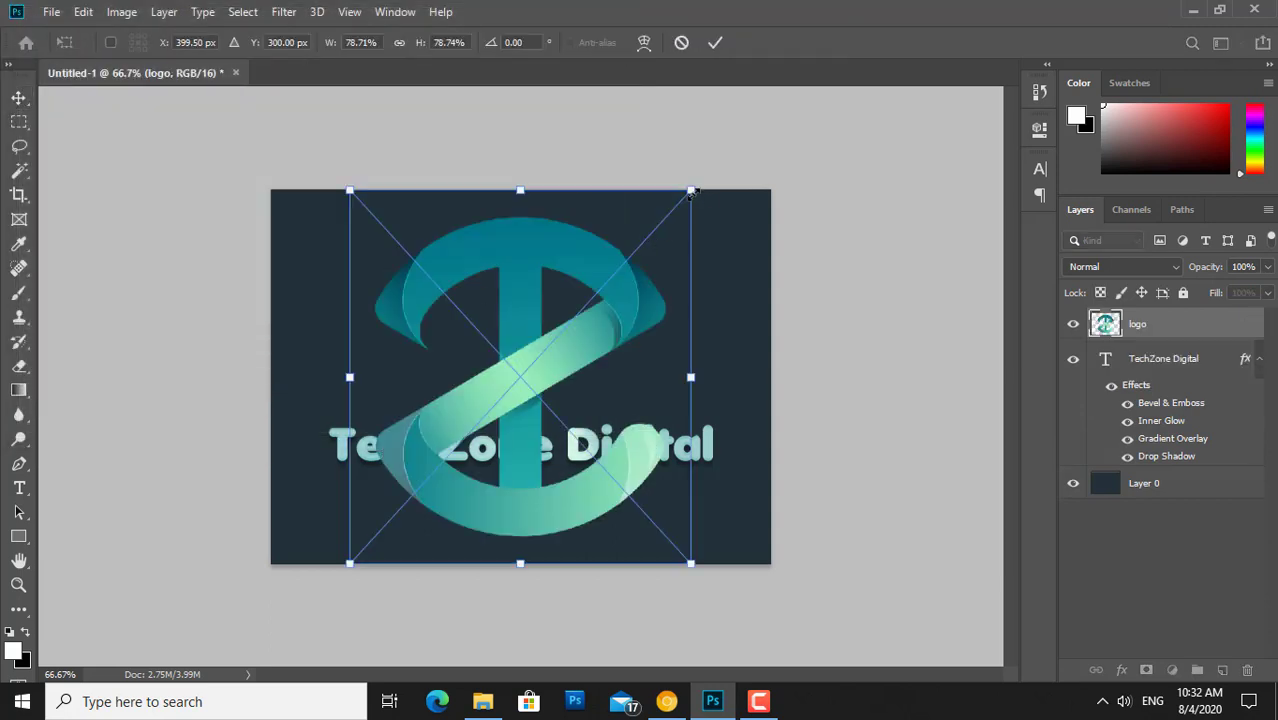
pyautogui.moveTo(690, 190)
pyautogui.mouseDown()
pyautogui.moveTo(583, 289)
pyautogui.moveTo(582, 308)
pyautogui.moveTo(558, 286)
pyautogui.mouseUp()
pyautogui.press('Return')
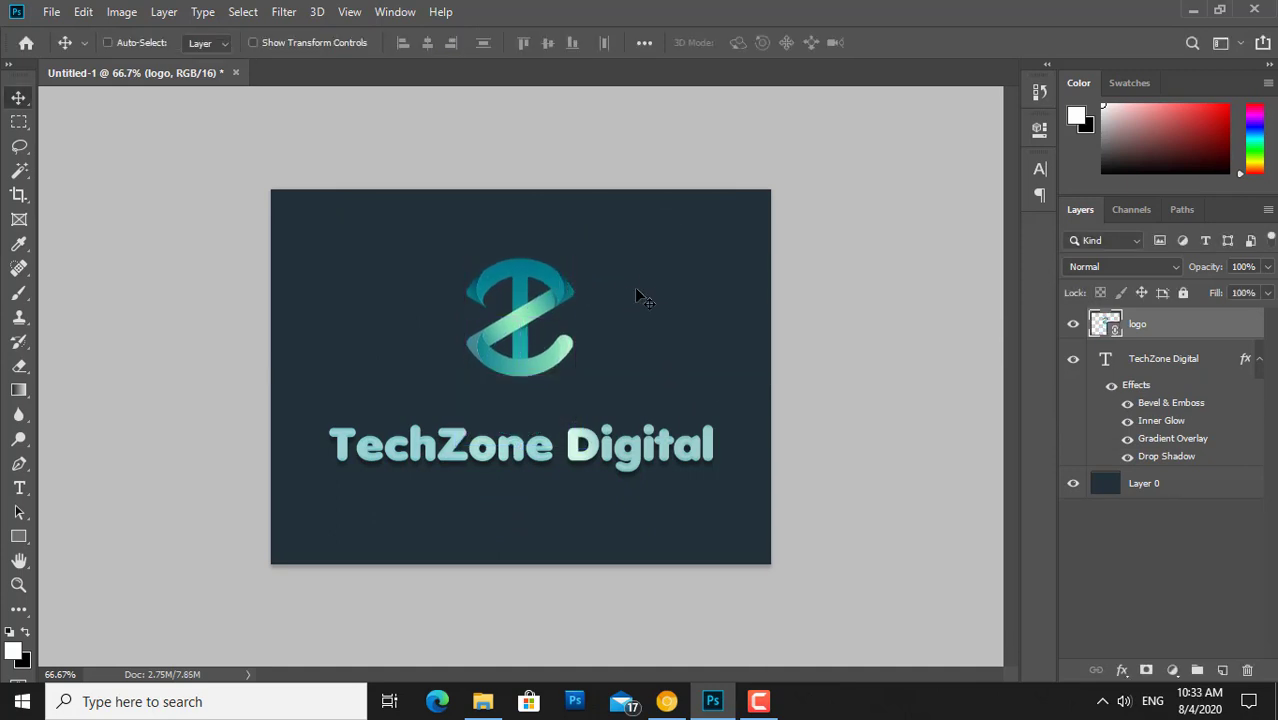
# Step: Raise the title slightly, then duplicate it below and shrink the copy to about 55%
pyautogui.keyDown('ctrl'); pyautogui.click(637, 453); pyautogui.keyUp('ctrl')
pyautogui.moveTo(637, 453); pyautogui.dragTo(637, 429)
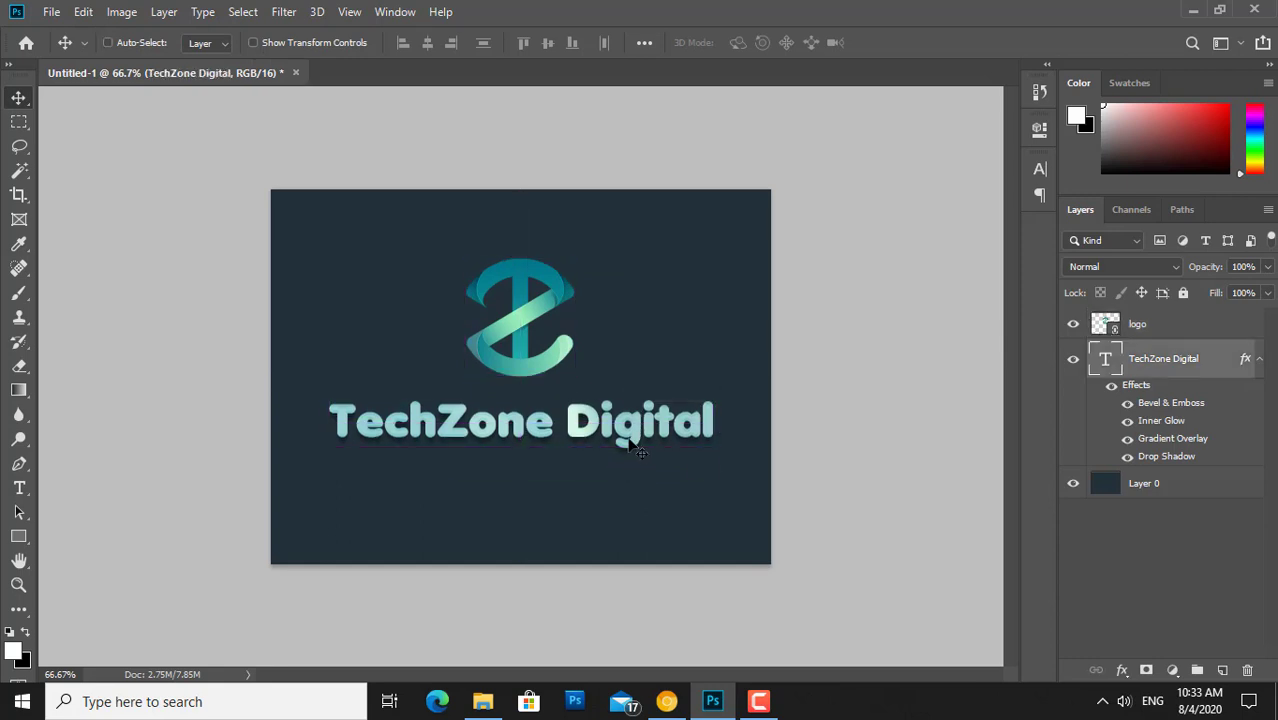
pyautogui.moveTo(634, 436); pyautogui.dragTo(634, 484)
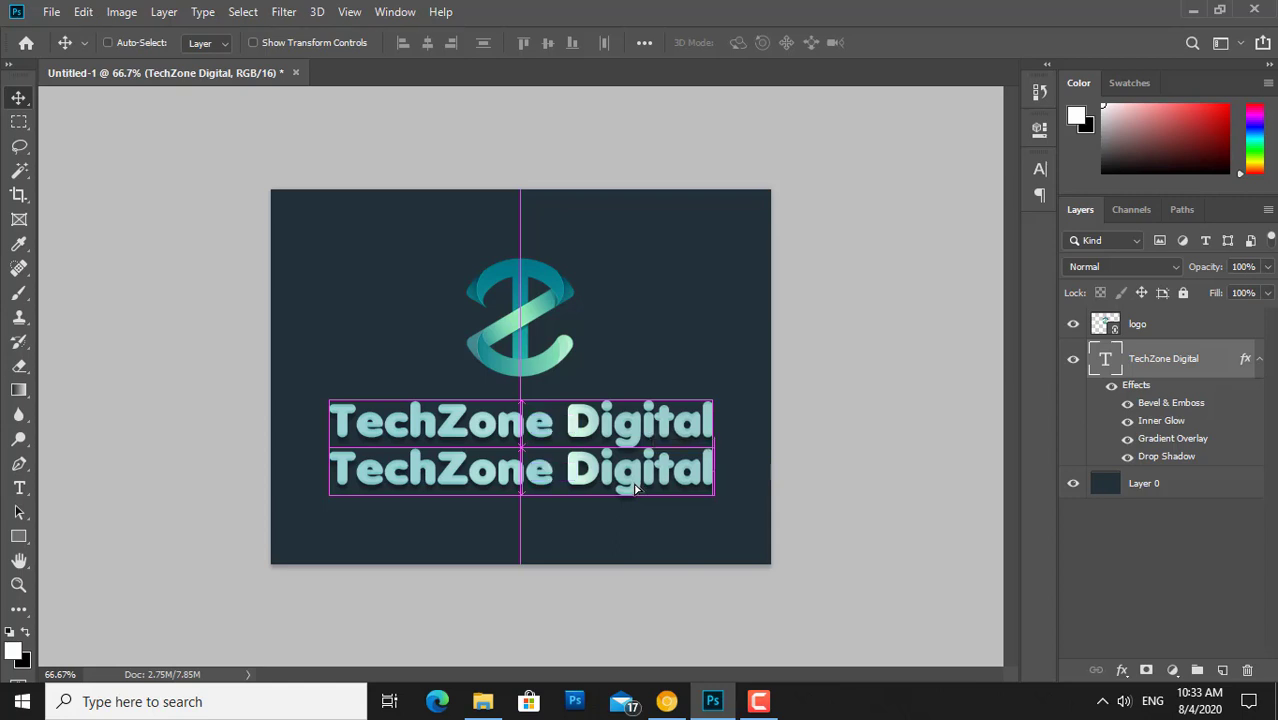
pyautogui.hotkey('ctrl', 't')
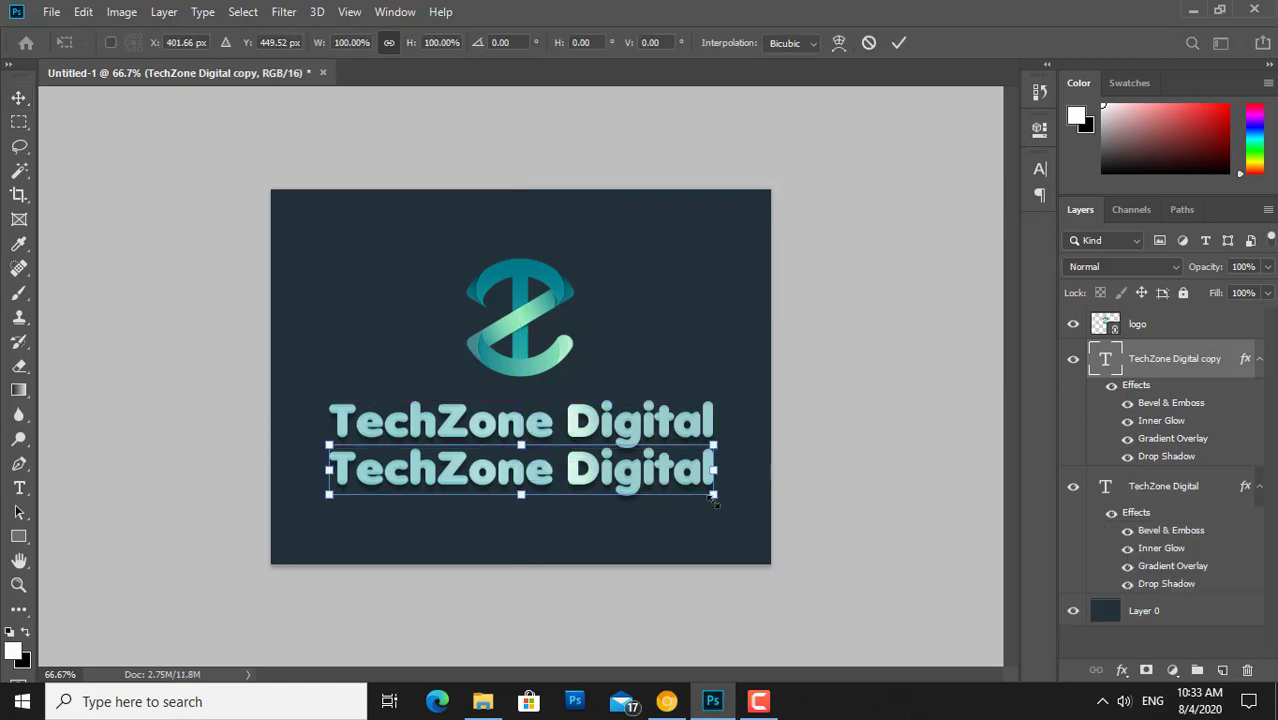
pyautogui.moveTo(710, 492); pyautogui.dragTo(624, 474)
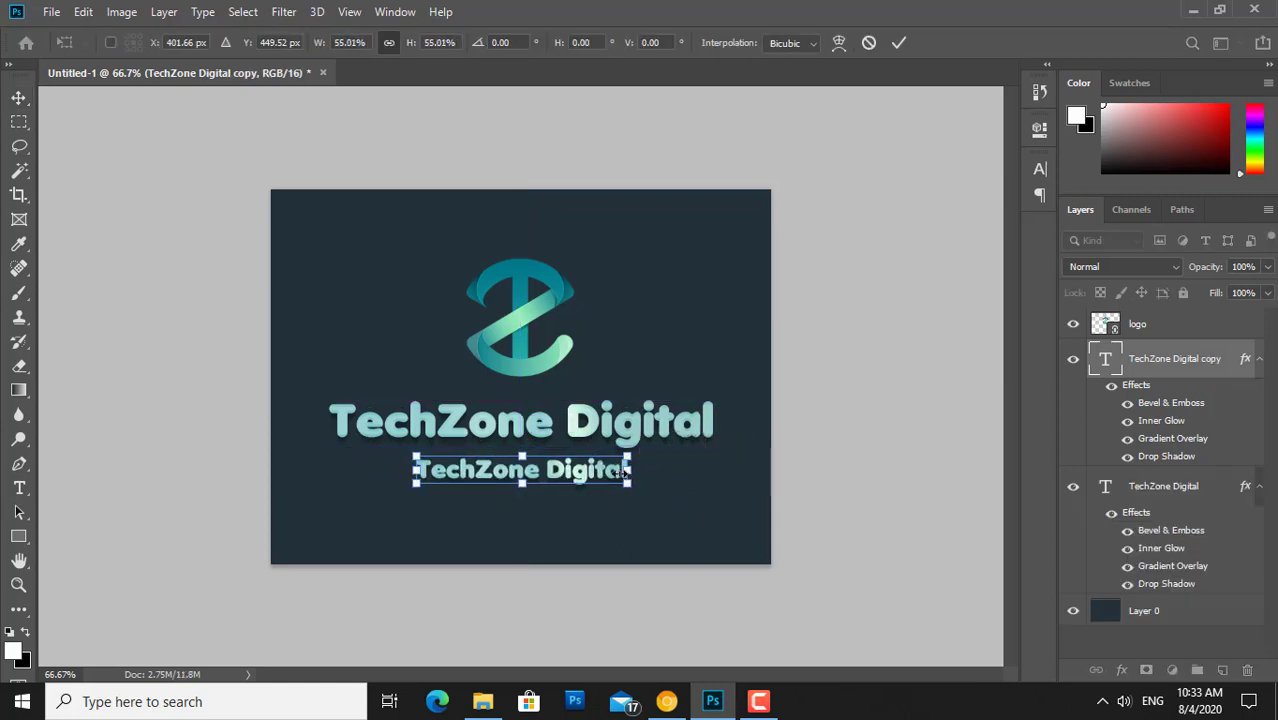
pyautogui.press('Return')
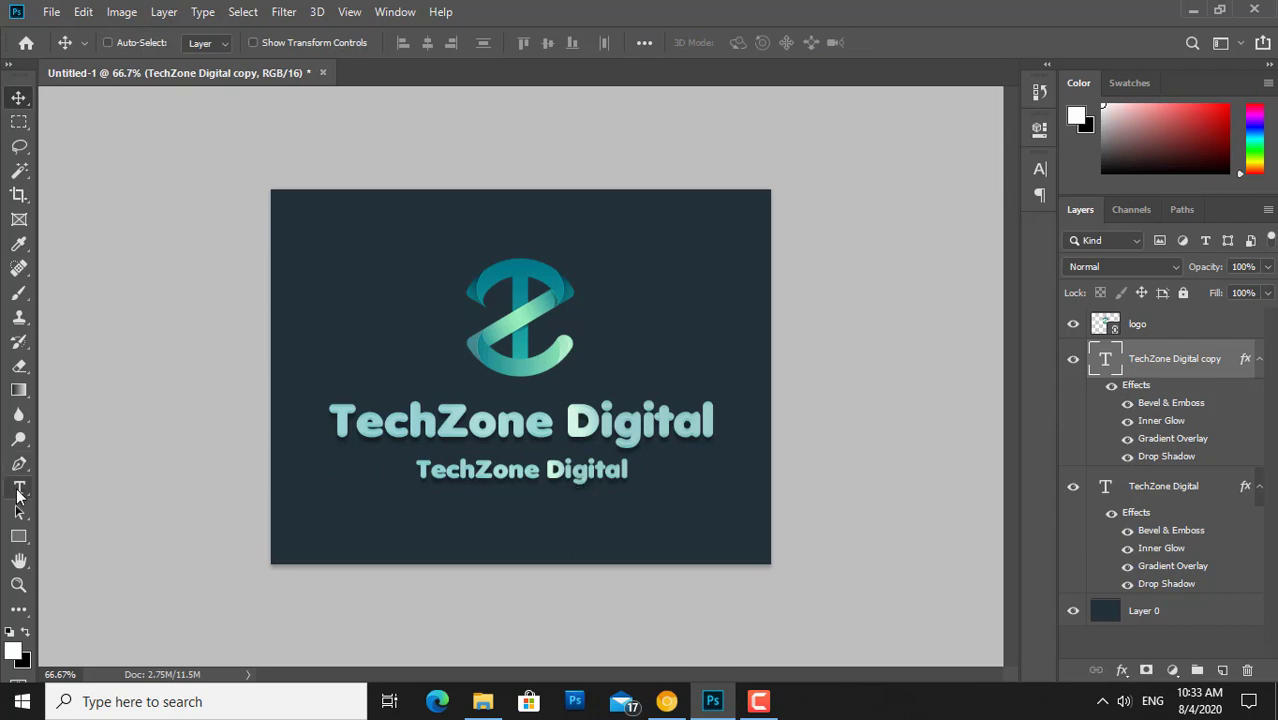
# Step: Change the duplicate's text to 'Learning Process Never Ends'
pyautogui.click(19, 488)
pyautogui.click(466, 470)
pyautogui.hotkey('ctrl', 'a')
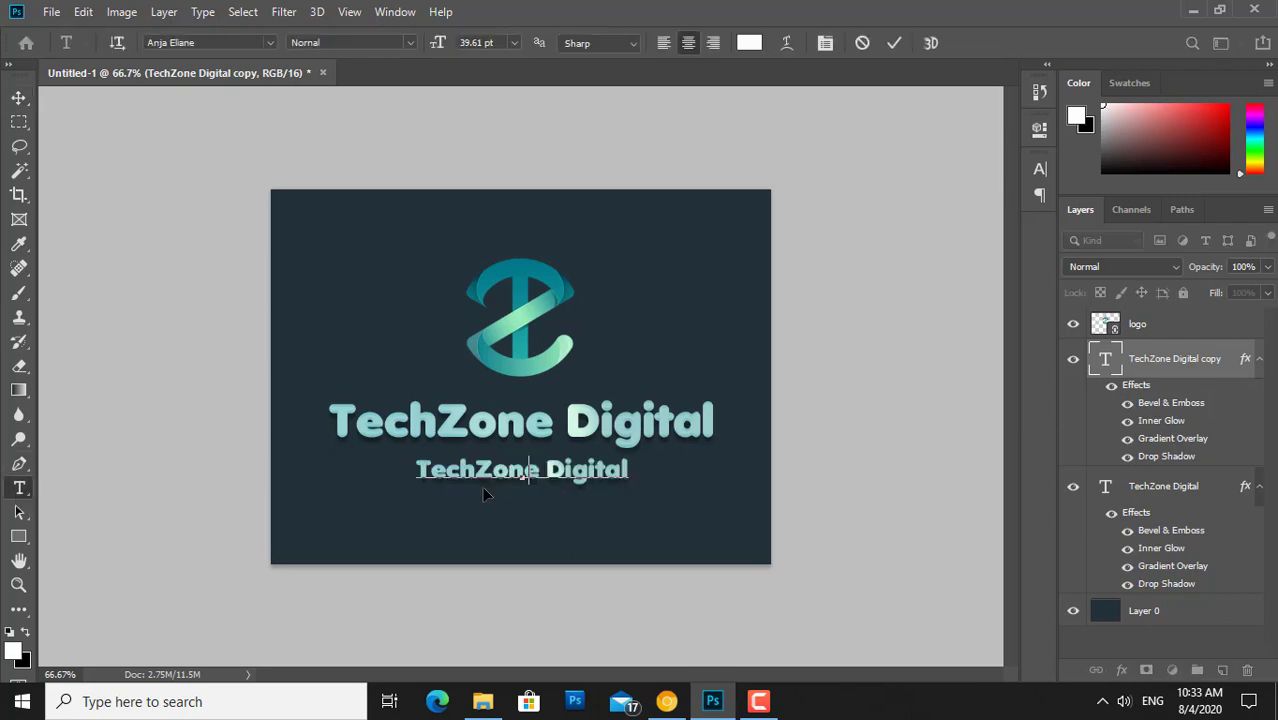
pyautogui.write('Learnin')
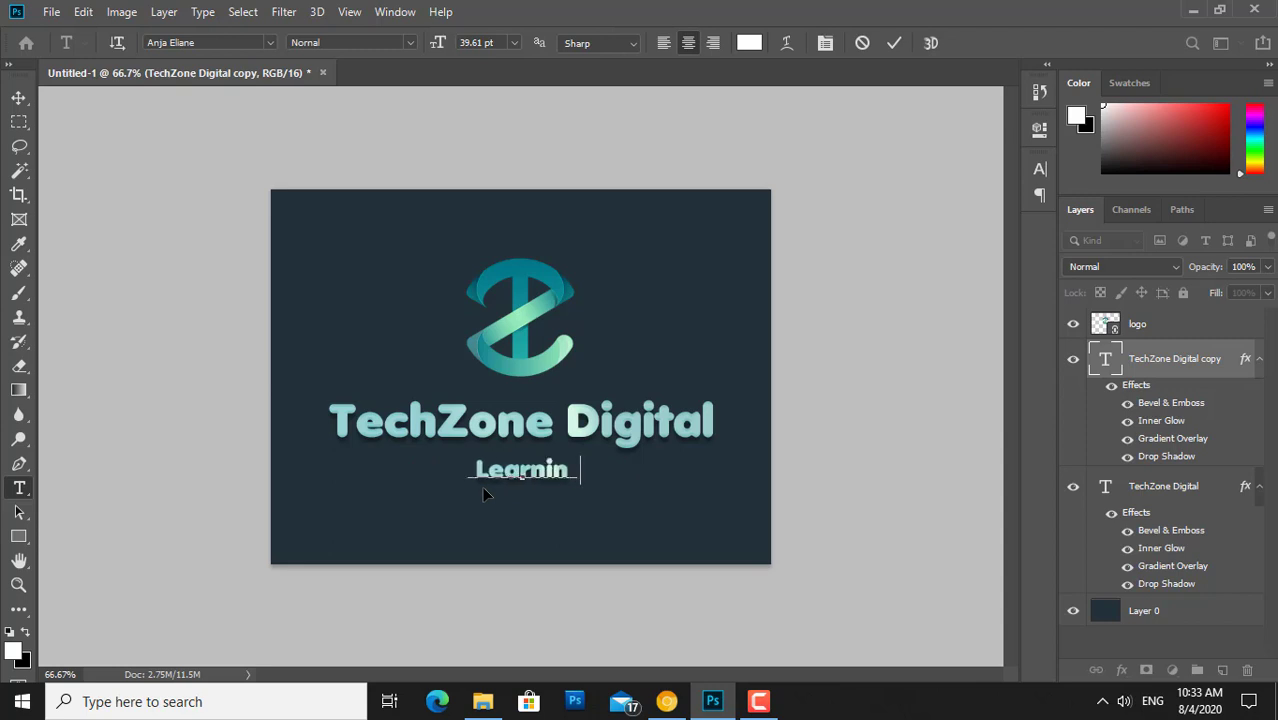
pyautogui.write('g Proce')
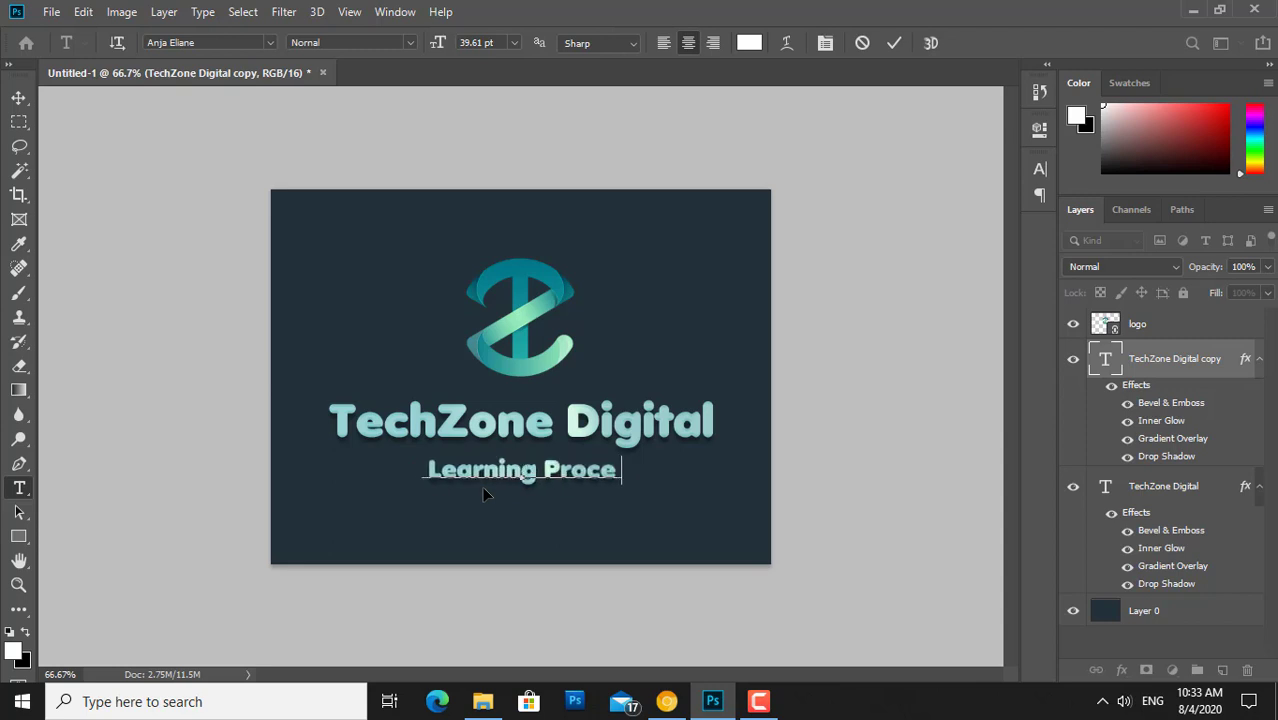
pyautogui.write('ss N eve')
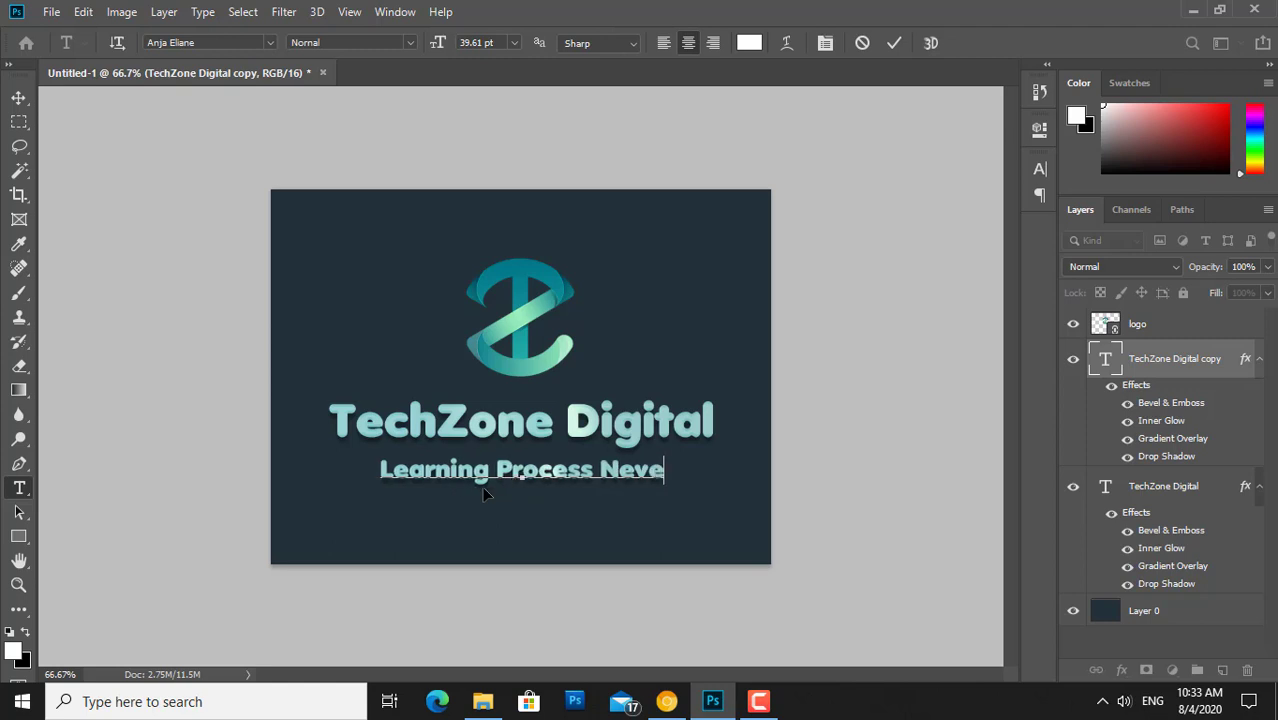
pyautogui.write('r End')
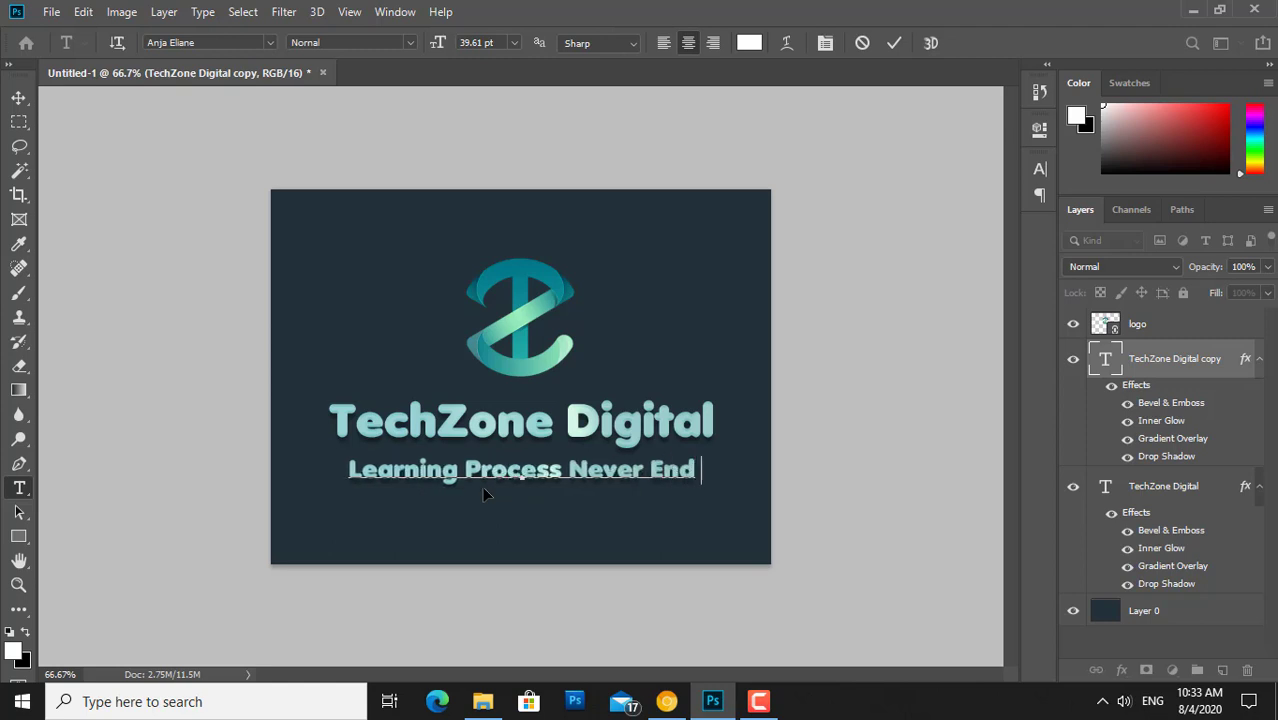
pyautogui.write('s')
pyautogui.hotkey('ctrl', 'Return')
# Step: Shrink the tagline to about 72% and nudge it up two steps
pyautogui.click(482, 486)
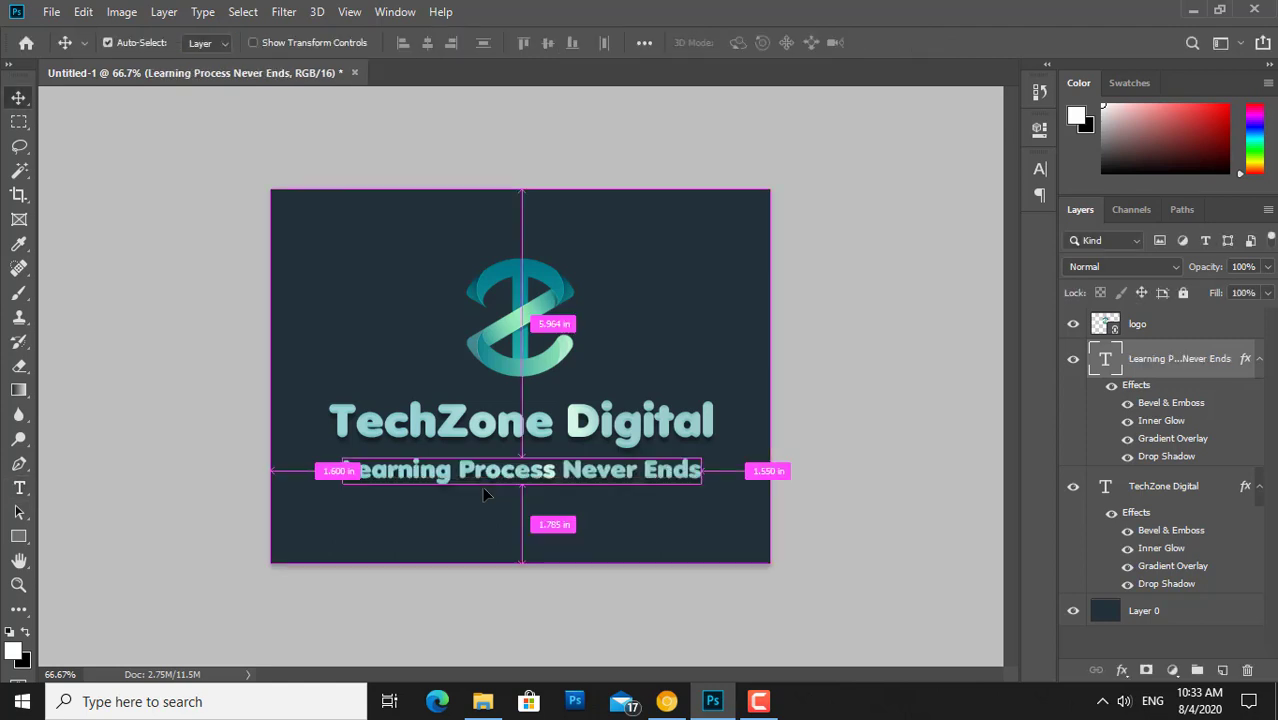
pyautogui.hotkey('ctrl', 't')
pyautogui.moveTo(340, 484); pyautogui.dragTo(392, 470)
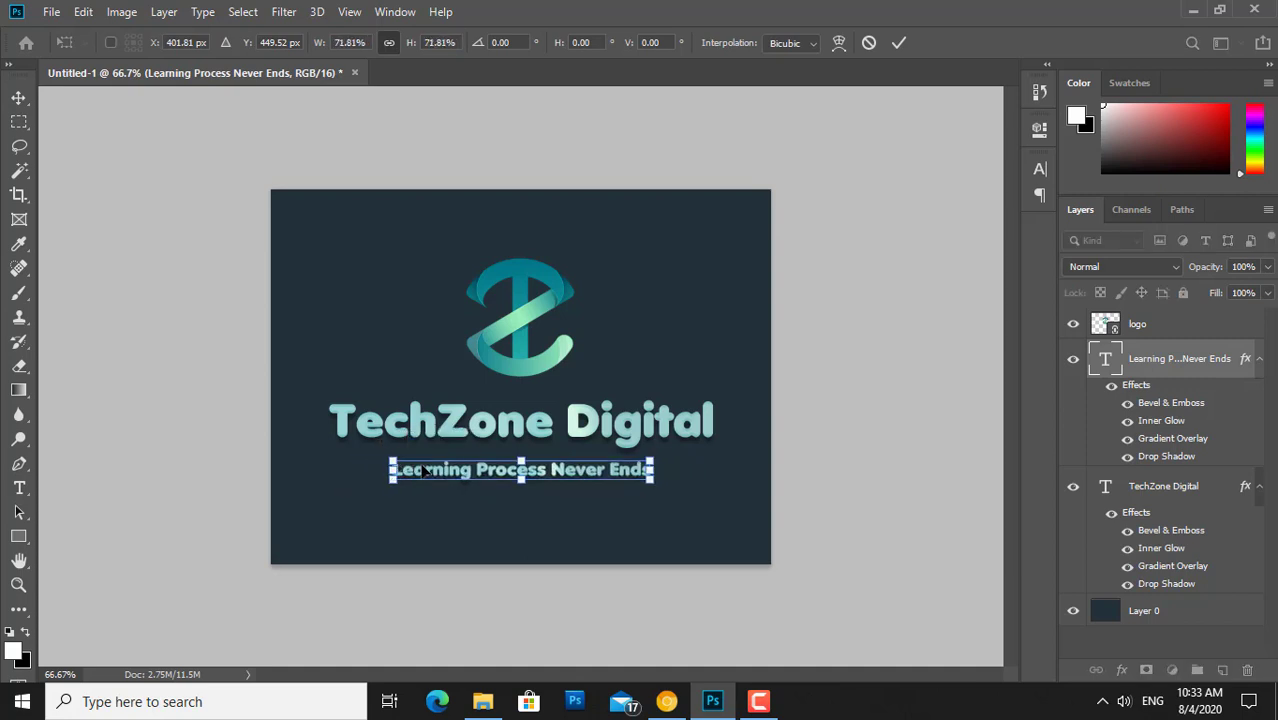
pyautogui.press('Return')
pyautogui.press('Up')
pyautogui.press('Up')
pyautogui.press('Up')
pyautogui.press('Up')
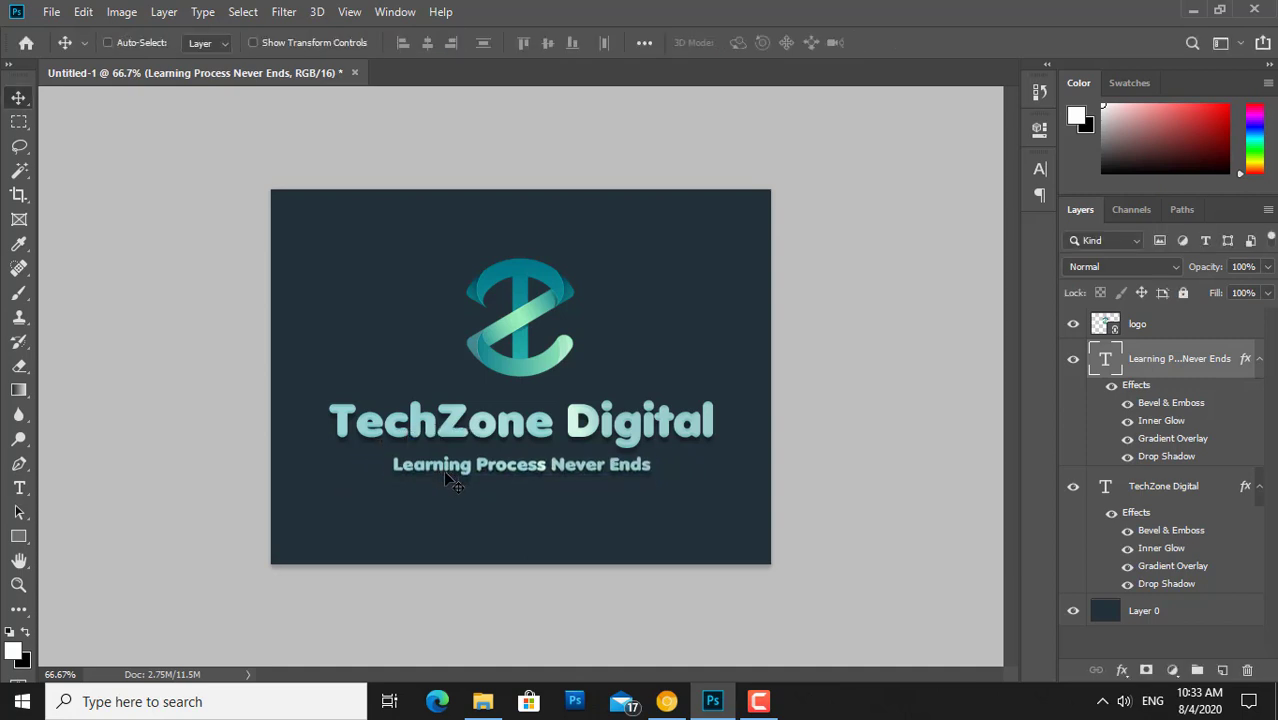
pyautogui.press('Up')
pyautogui.press('Up')
pyautogui.press('Up')
# Step: Draw a rectangular selection band across the title out to the canvas's right edge
pyautogui.press('m')
pyautogui.rightClick(23, 130)
pyautogui.click(96, 122)
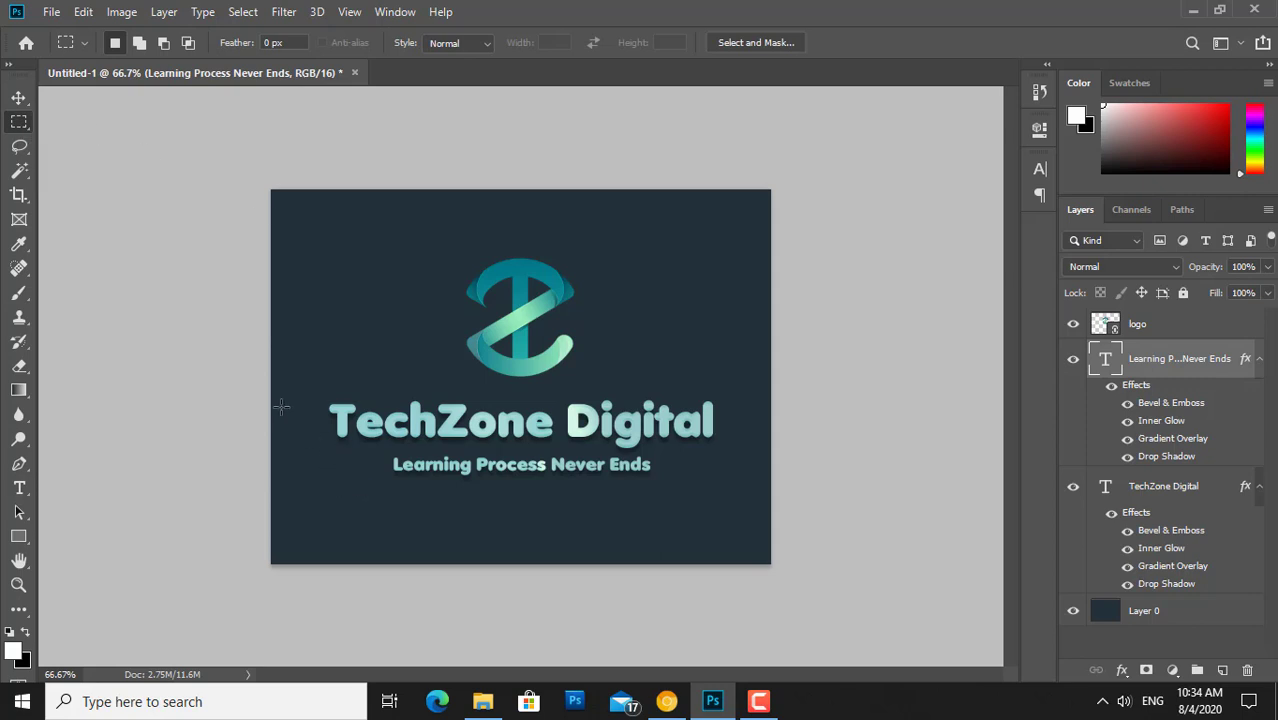
pyautogui.moveTo(270, 397); pyautogui.dragTo(732, 452)
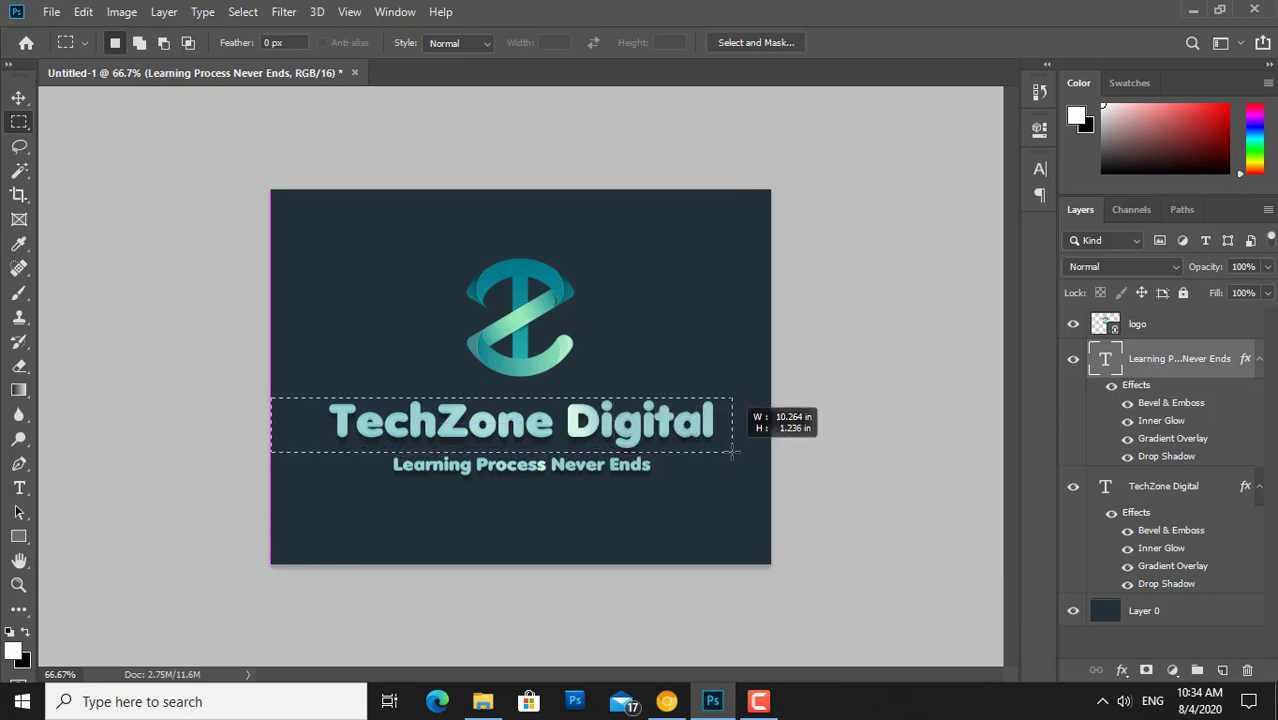
pyautogui.moveTo(732, 452); pyautogui.dragTo(772, 449)
# Step: Copy the selected background band into a new Layer 1 and check it by toggling Layer 0
pyautogui.click(1150, 614)
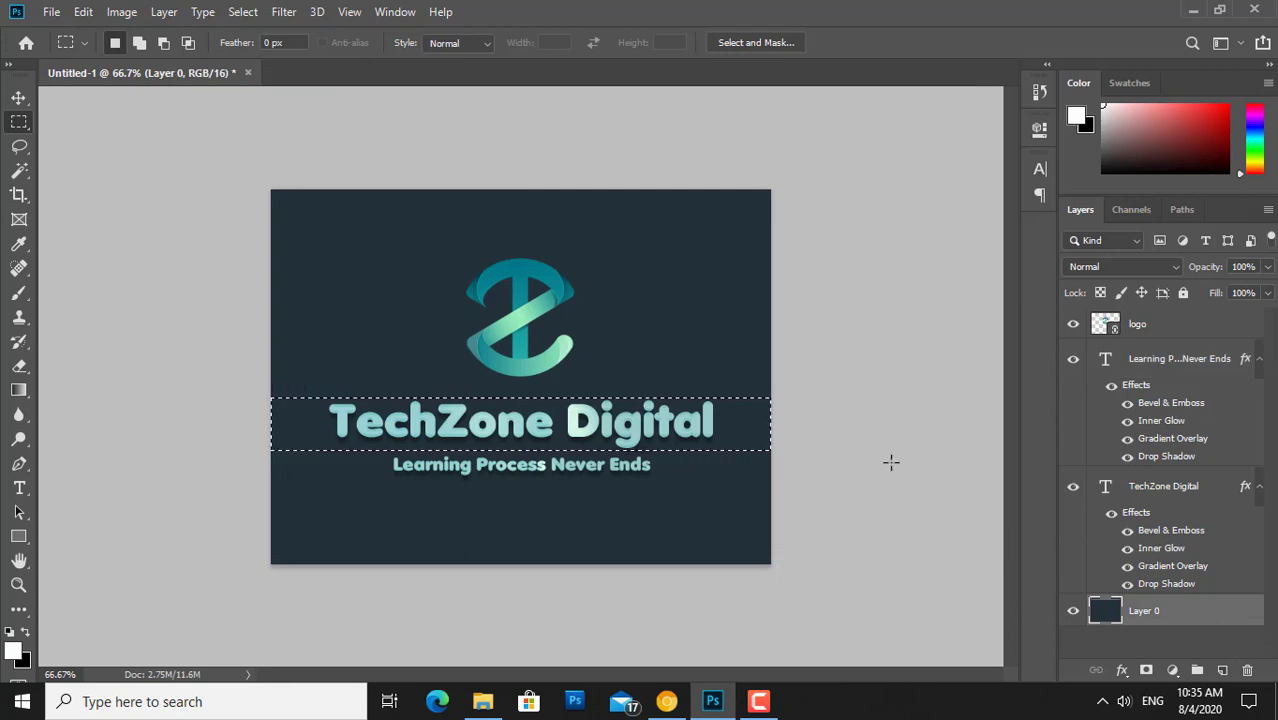
pyautogui.hotkey('ctrl', 'j')
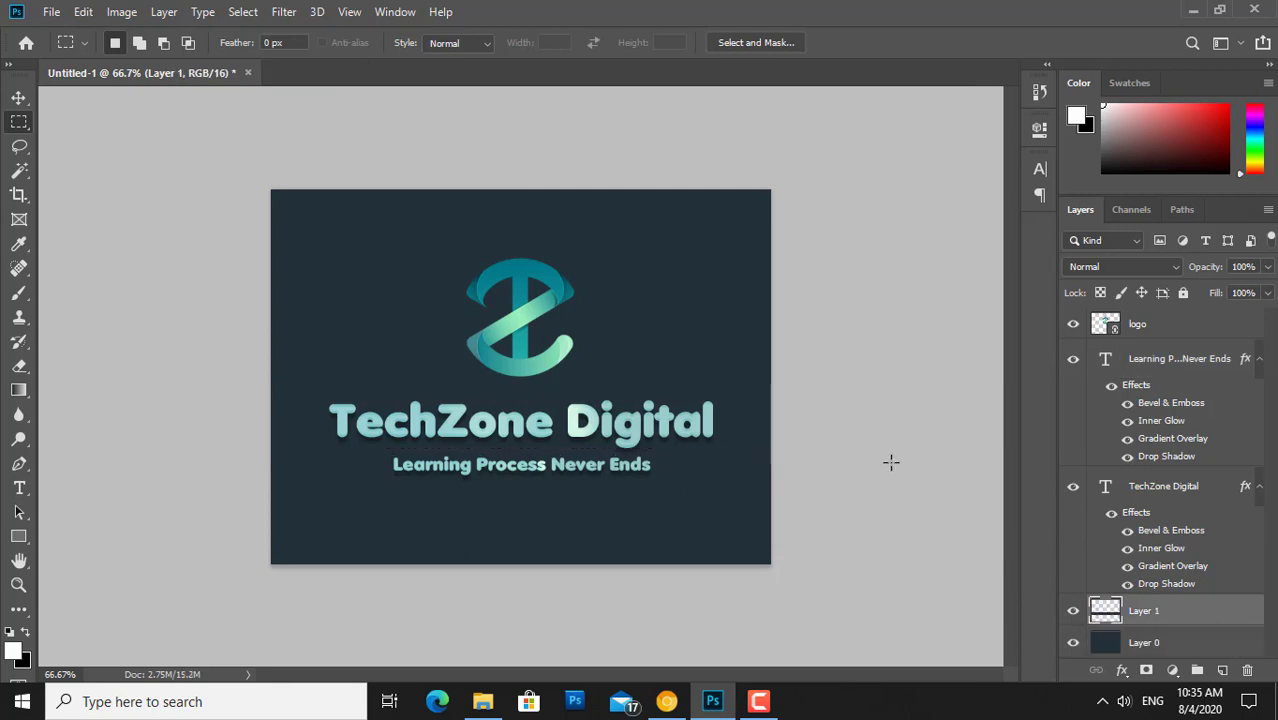
pyautogui.press('v')
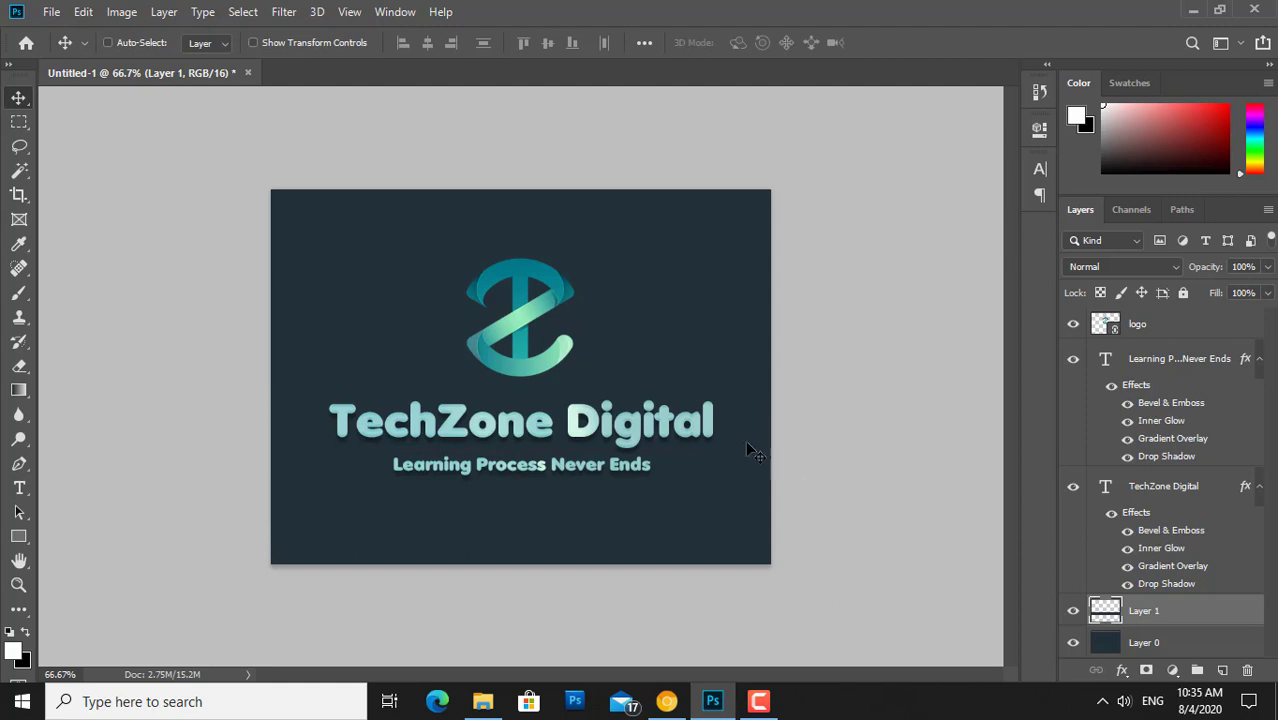
pyautogui.click(1076, 645)
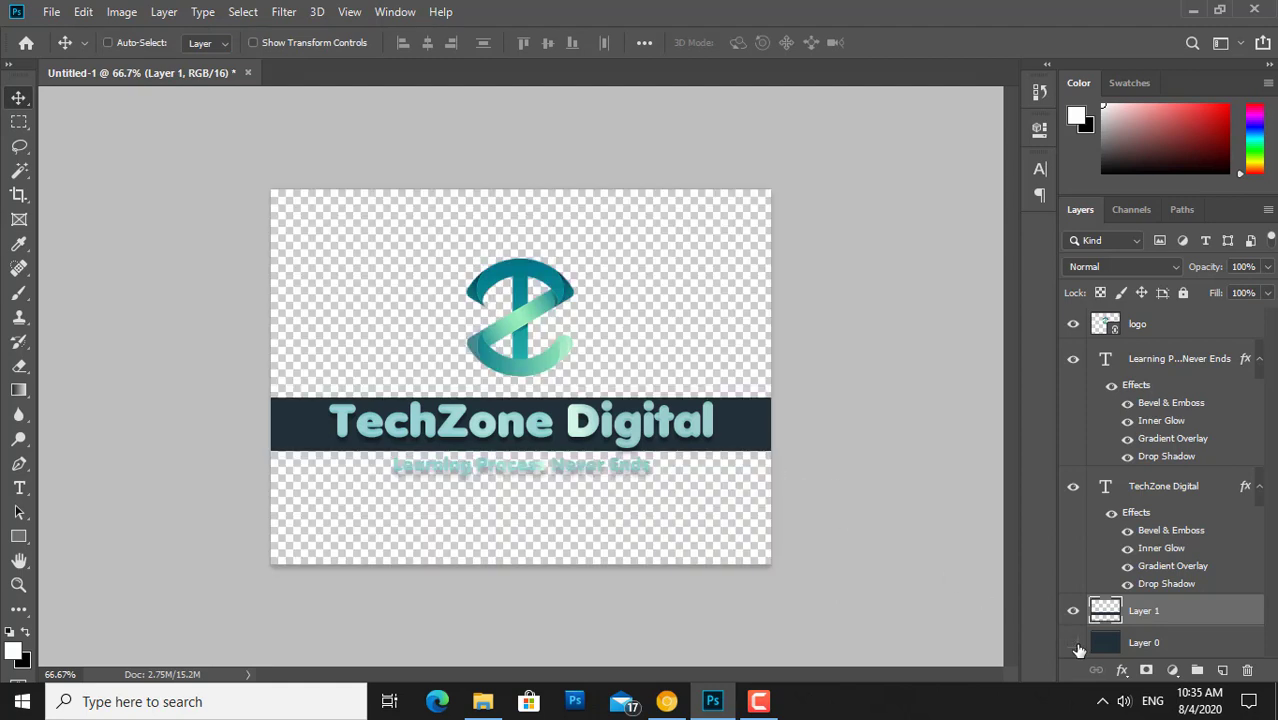
pyautogui.click(1076, 645)
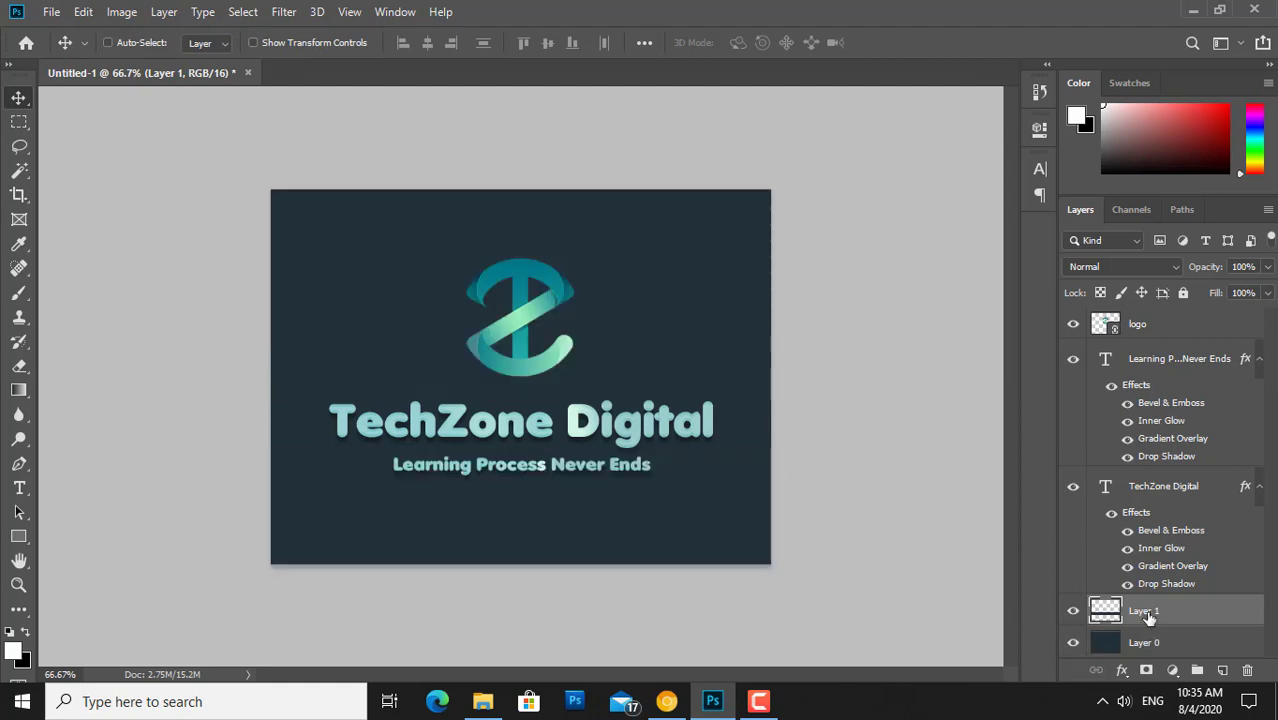
# Step: Duplicate Layer 1 as 'Layer 1 copy' and raise it above both text layers
pyautogui.rightClick(1185, 614)
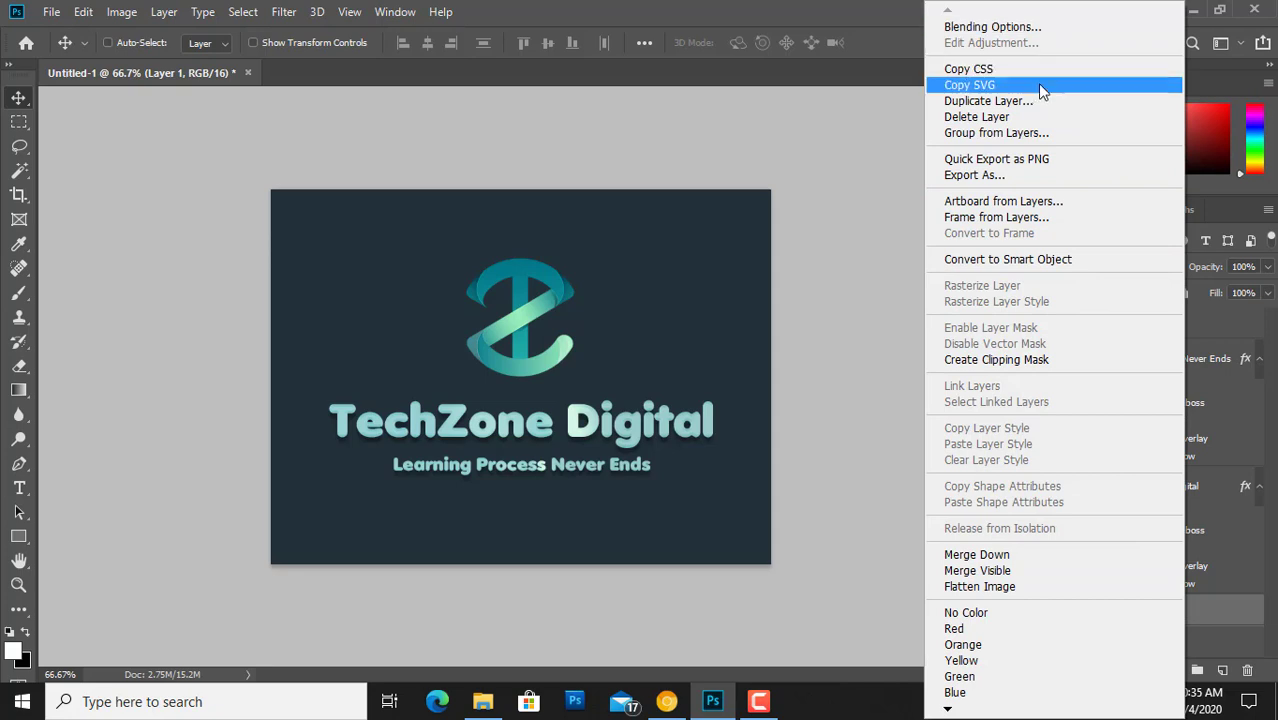
pyautogui.click(878, 322)
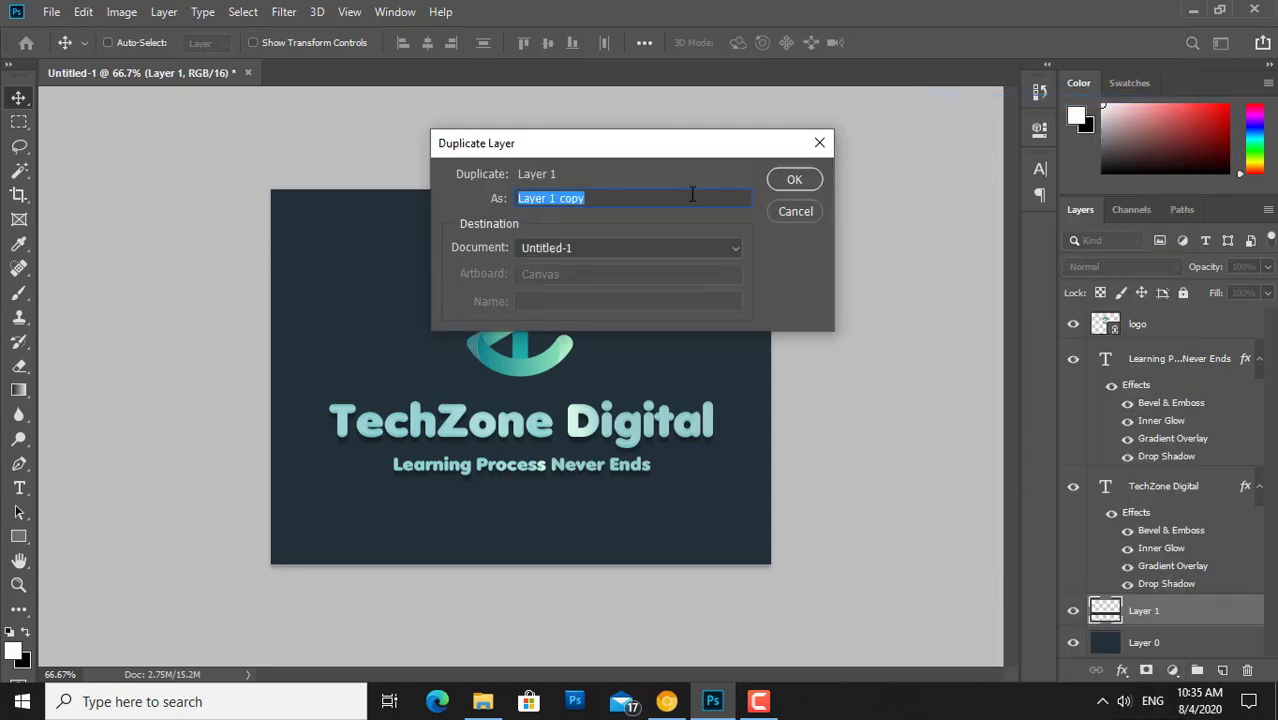
pyautogui.click(794, 180)
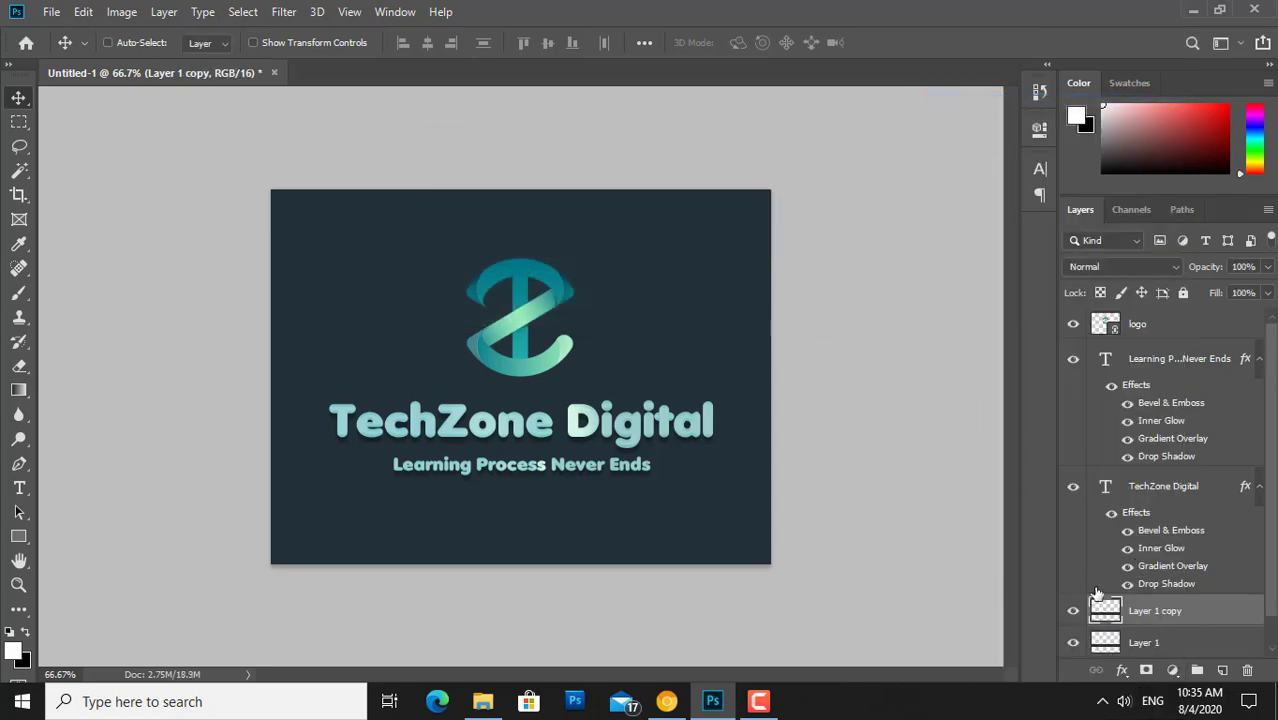
pyautogui.moveTo(750, 432); pyautogui.dragTo(740, 448)
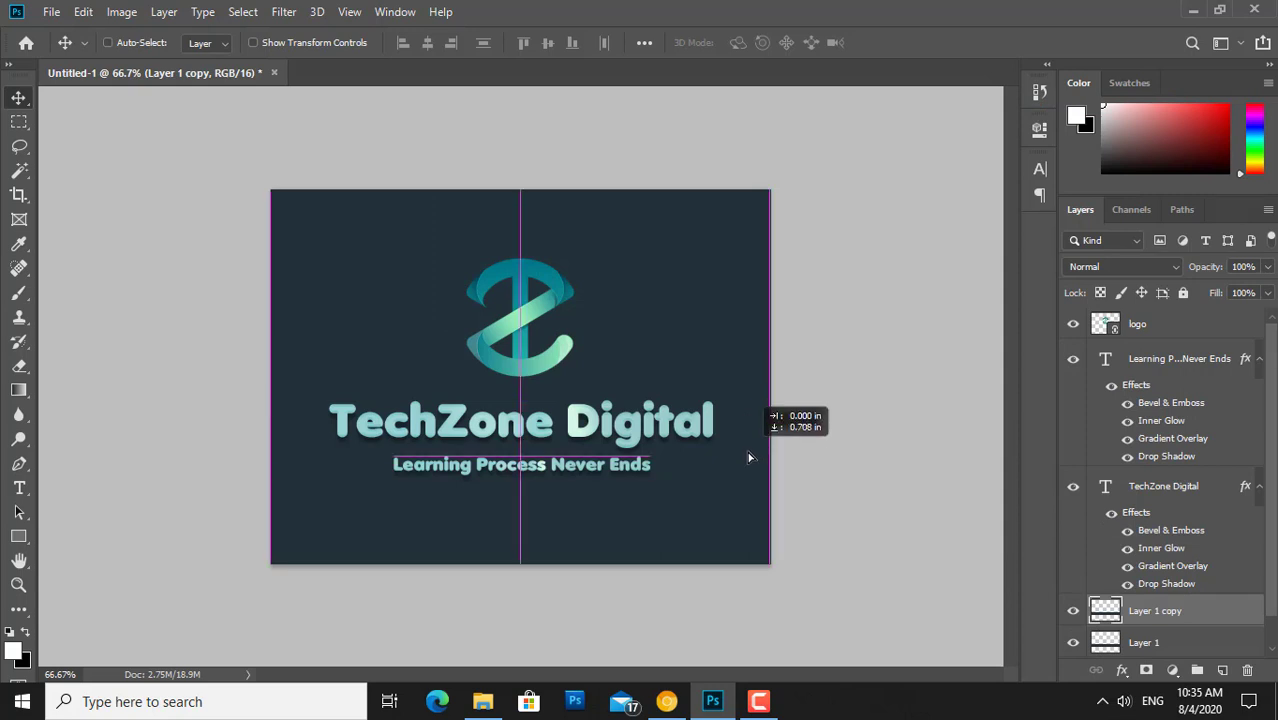
pyautogui.hotkey('ctrl', ']')
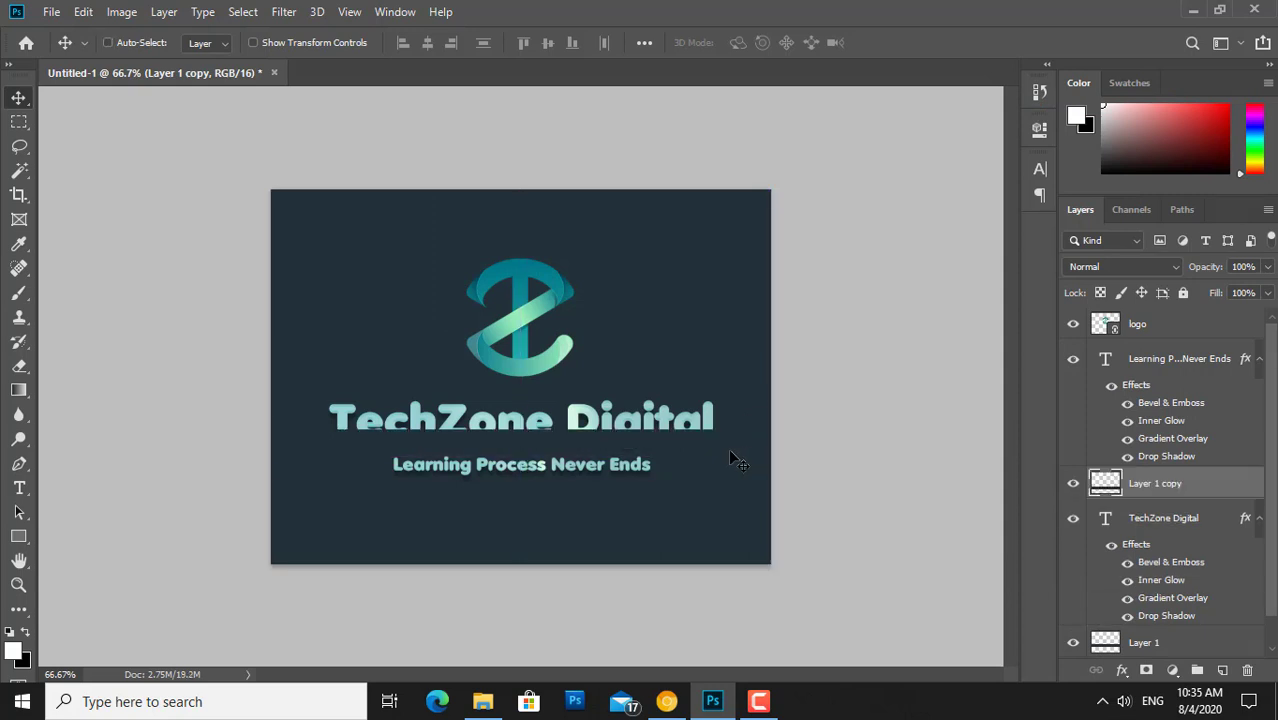
pyautogui.hotkey('ctrl', ']')
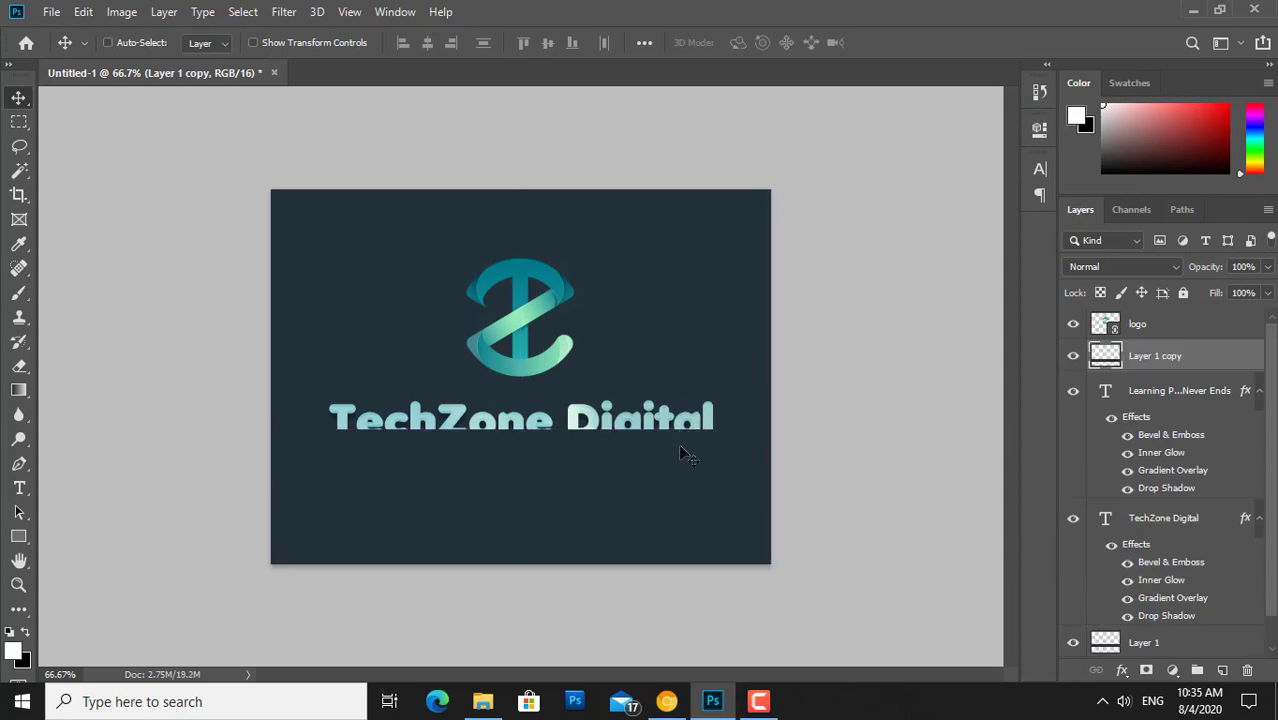
# Step: Shorten the copy to about 60% height over the subtitle band and place it just above Layer 1
pyautogui.moveTo(680, 452); pyautogui.dragTo(677, 483)
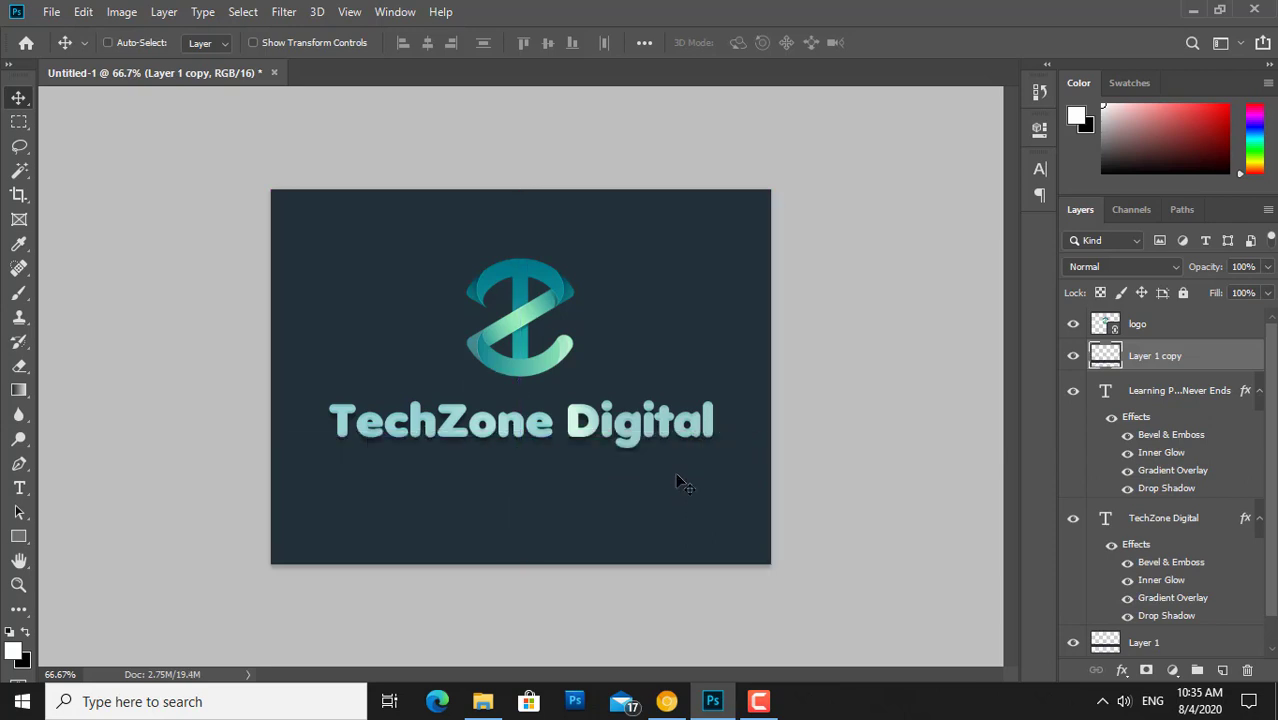
pyautogui.hotkey('ctrl', 't')
pyautogui.moveTo(519, 501); pyautogui.dragTo(522, 484)
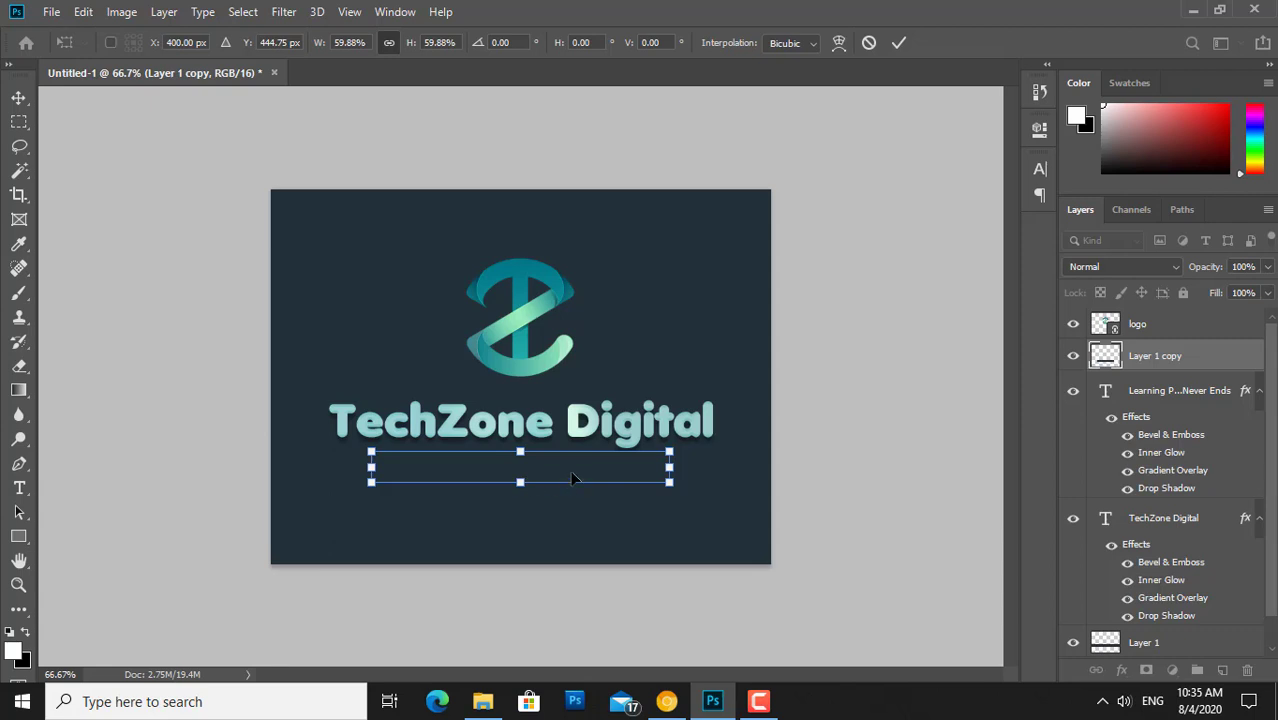
pyautogui.press('Return')
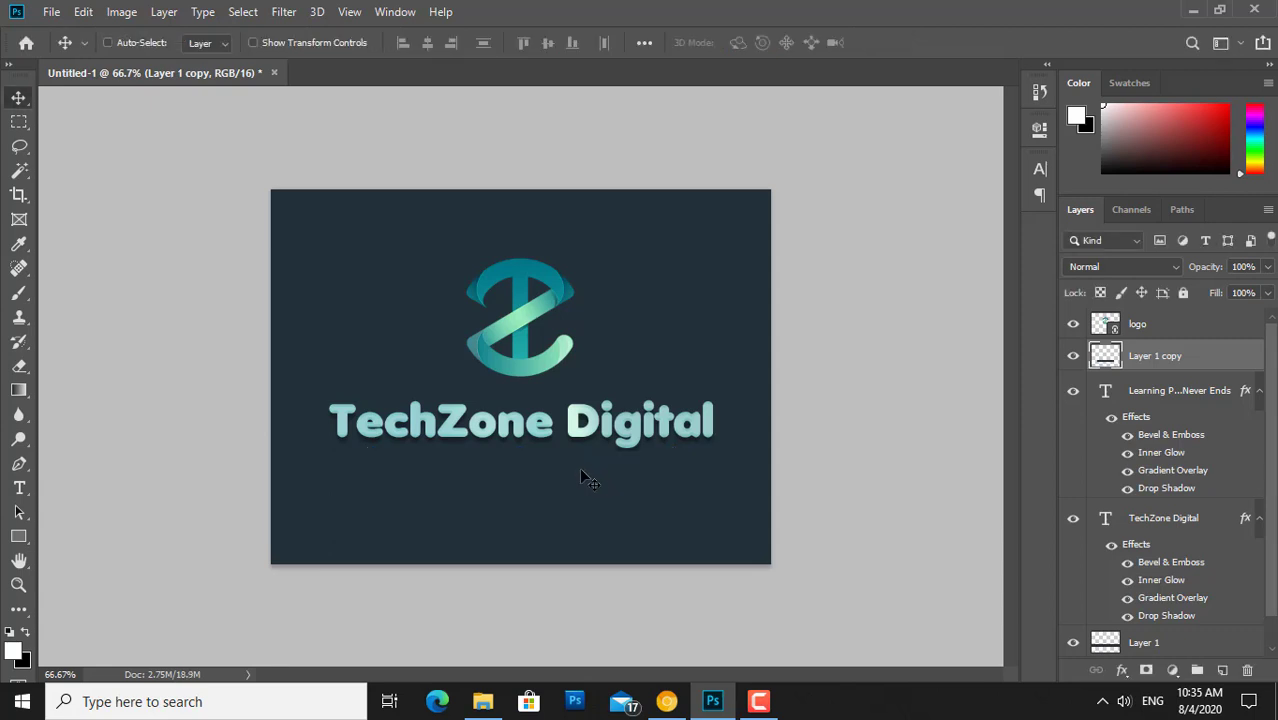
pyautogui.moveTo(581, 467); pyautogui.dragTo(884, 464)
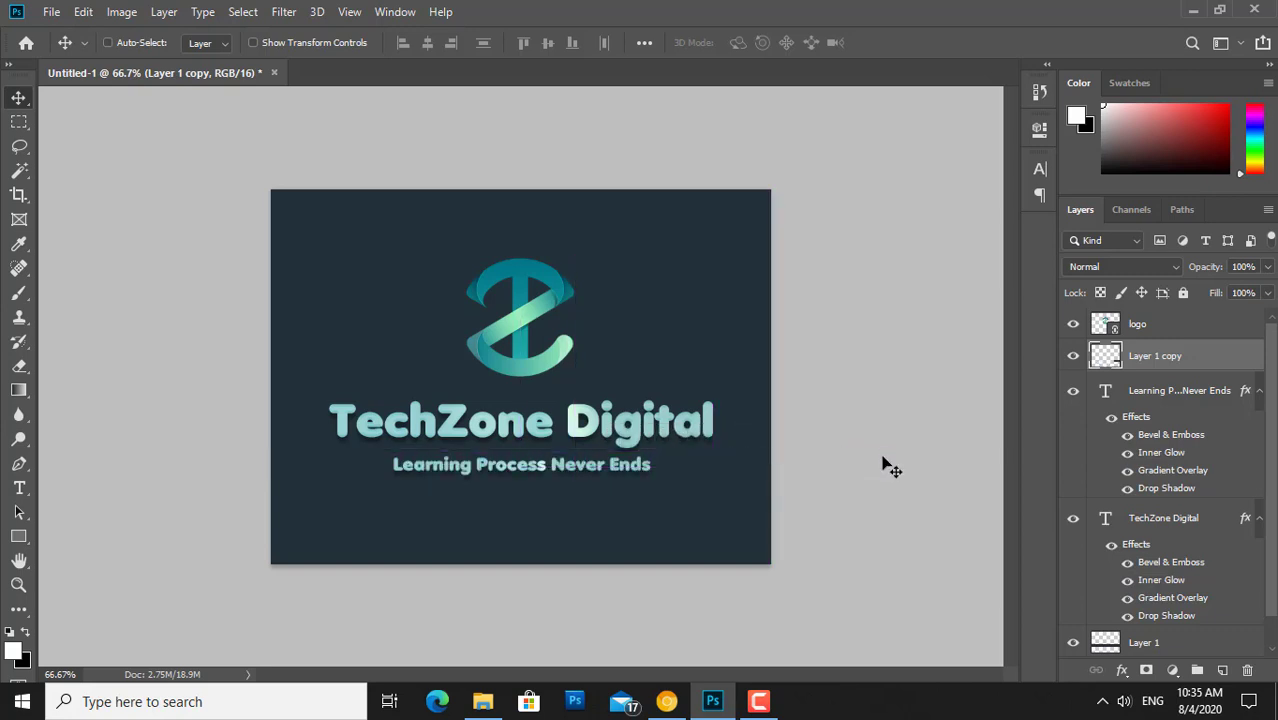
pyautogui.hotkey('ctrl', 'z')
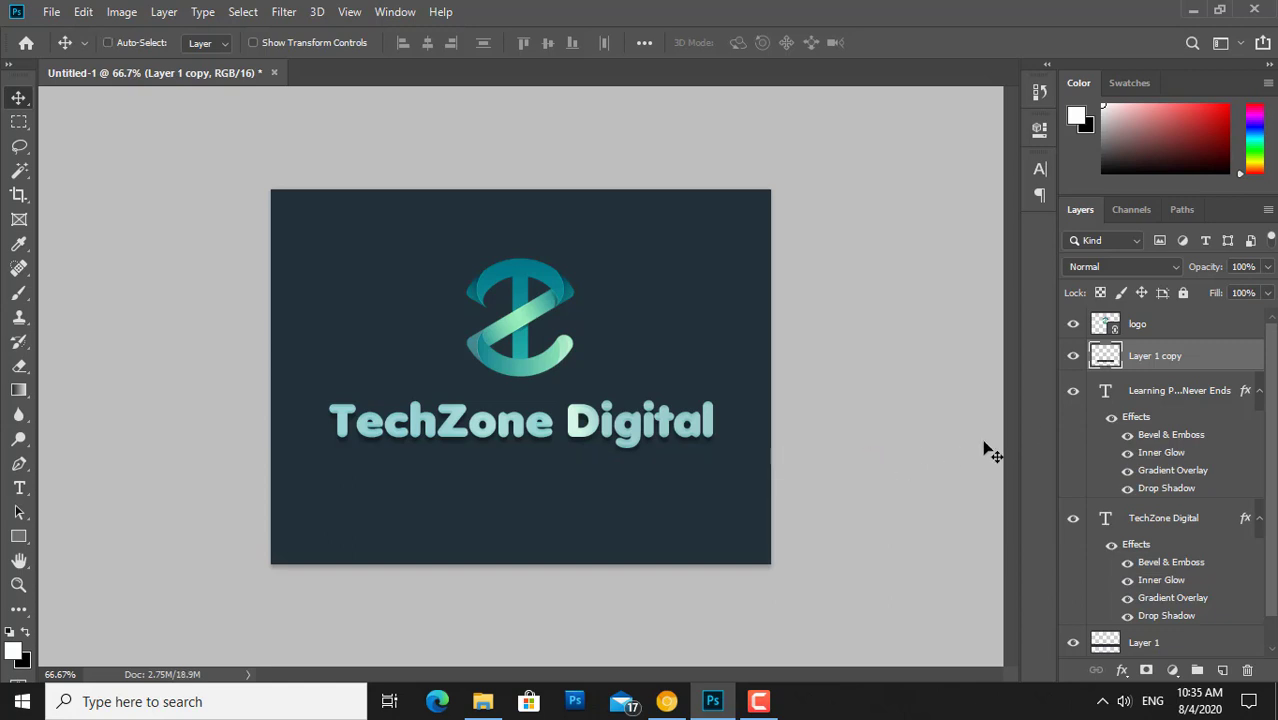
pyautogui.moveTo(1160, 358); pyautogui.dragTo(1166, 626)
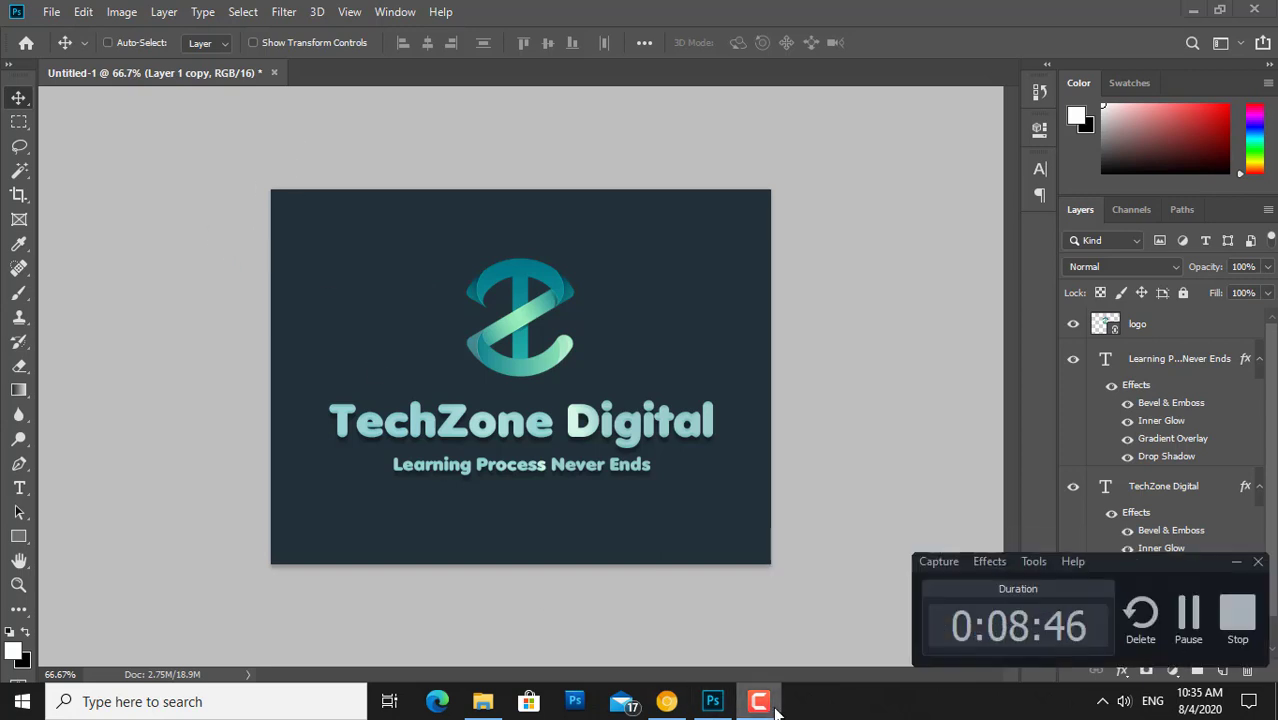
# Step: Browse the View, 3D and Filter menus, then minimize Photoshop to reveal the tutorial
pyautogui.click(350, 12)
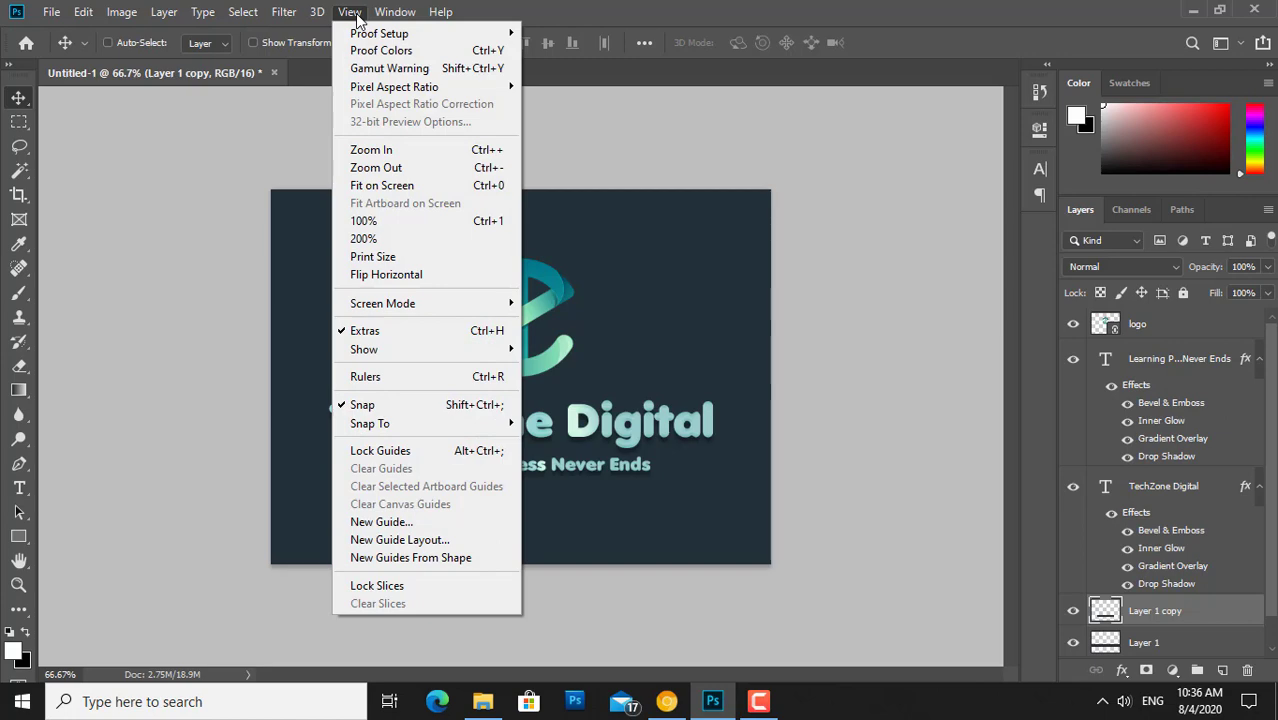
pyautogui.click(355, 14)
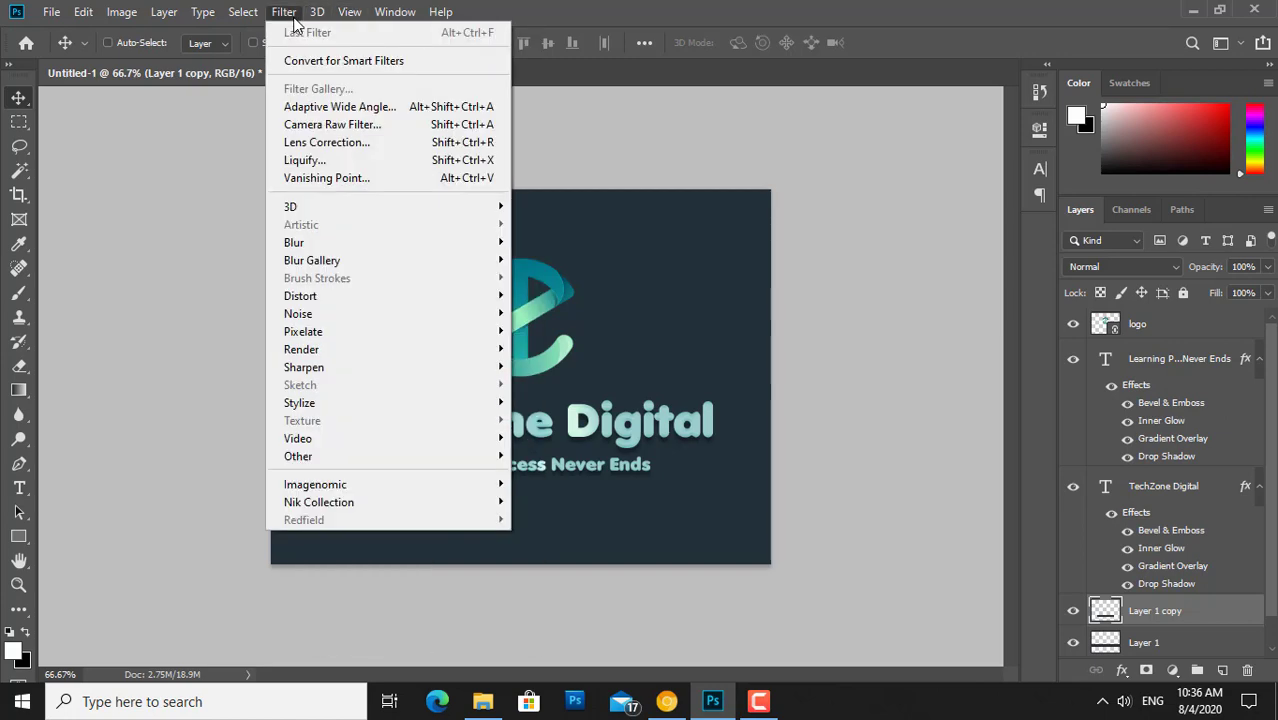
pyautogui.click(310, 22)
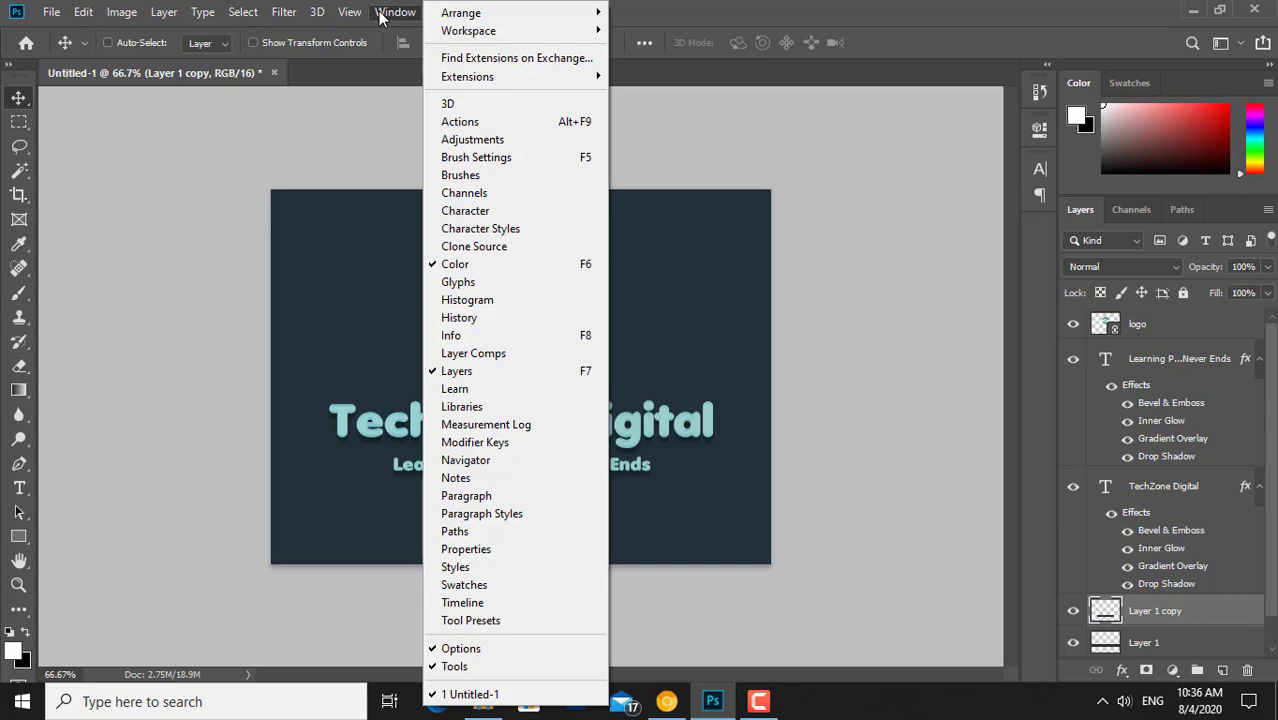
pyautogui.click(712, 703)
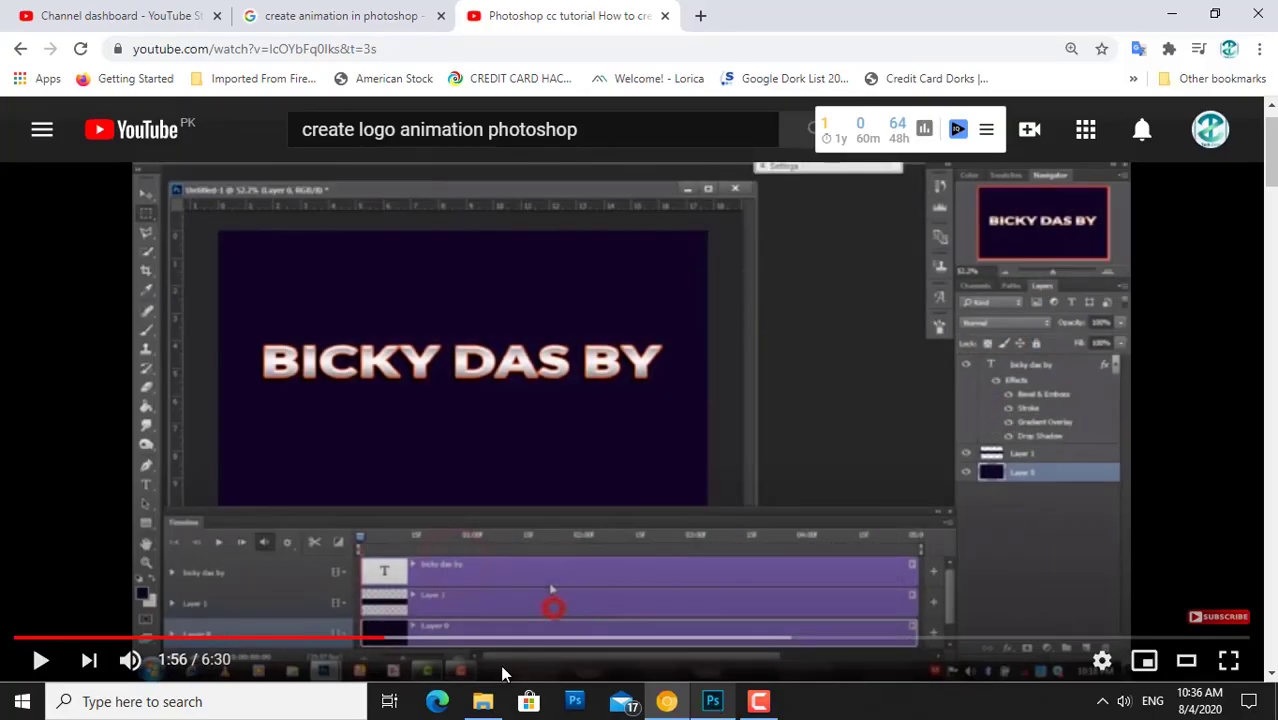
# Step: Rewind the tutorial to about 1:54, then bring Photoshop back with its Window menu open
pyautogui.click(378, 640)
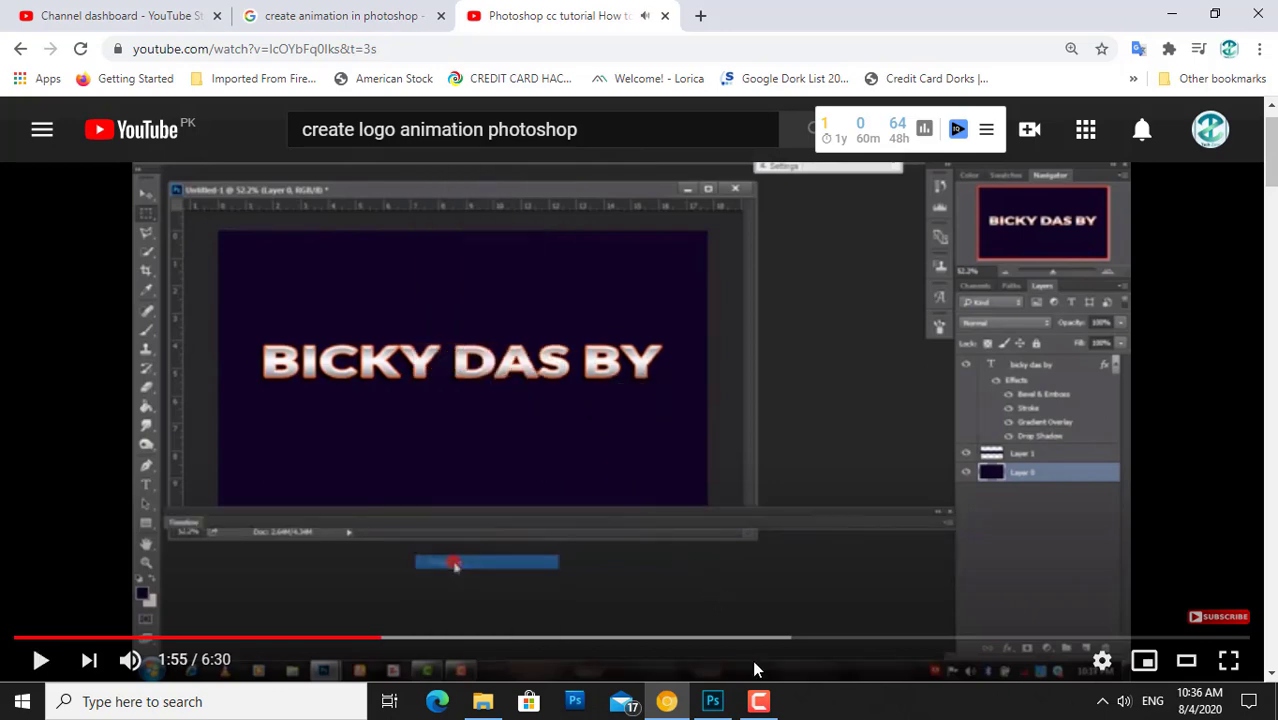
pyautogui.click(712, 701)
pyautogui.click(406, 15)
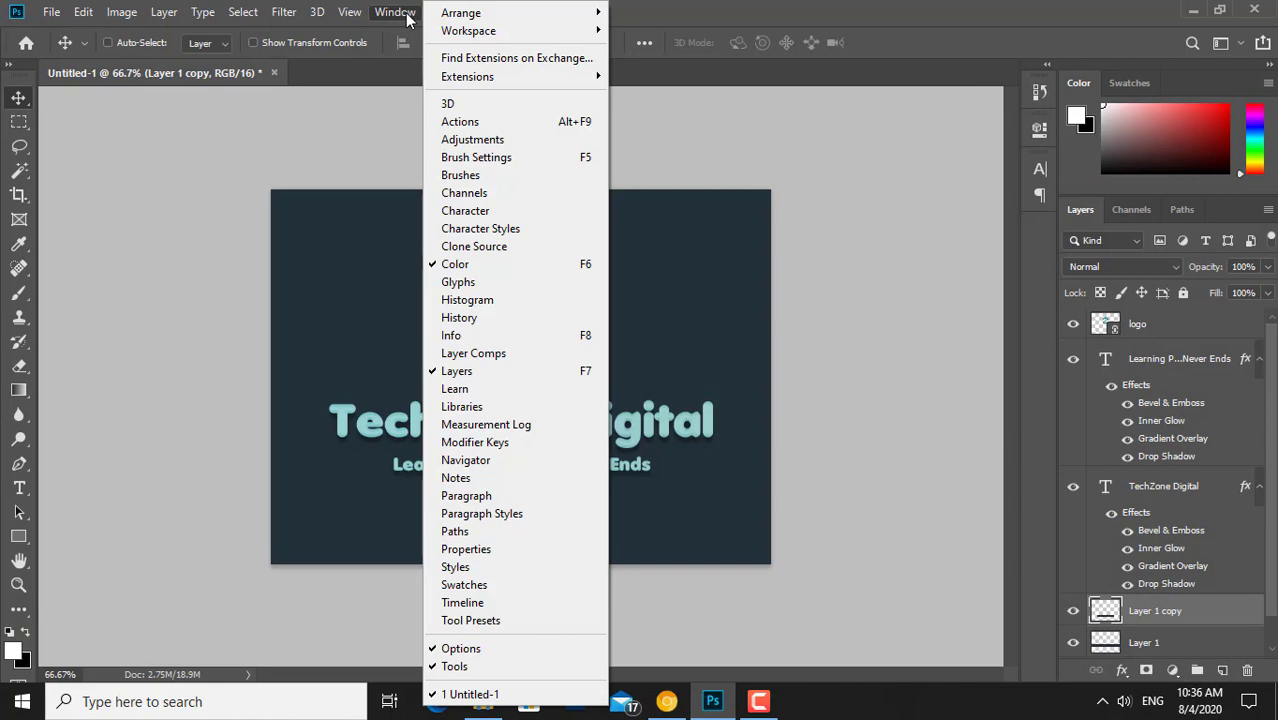
# Step: Show the Timeline panel, create a frame animation and convert it to a video timeline
pyautogui.click(478, 603)
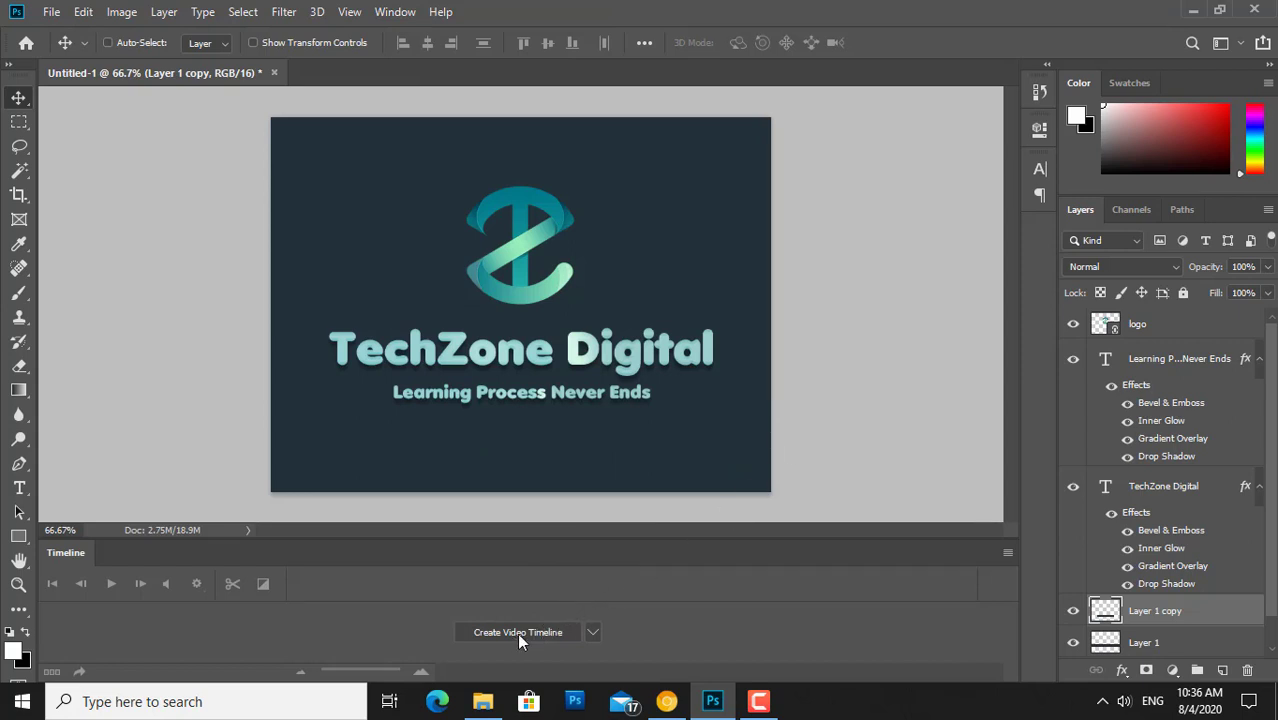
pyautogui.click(589, 634)
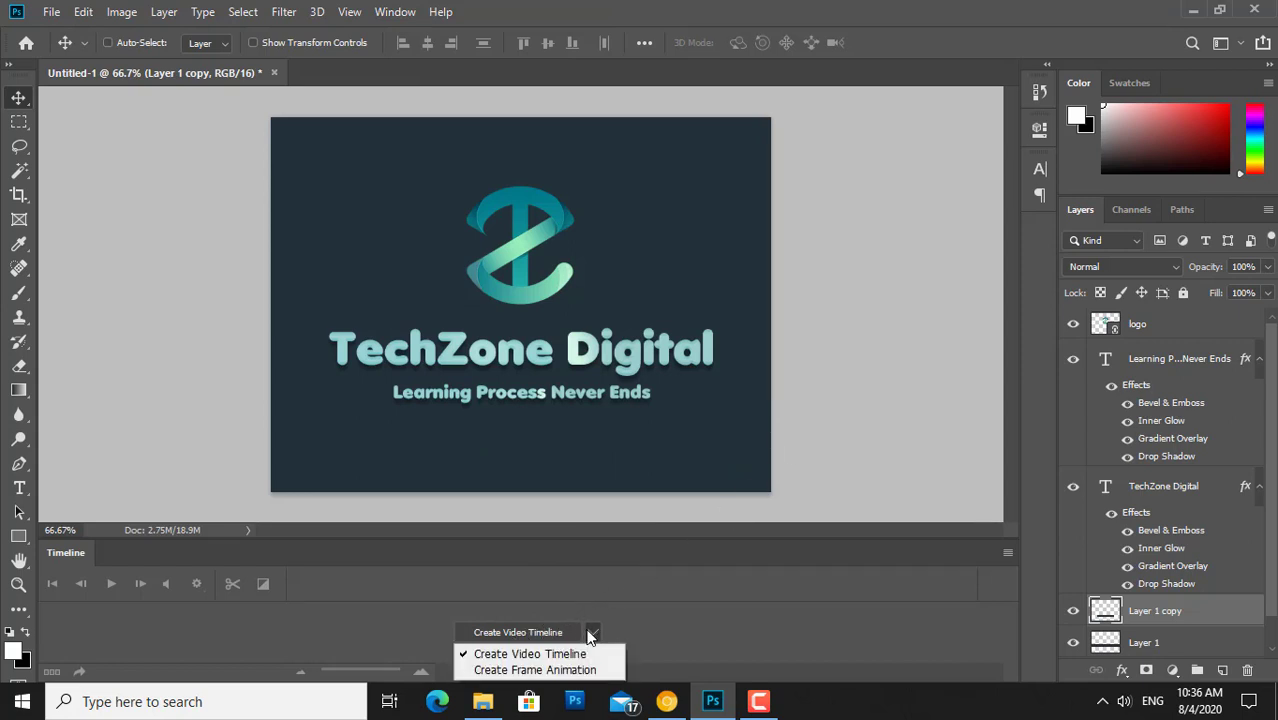
pyautogui.click(585, 669)
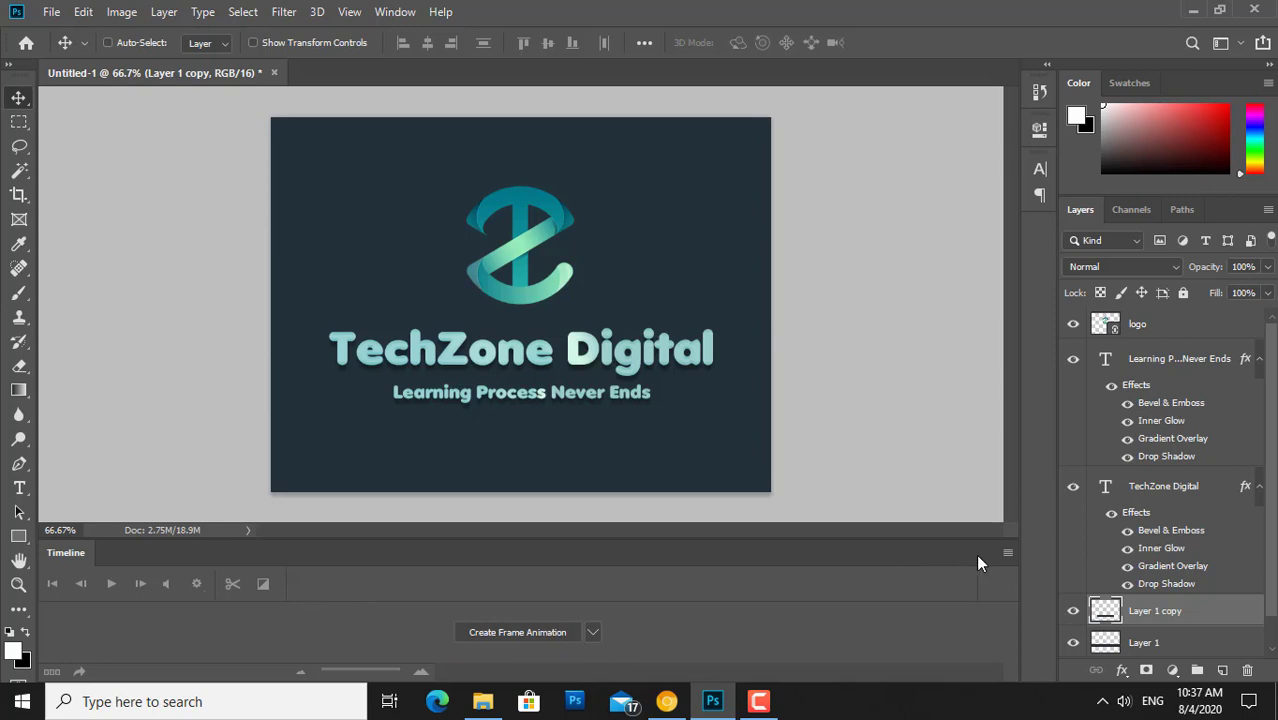
pyautogui.click(517, 633)
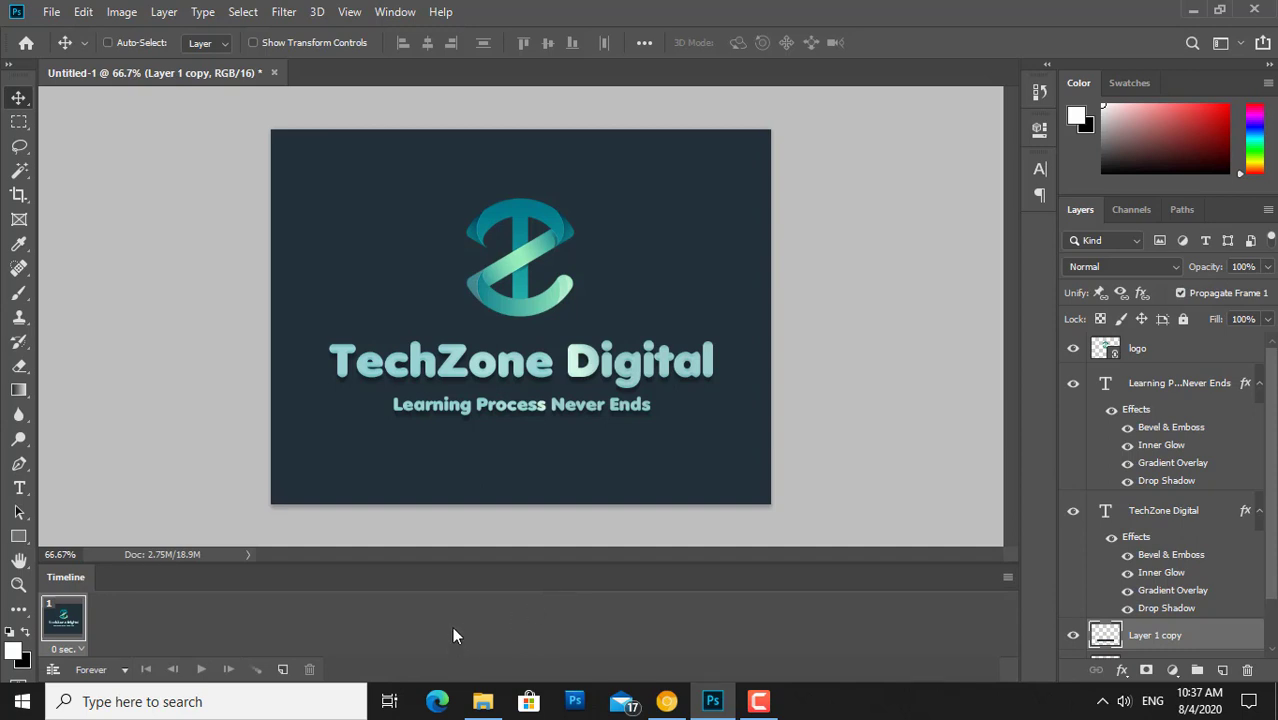
pyautogui.click(53, 669)
# Step: Enlarge the Timeline panel so all five tracks, logo through Layer 1, are visible
pyautogui.scroll(-2, 394, 623)
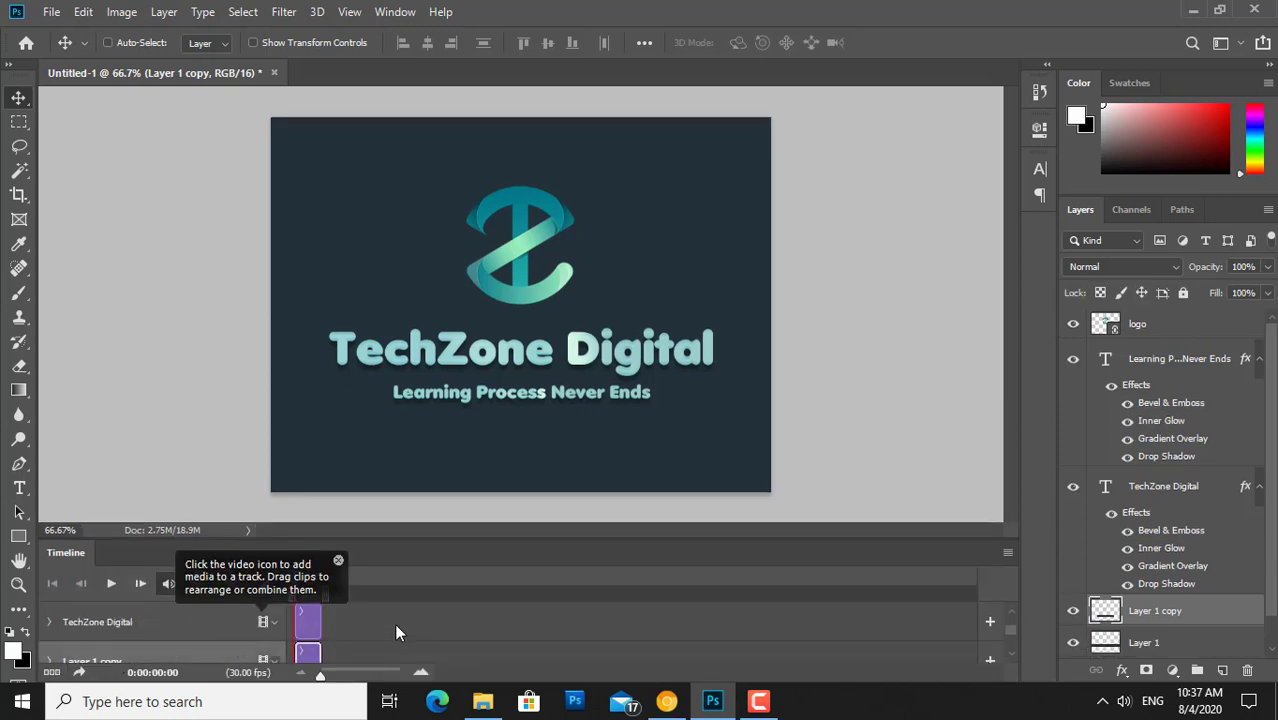
pyautogui.scroll(-1, 394, 623)
pyautogui.scroll(-1, 394, 623)
pyautogui.scroll(3, 394, 623)
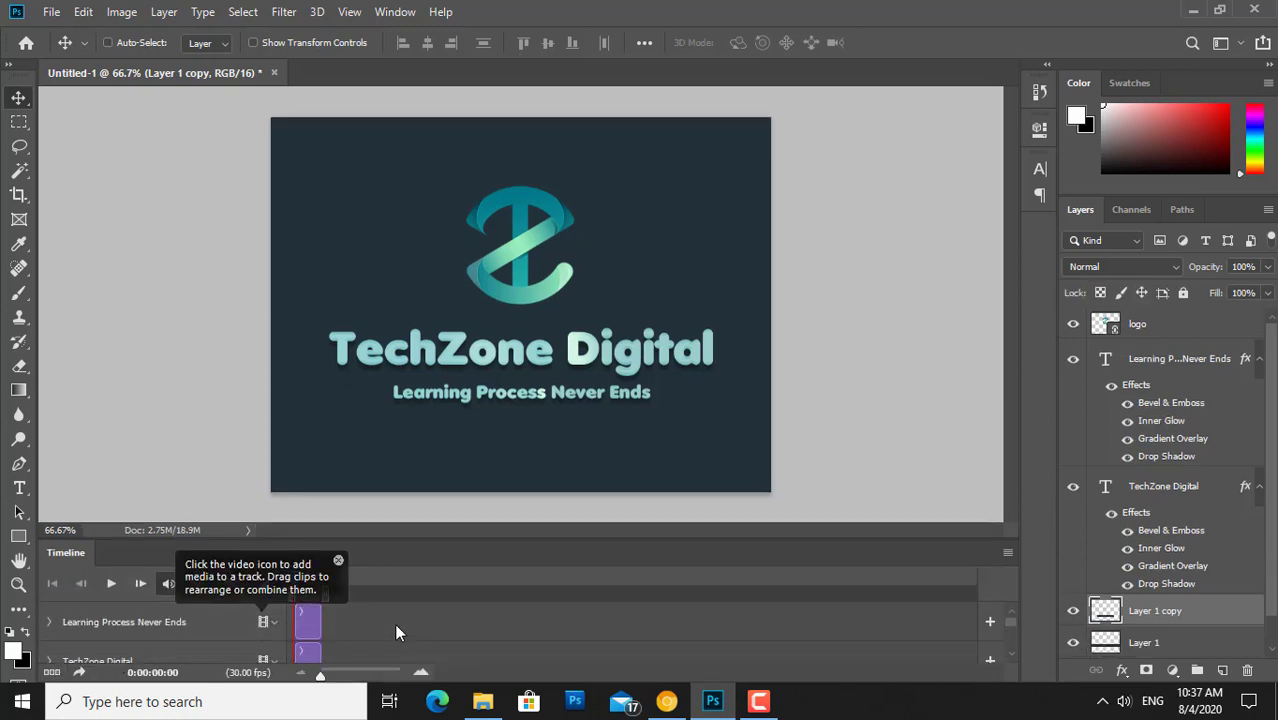
pyautogui.scroll(1, 394, 623)
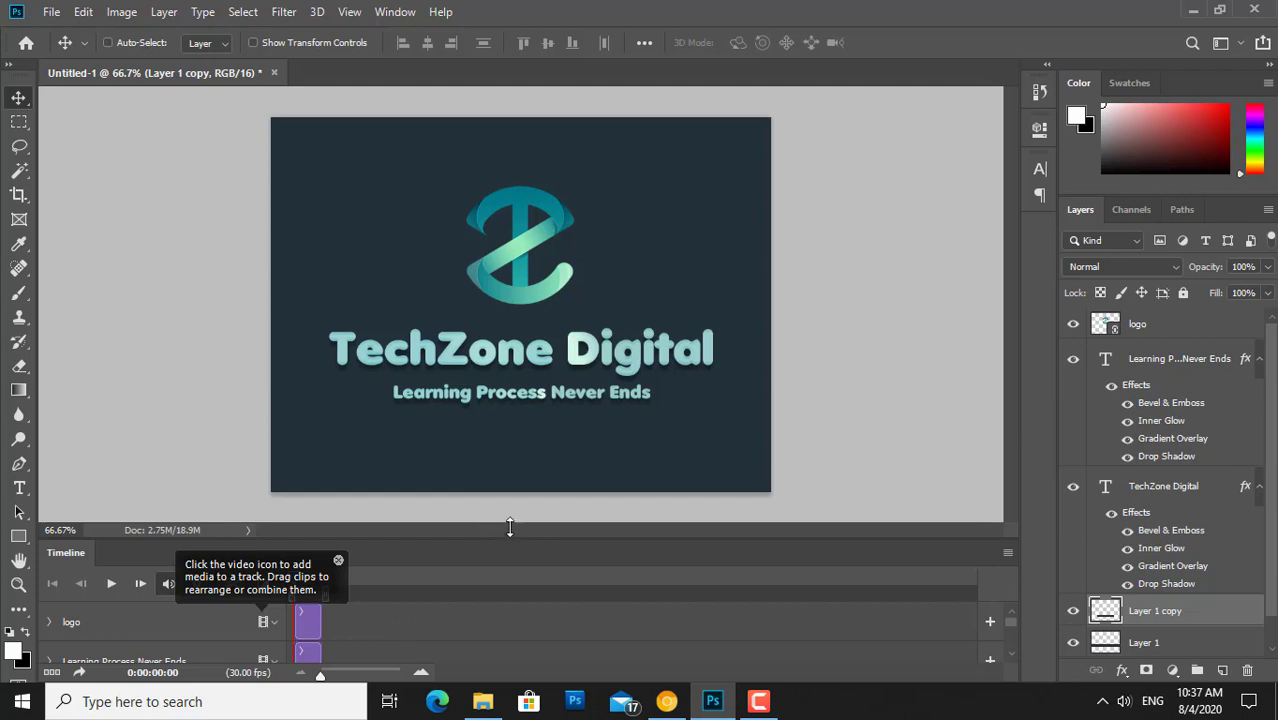
pyautogui.moveTo(511, 540); pyautogui.dragTo(511, 404)
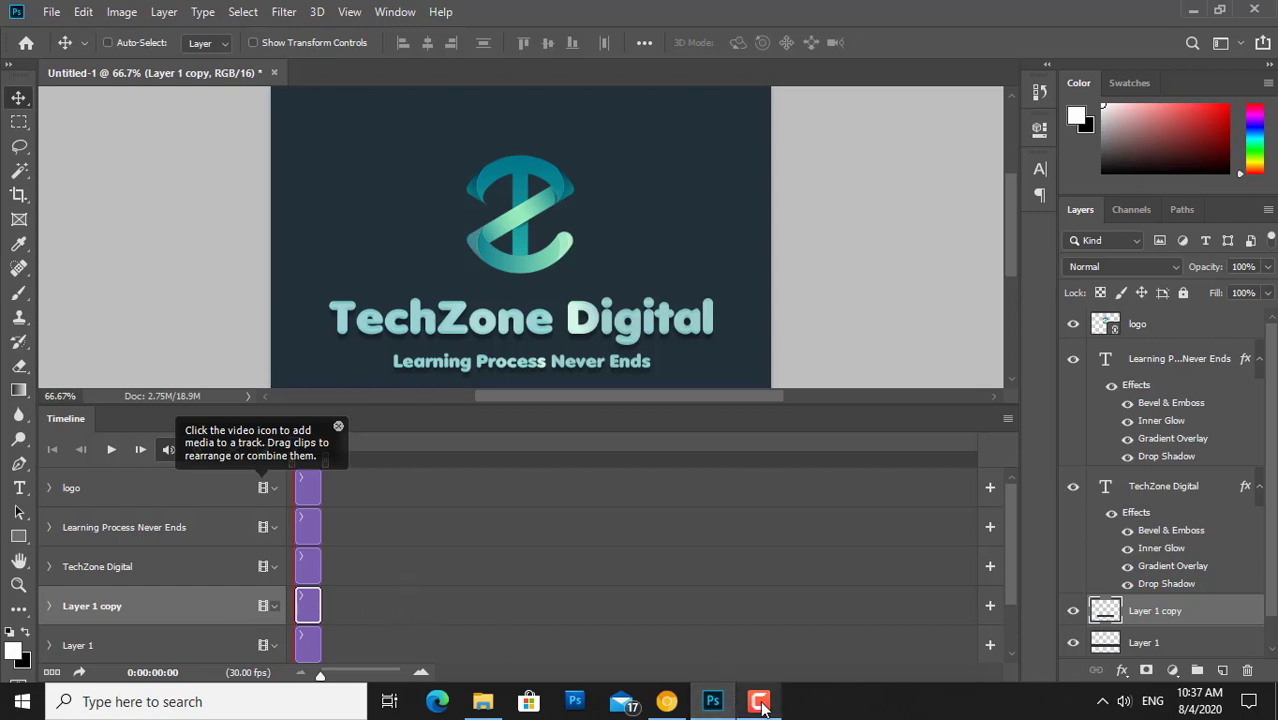
# Step: Apply a 3.4 px Gaussian Blur to Layer 1
pyautogui.click(1146, 642)
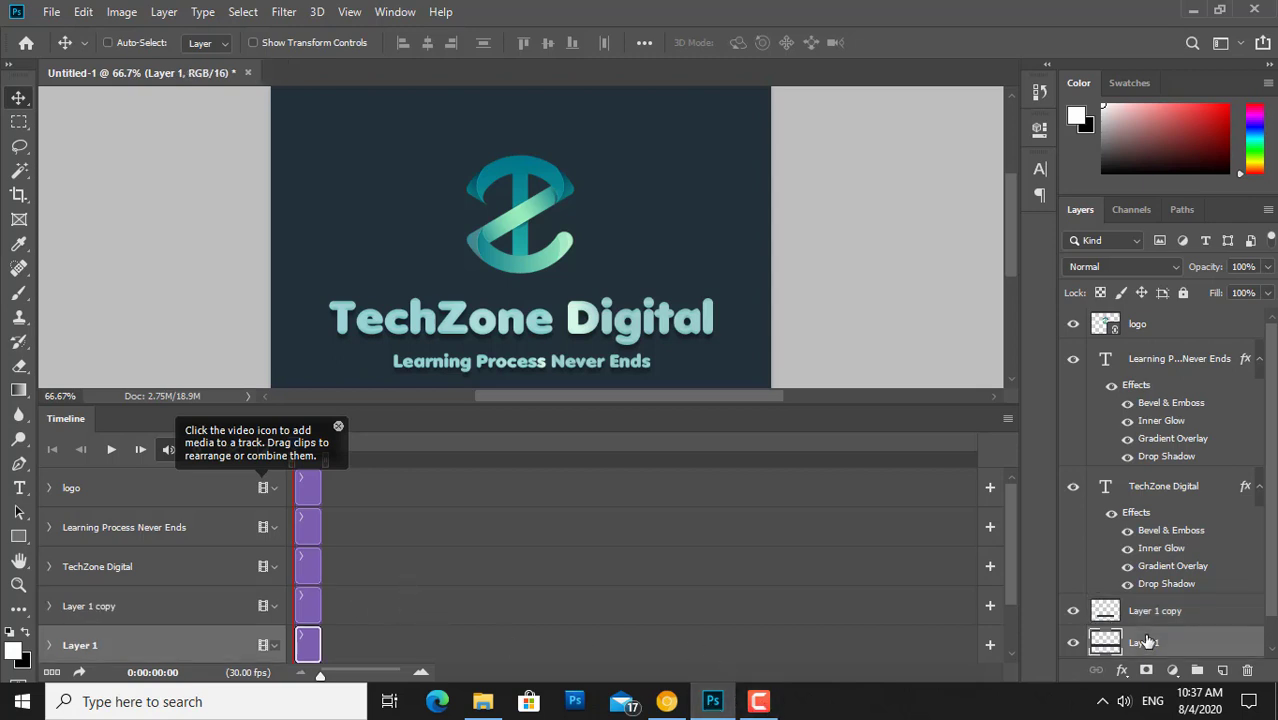
pyautogui.click(285, 14)
pyautogui.moveTo(294, 242)
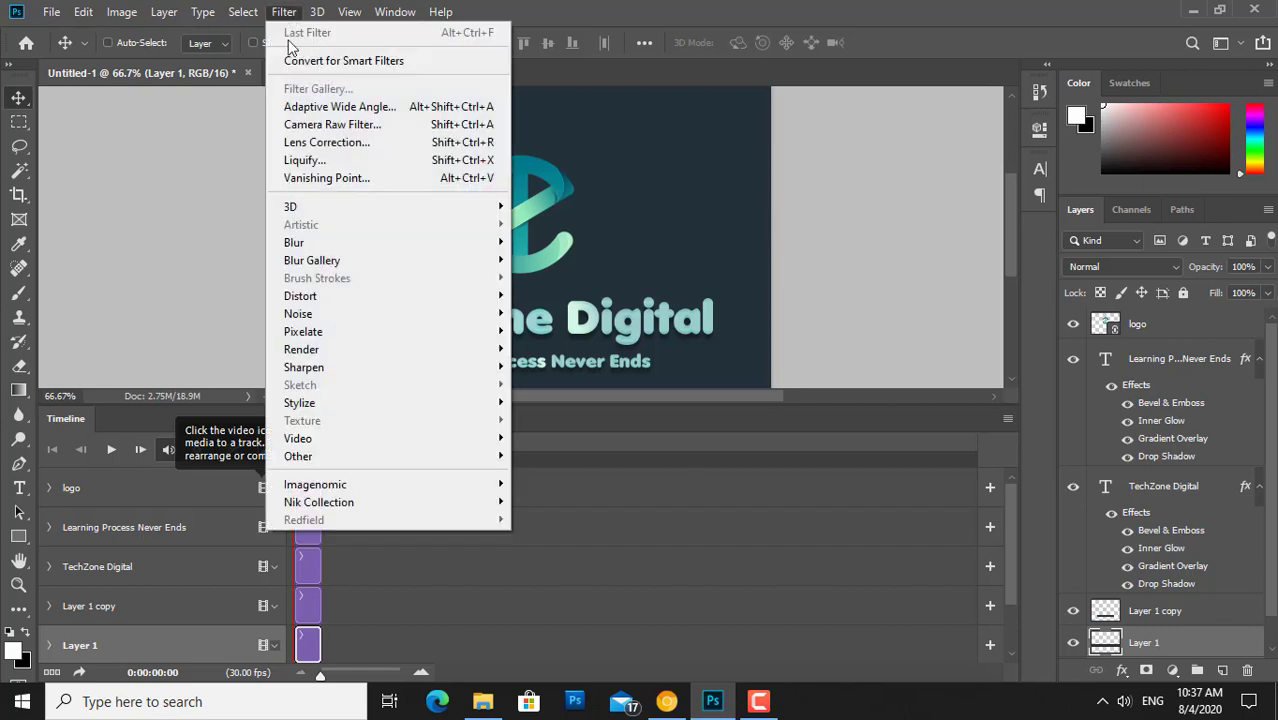
pyautogui.click(604, 319)
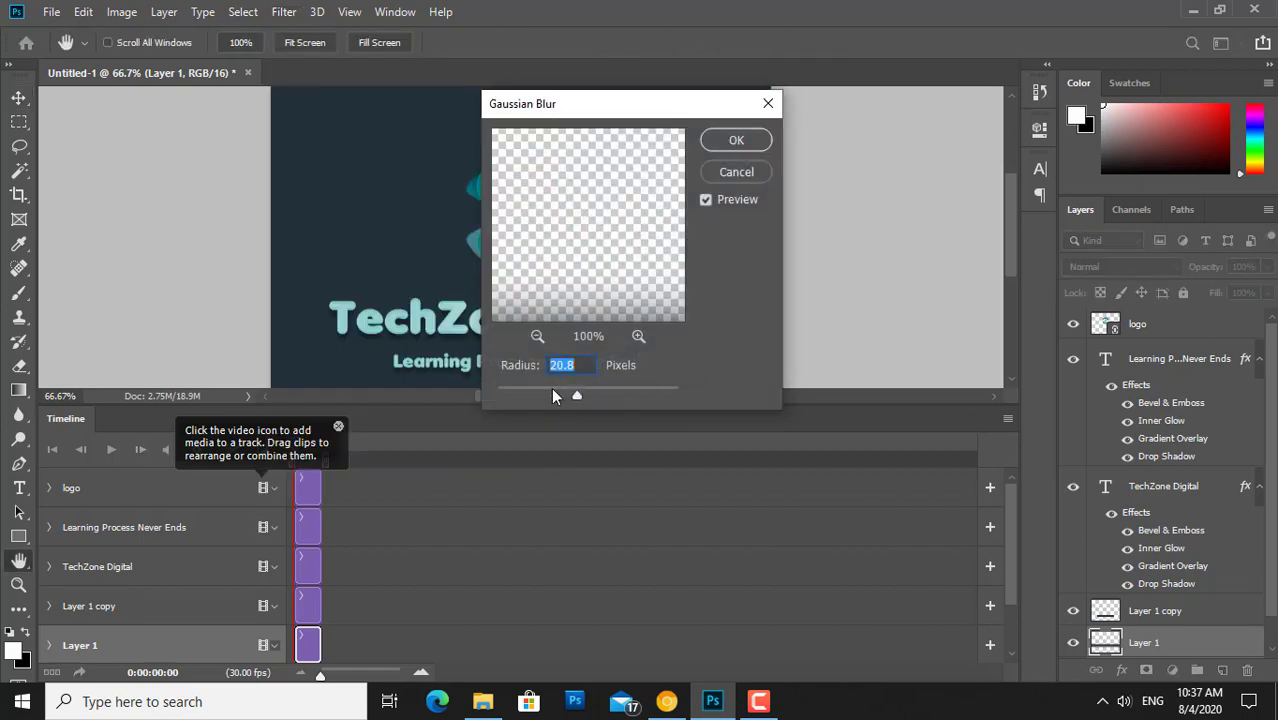
pyautogui.moveTo(551, 387); pyautogui.dragTo(529, 387)
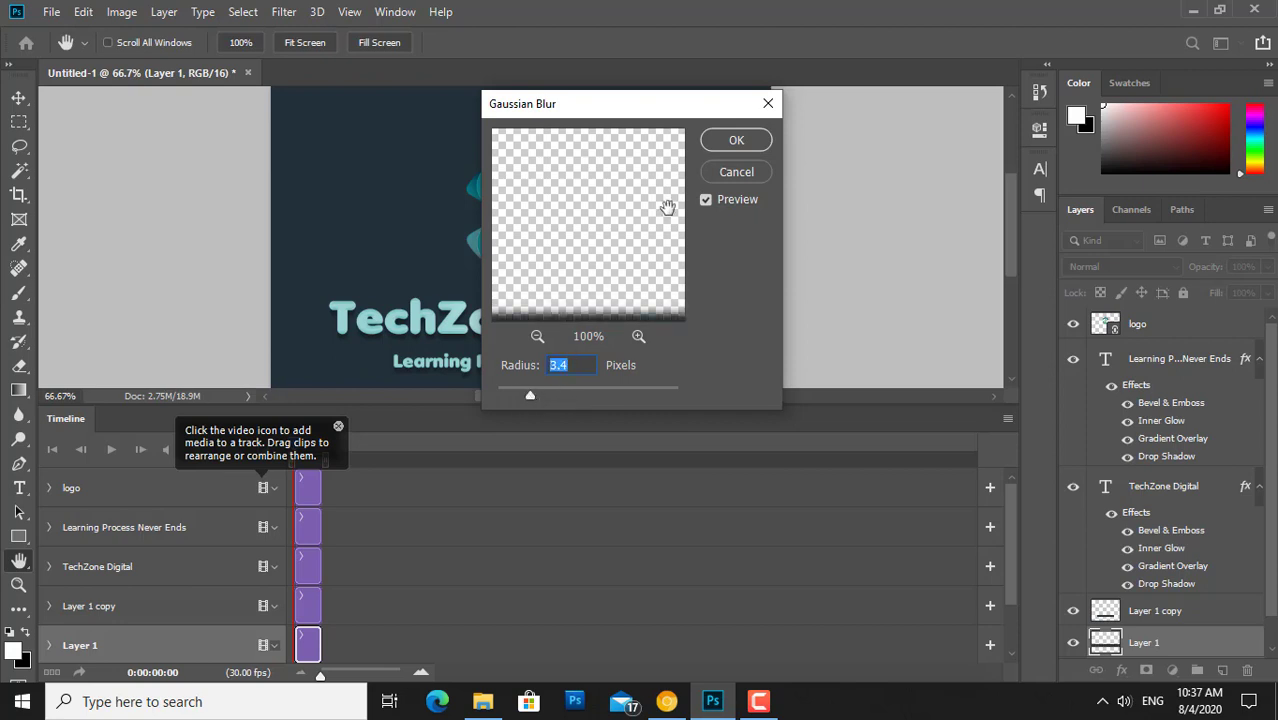
pyautogui.click(735, 141)
# Step: Apply the same 3.4 px Gaussian Blur to Layer 1 copy, then reselect Layer 1
pyautogui.click(1140, 611)
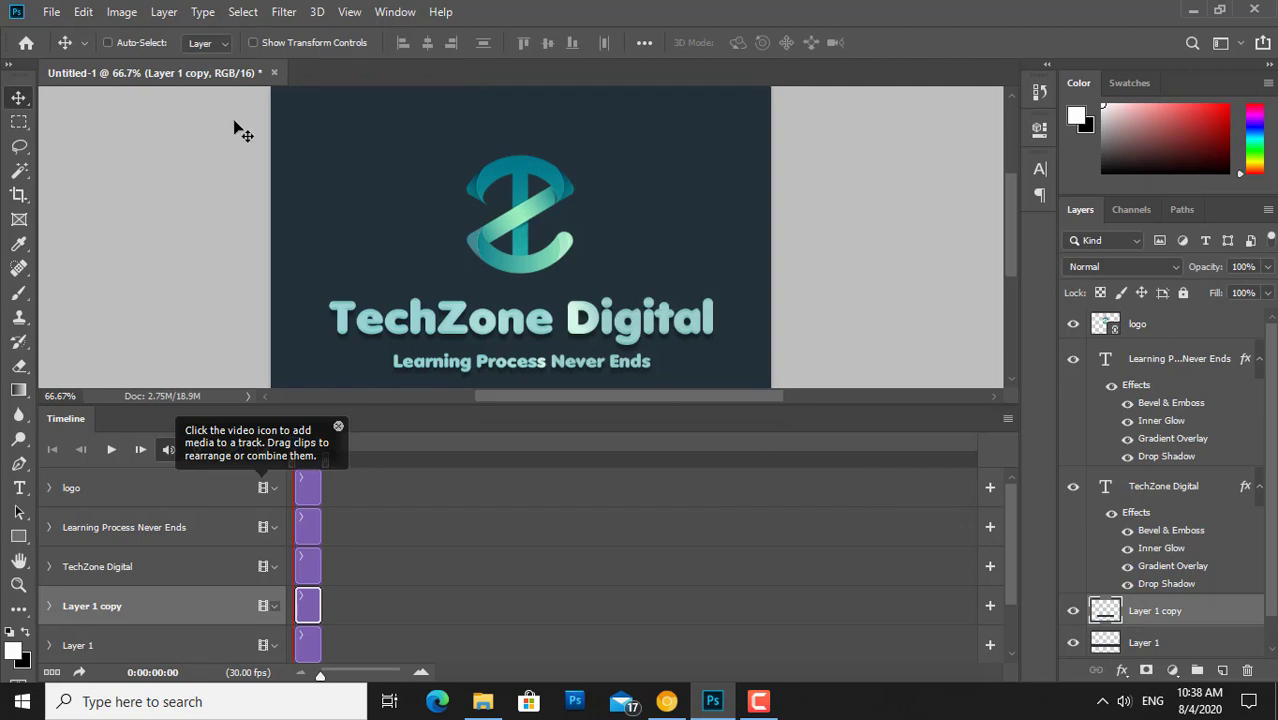
pyautogui.click(243, 12)
pyautogui.moveTo(283, 12)
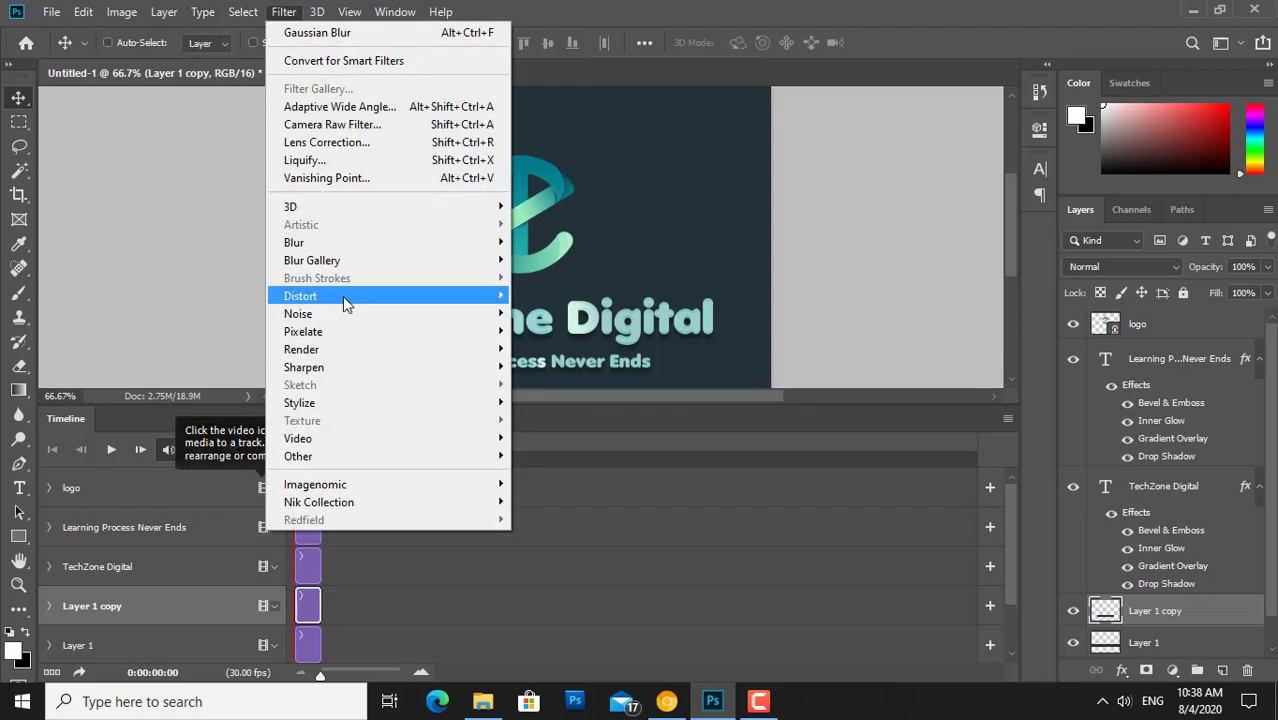
pyautogui.moveTo(293, 242)
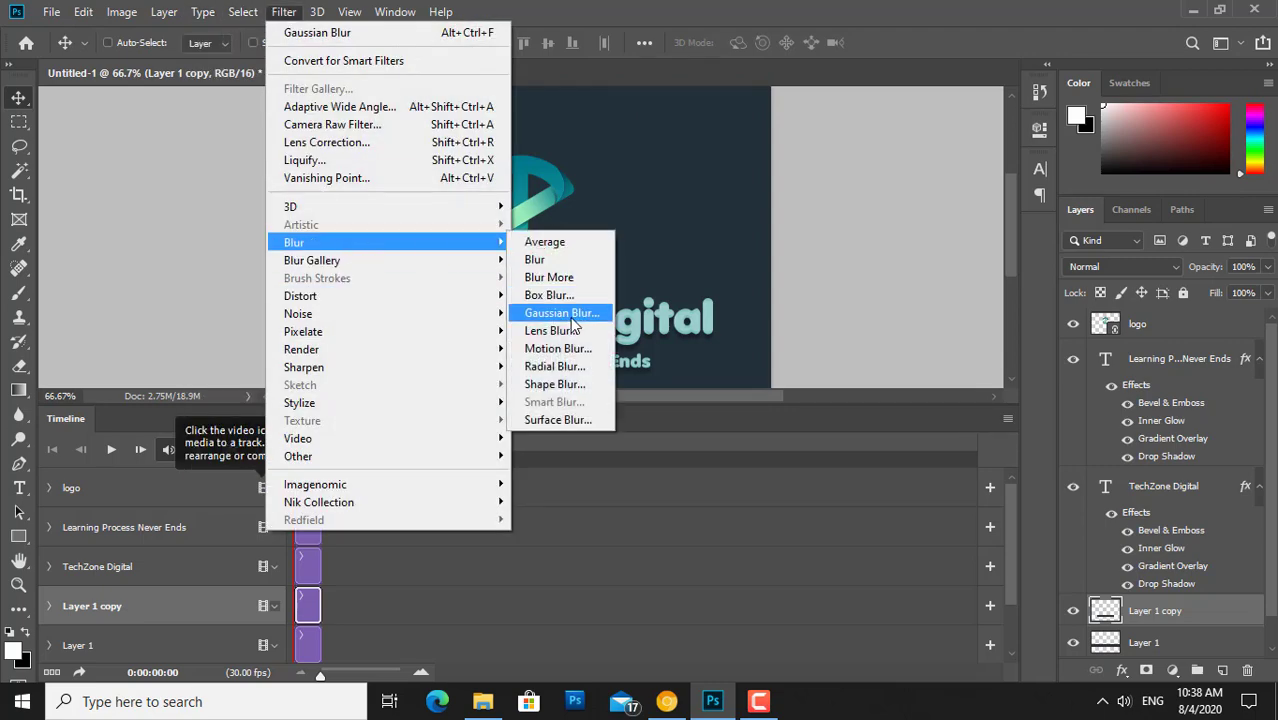
pyautogui.click(562, 313)
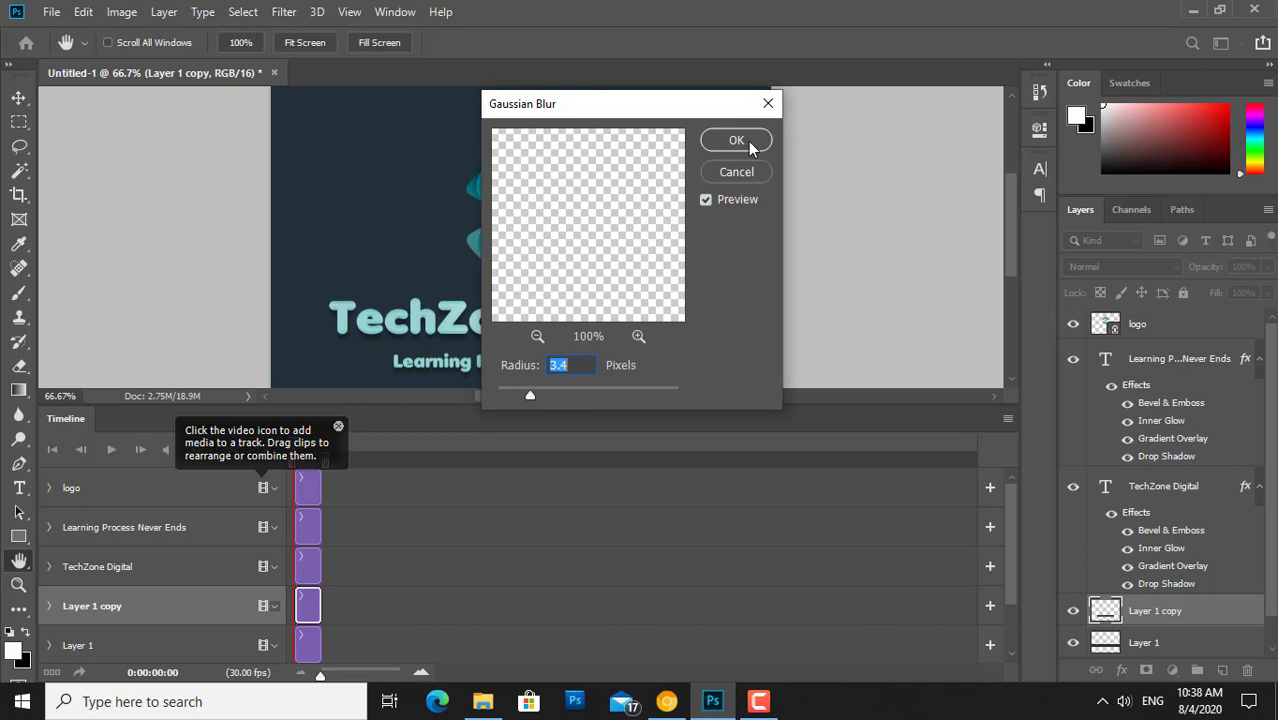
pyautogui.click(740, 142)
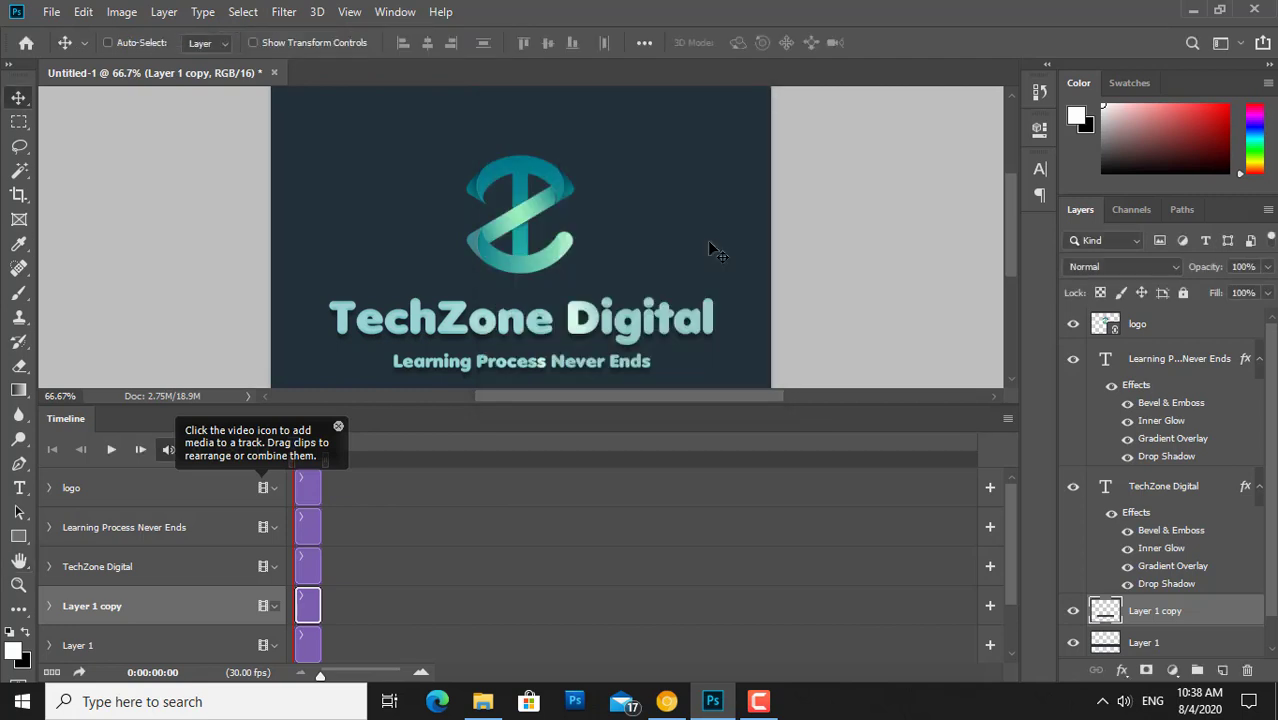
pyautogui.click(1150, 644)
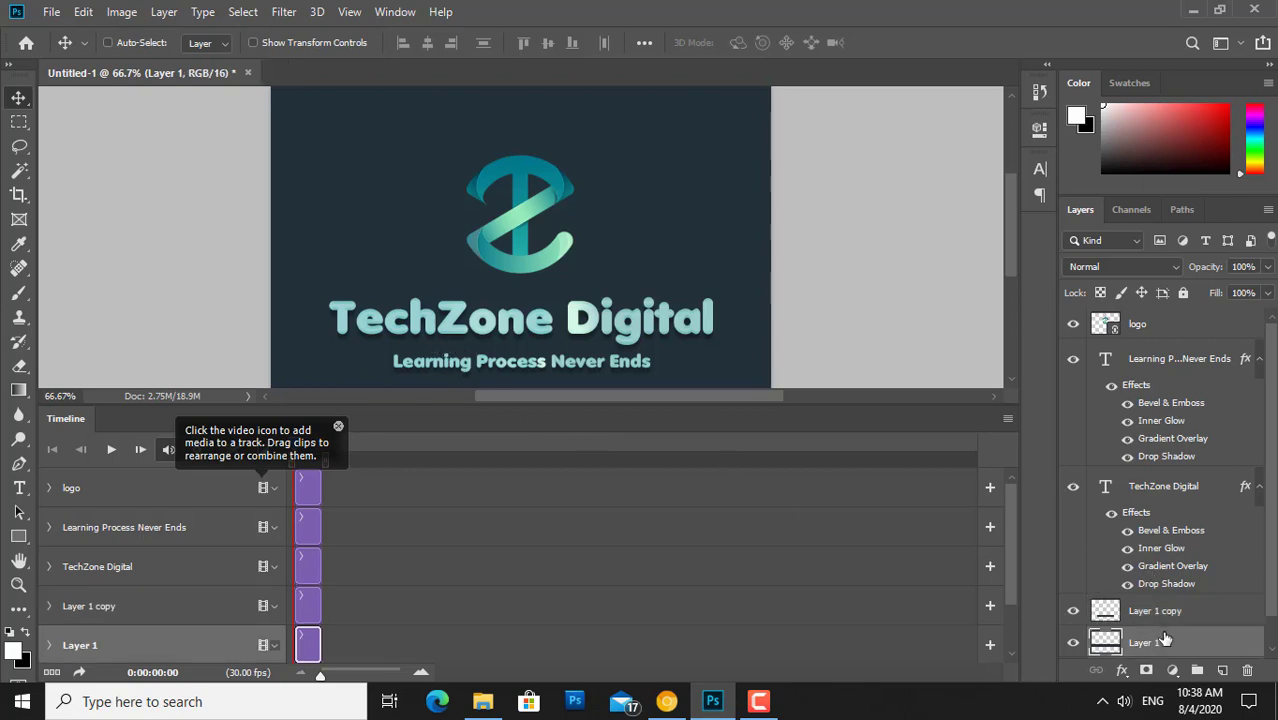
pyautogui.hotkey('alt', 'Tab')
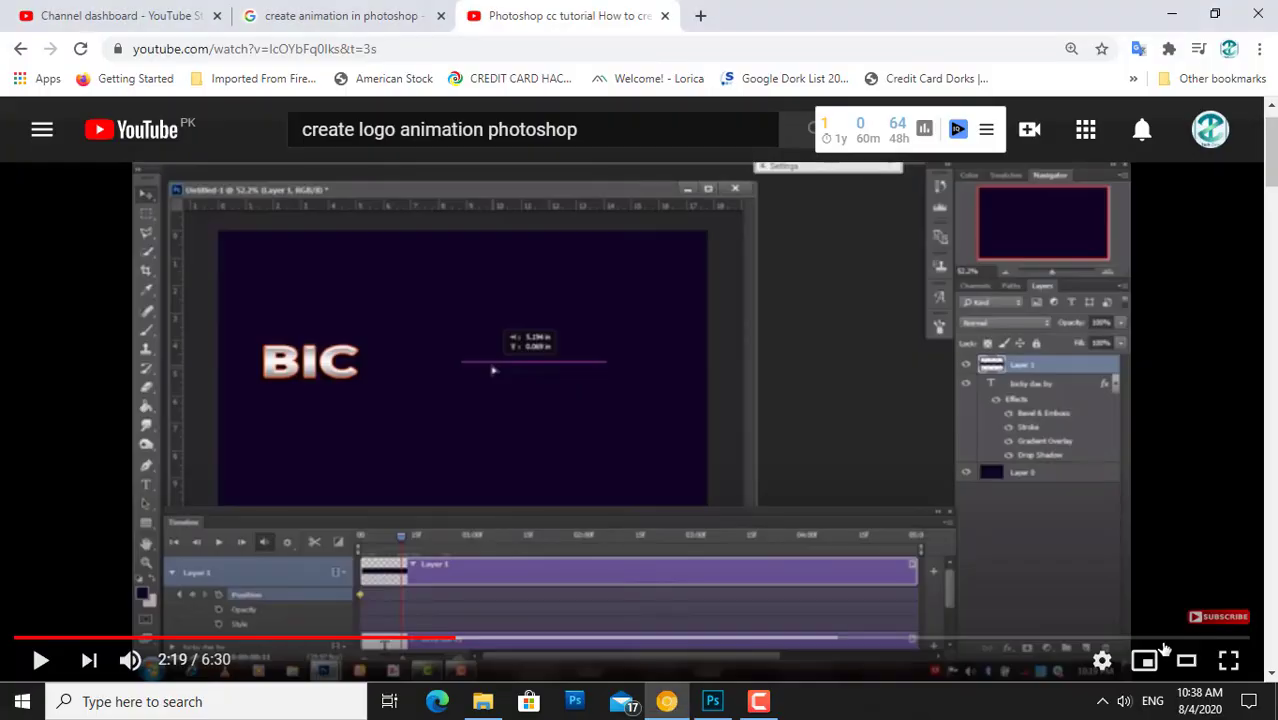
pyautogui.hotkey('alt', 'Tab')
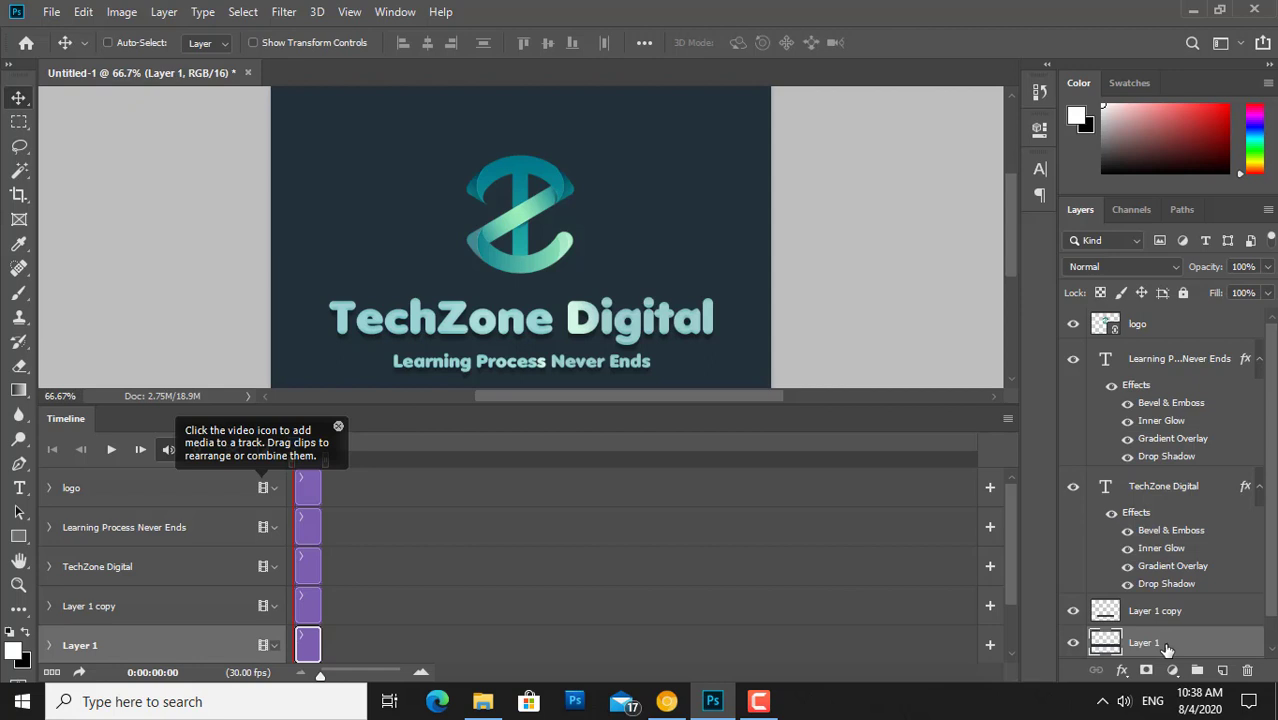
# Step: Move both mask layers above the text, then start Layer 1 copy's Position keyframes at 0:00
pyautogui.moveTo(1166, 648); pyautogui.dragTo(1166, 485)
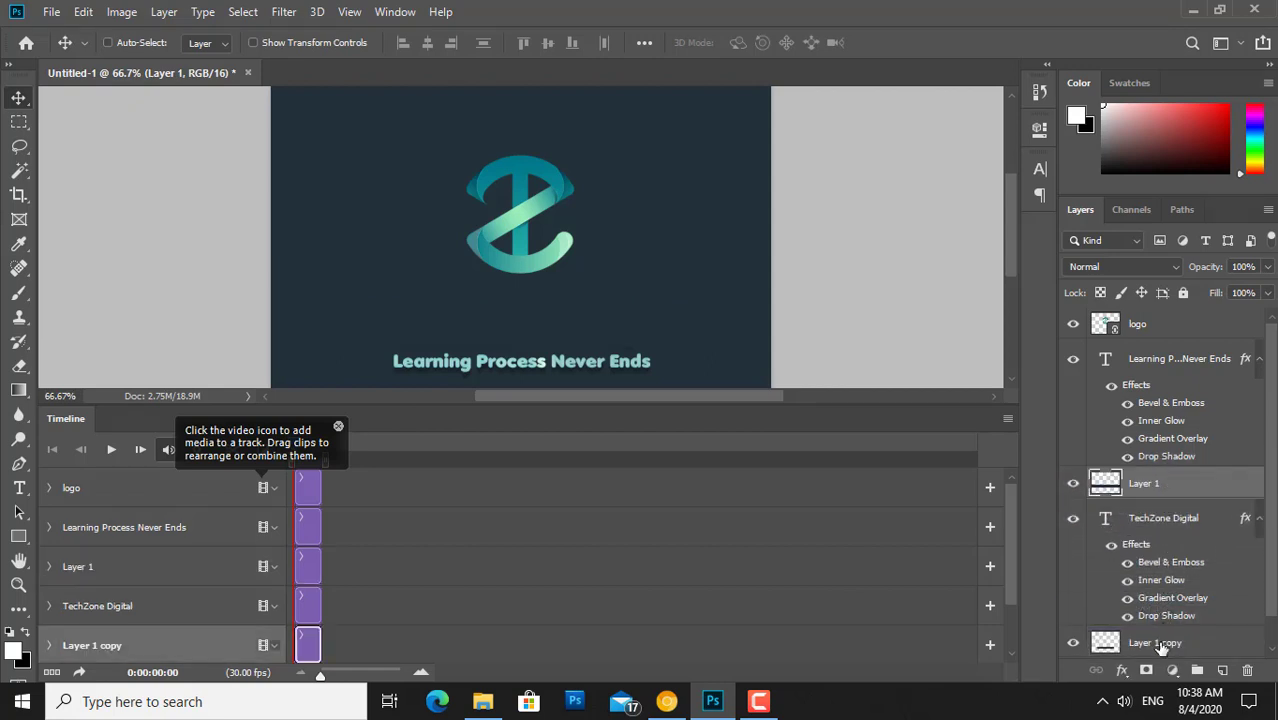
pyautogui.moveTo(1160, 648); pyautogui.dragTo(1162, 345)
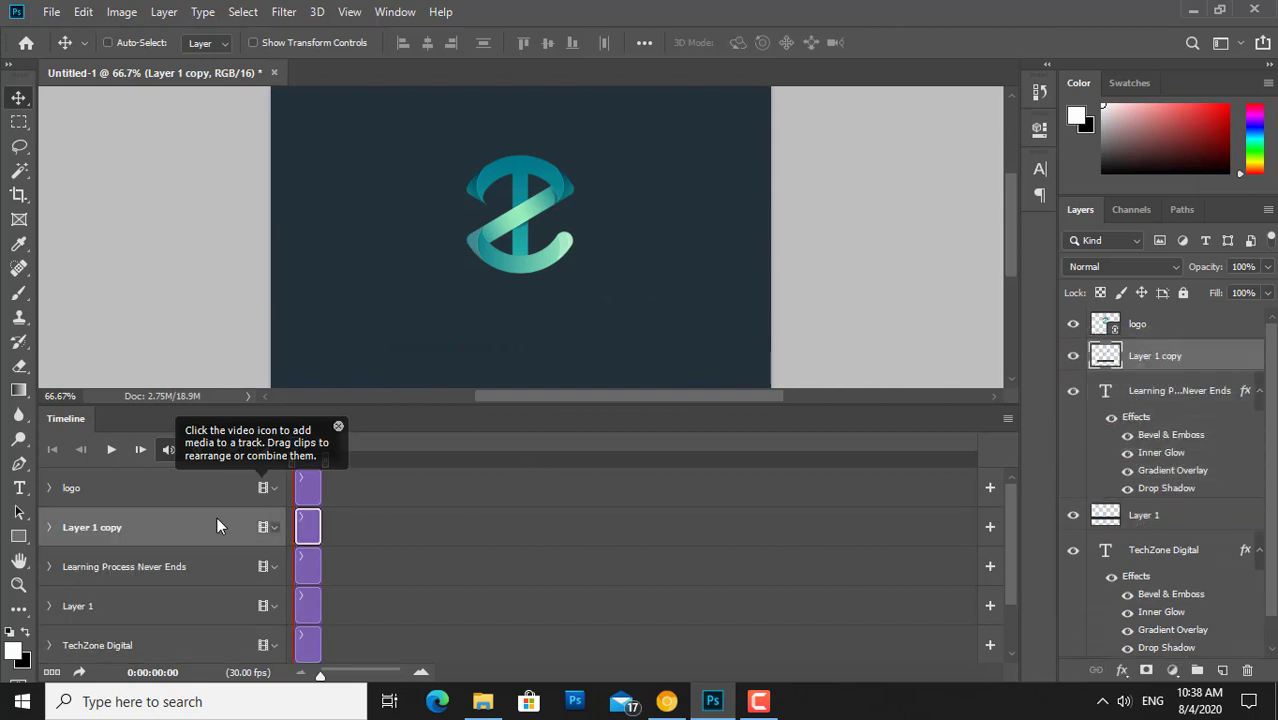
pyautogui.click(49, 525)
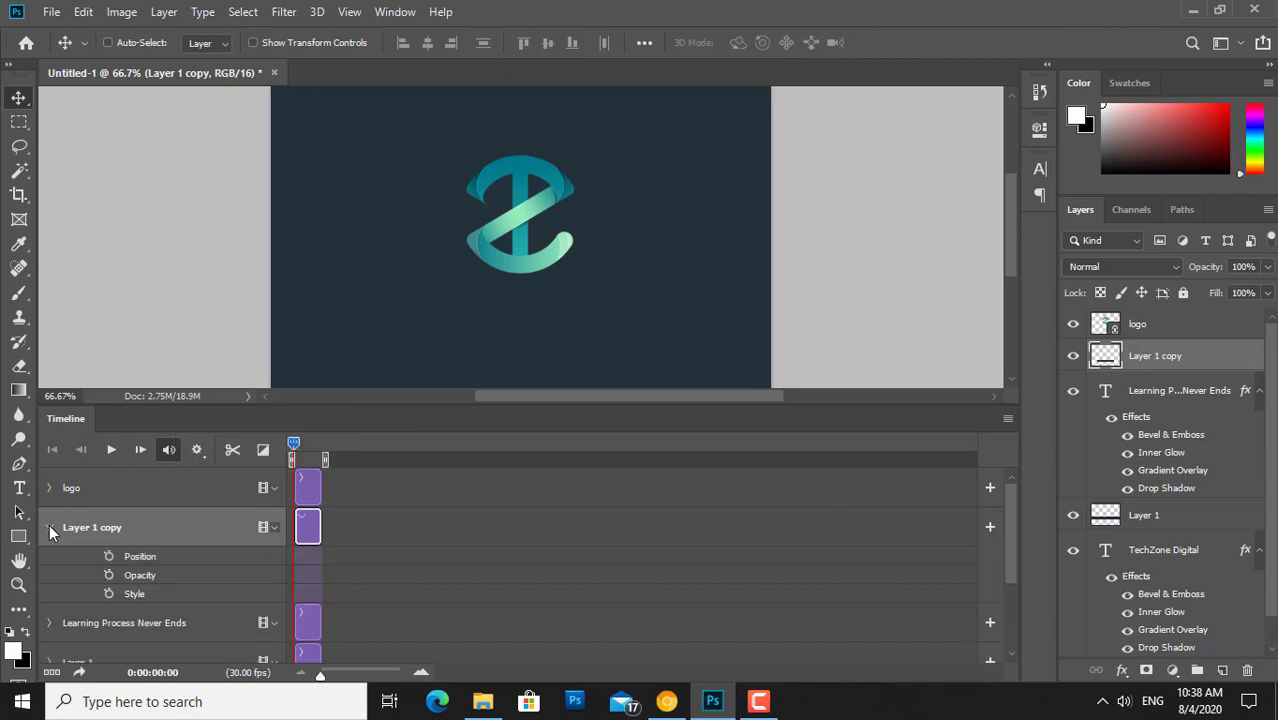
pyautogui.click(109, 556)
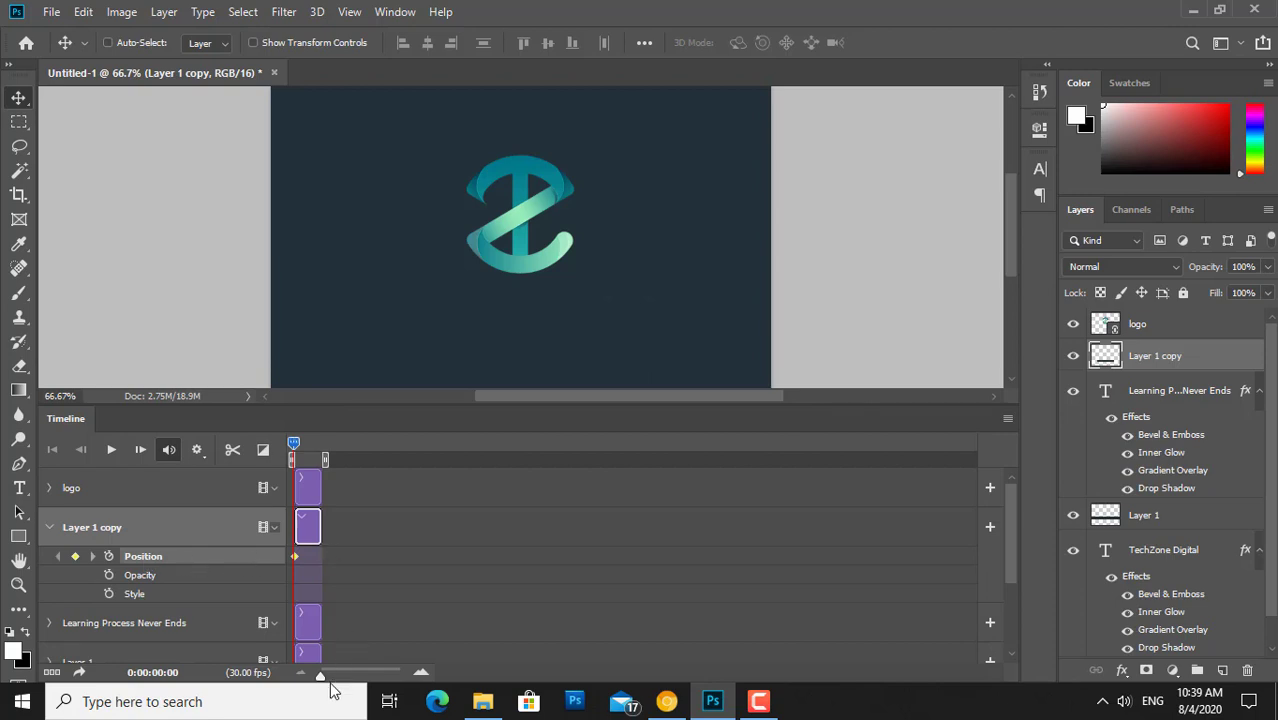
pyautogui.moveTo(321, 676); pyautogui.dragTo(339, 681)
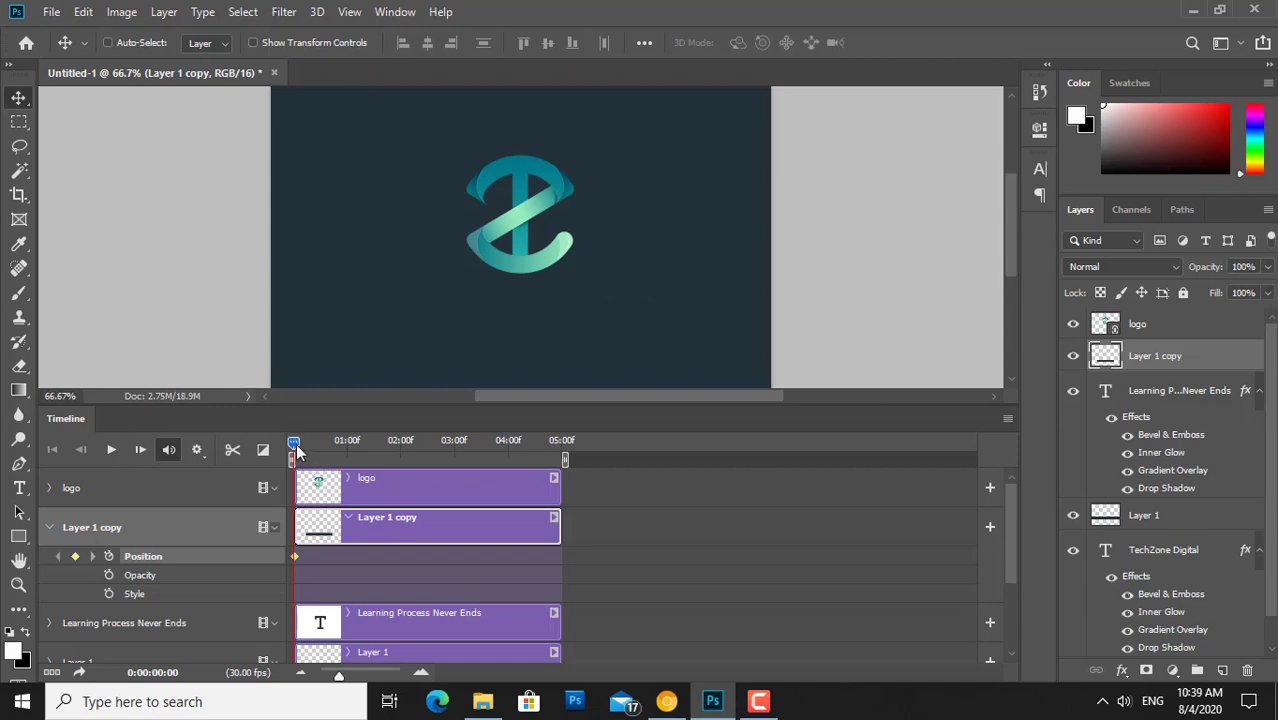
# Step: At 0:00:00:19, shift Layer 1 copy 1.181 in to the right
pyautogui.moveTo(295, 440); pyautogui.dragTo(328, 441)
pyautogui.click(1158, 517)
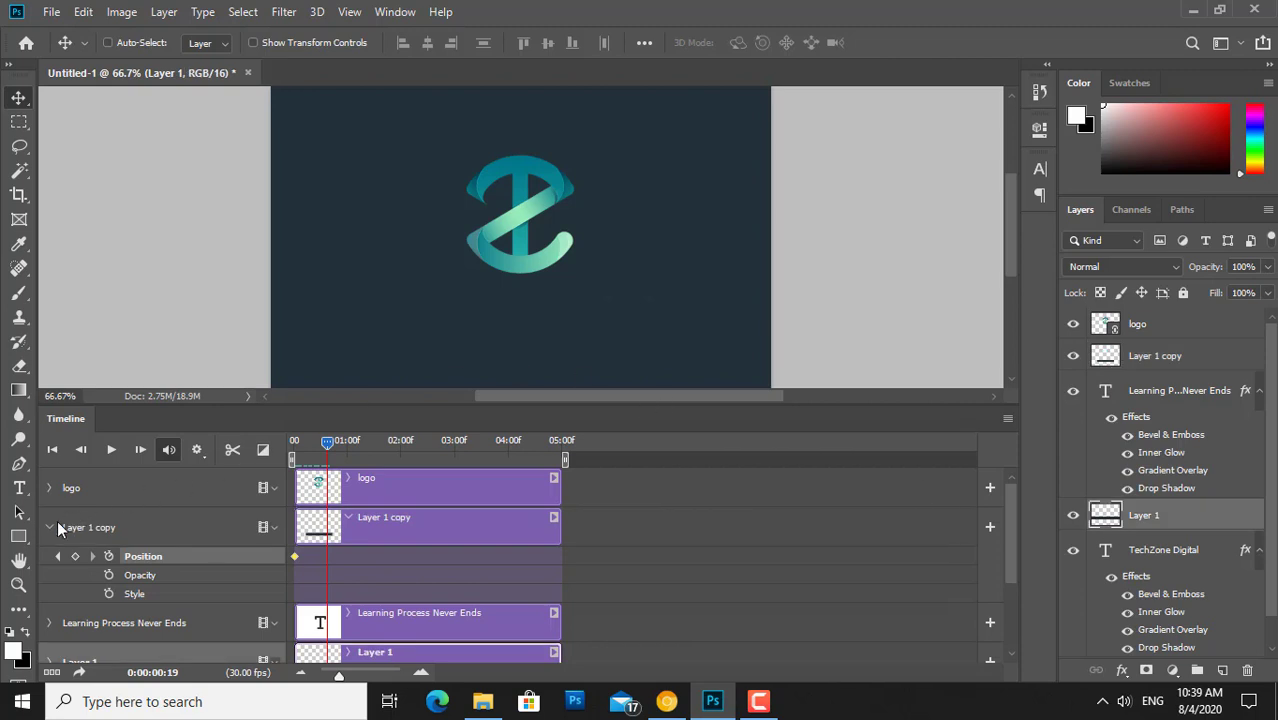
pyautogui.click(144, 523)
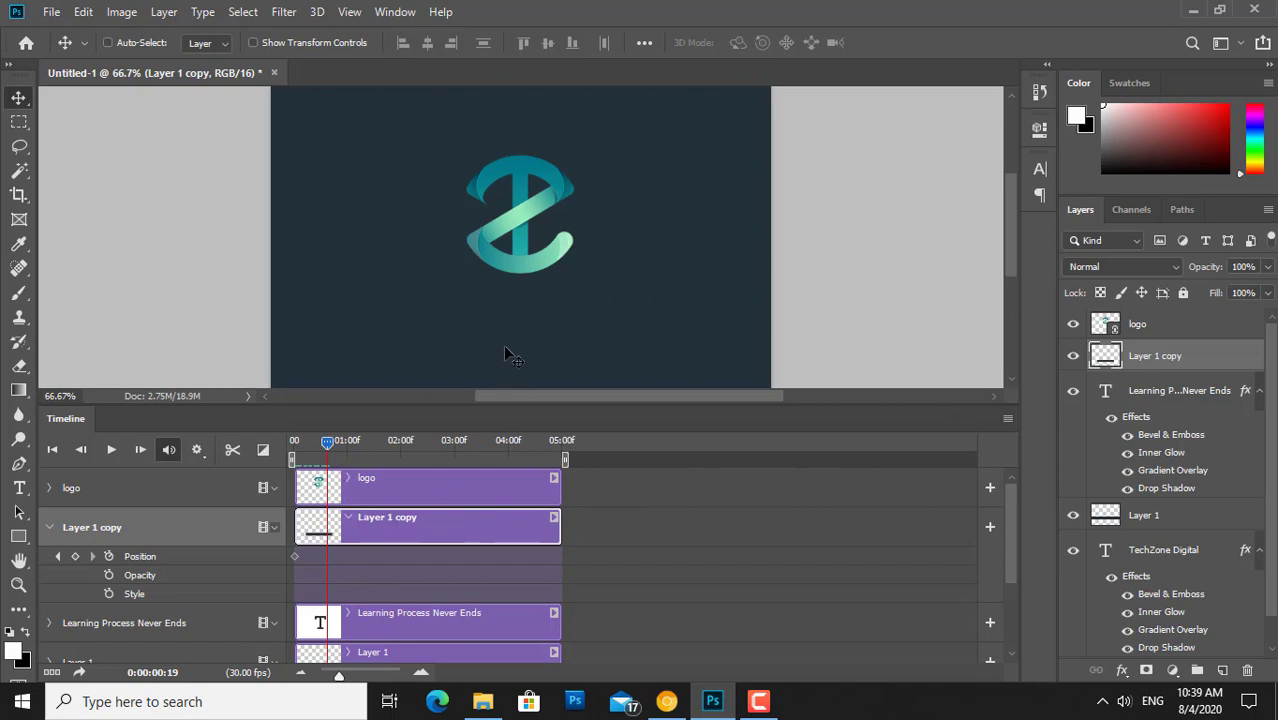
pyautogui.moveTo(480, 356); pyautogui.dragTo(572, 360)
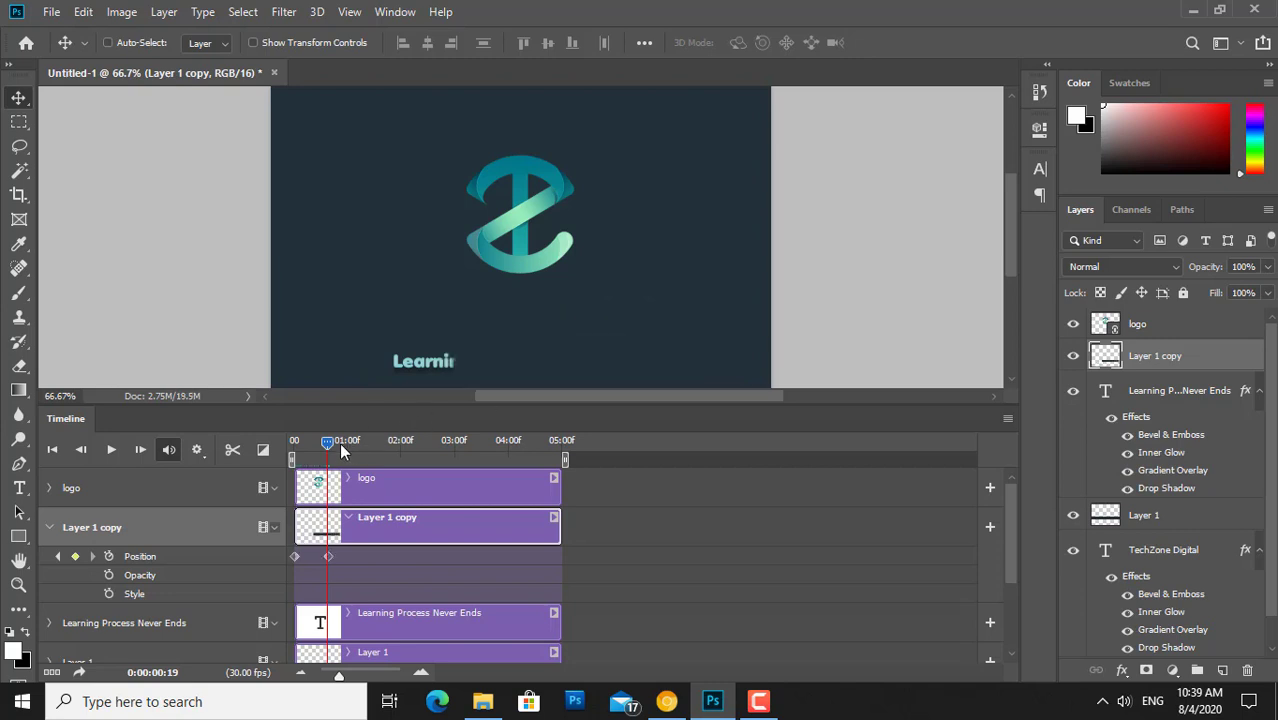
# Step: Add Layer 1 copy keyframes at 3:01 and 4:19 that reveal the whole tagline
pyautogui.moveTo(327, 441); pyautogui.dragTo(503, 448)
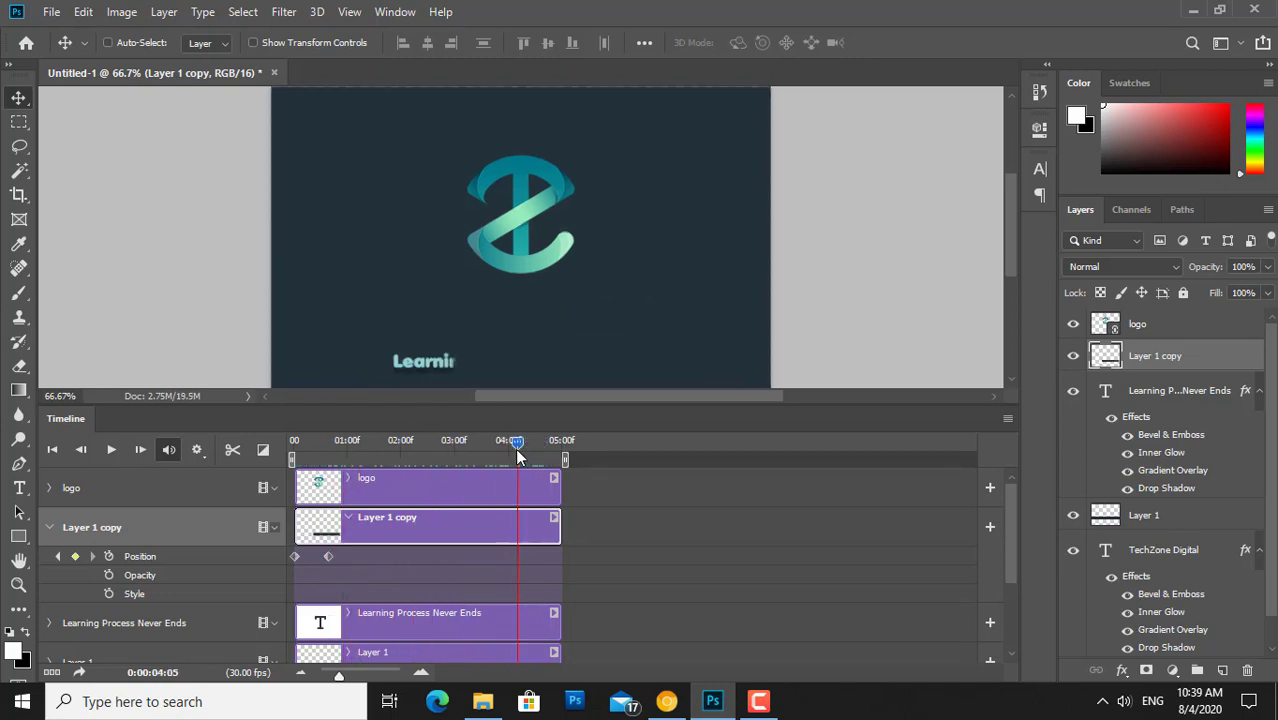
pyautogui.moveTo(503, 448)
pyautogui.mouseDown()
pyautogui.moveTo(515, 448)
pyautogui.moveTo(456, 447)
pyautogui.mouseUp()
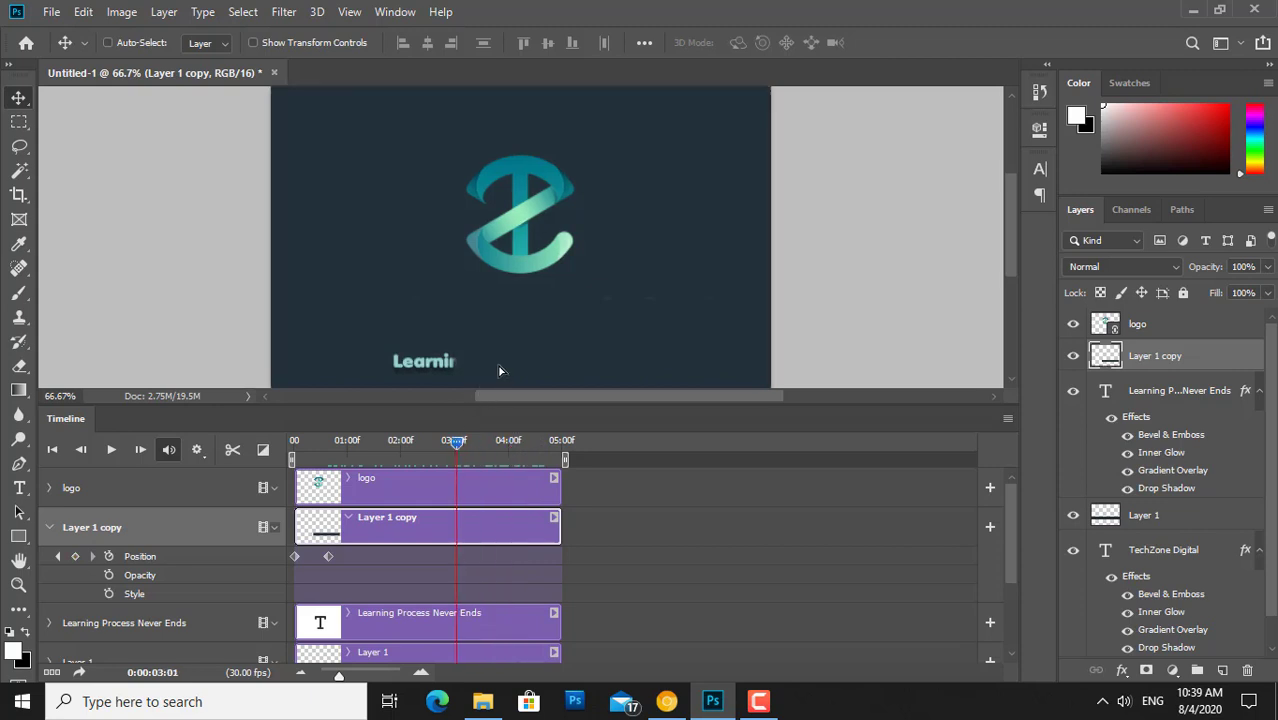
pyautogui.moveTo(502, 371)
pyautogui.mouseDown()
pyautogui.moveTo(538, 367)
pyautogui.moveTo(542, 343)
pyautogui.mouseUp()
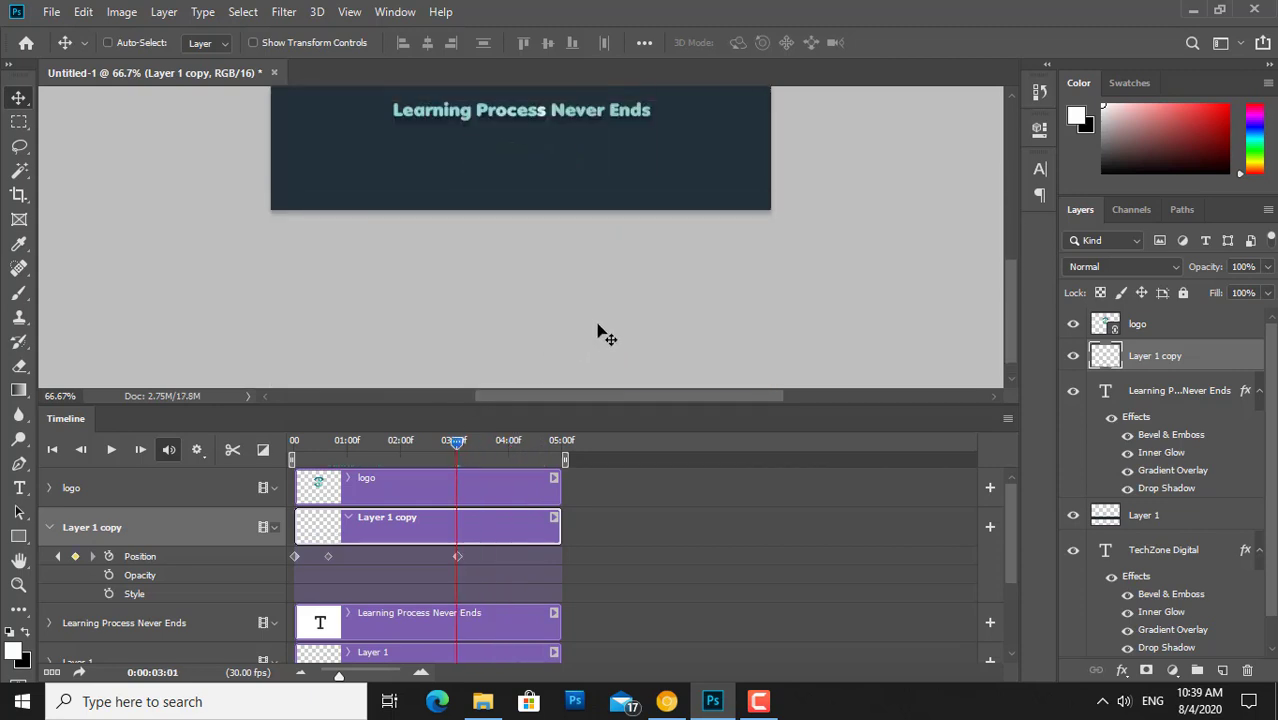
pyautogui.moveTo(1010, 318); pyautogui.dragTo(1010, 243)
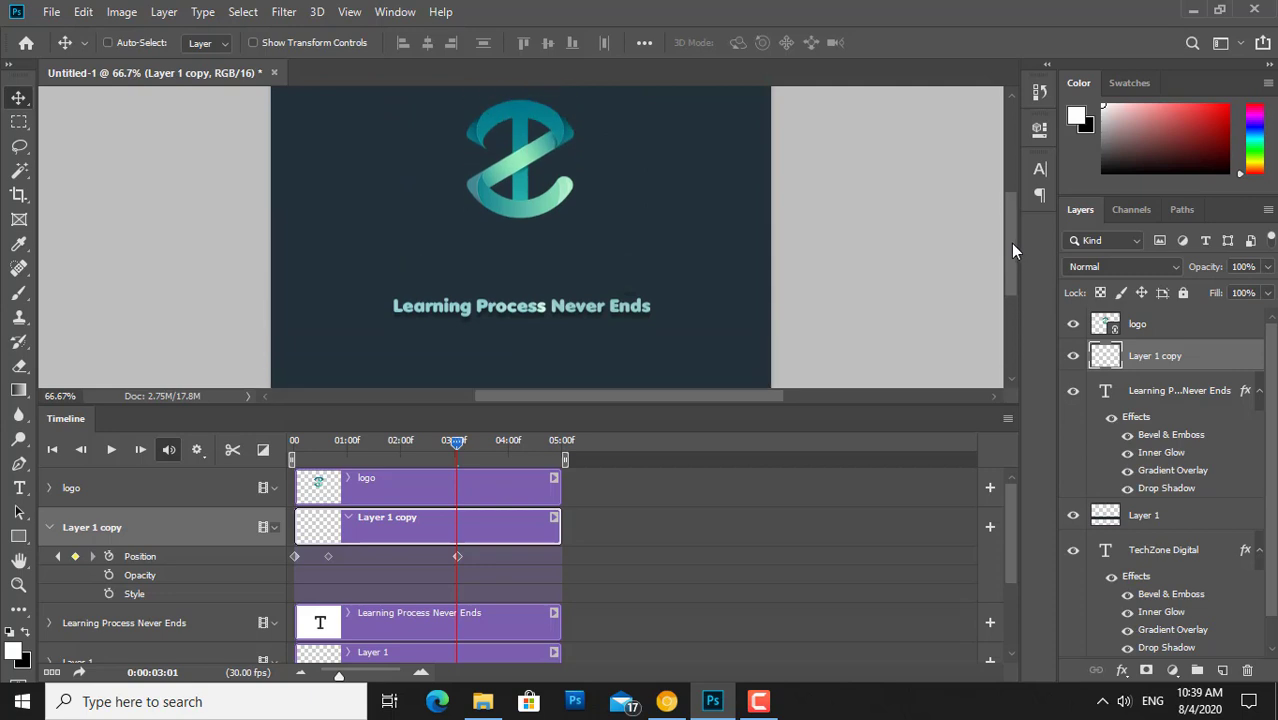
pyautogui.hotkey('ctrl', 'z')
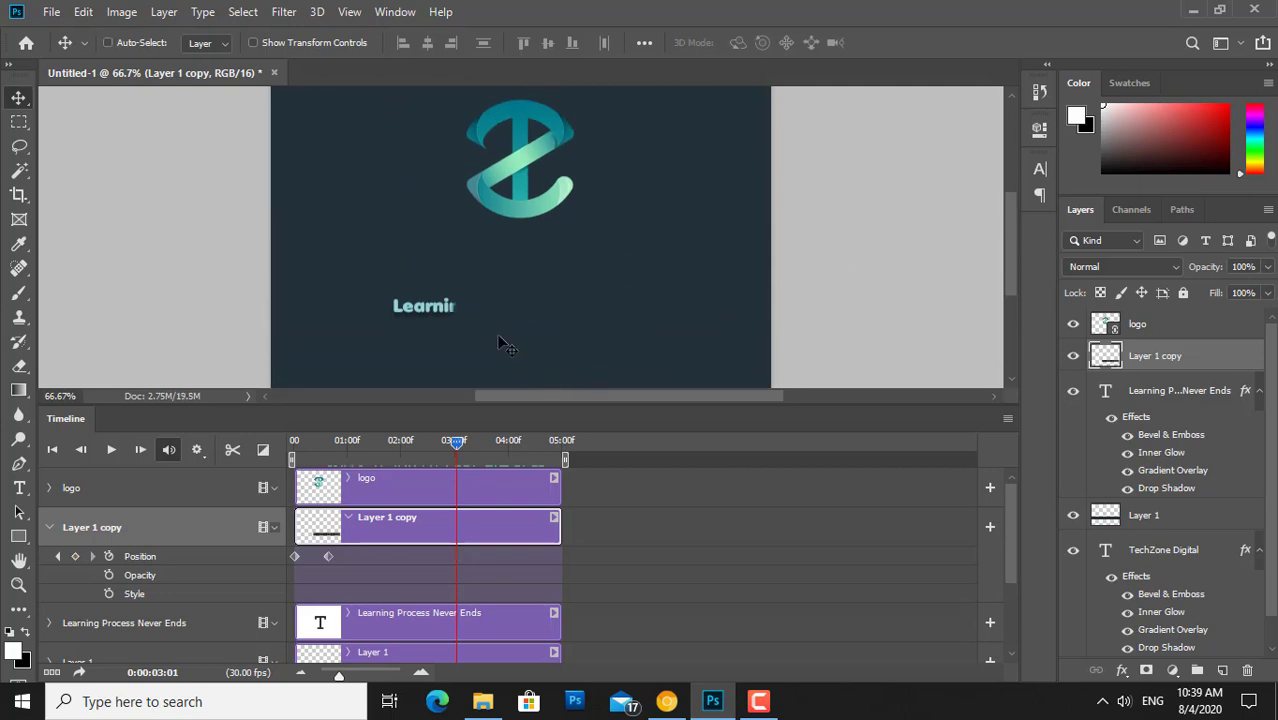
pyautogui.moveTo(497, 313); pyautogui.dragTo(622, 318)
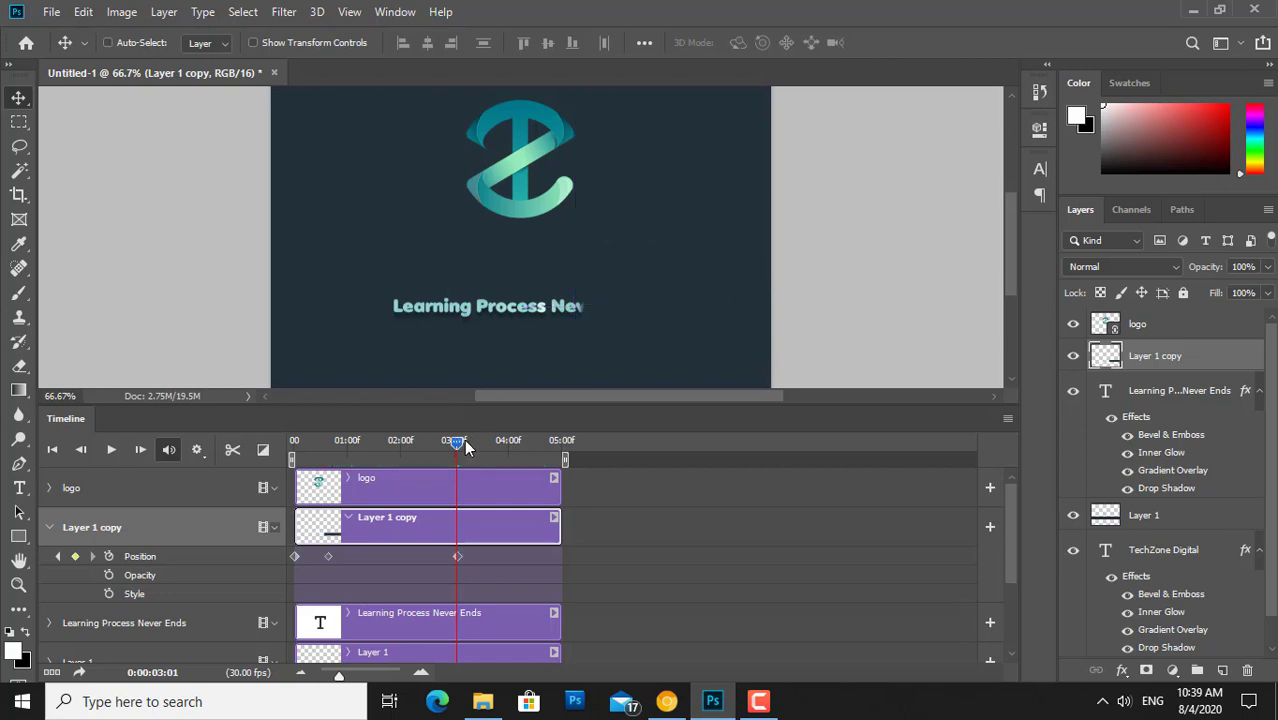
pyautogui.moveTo(466, 447); pyautogui.dragTo(542, 441)
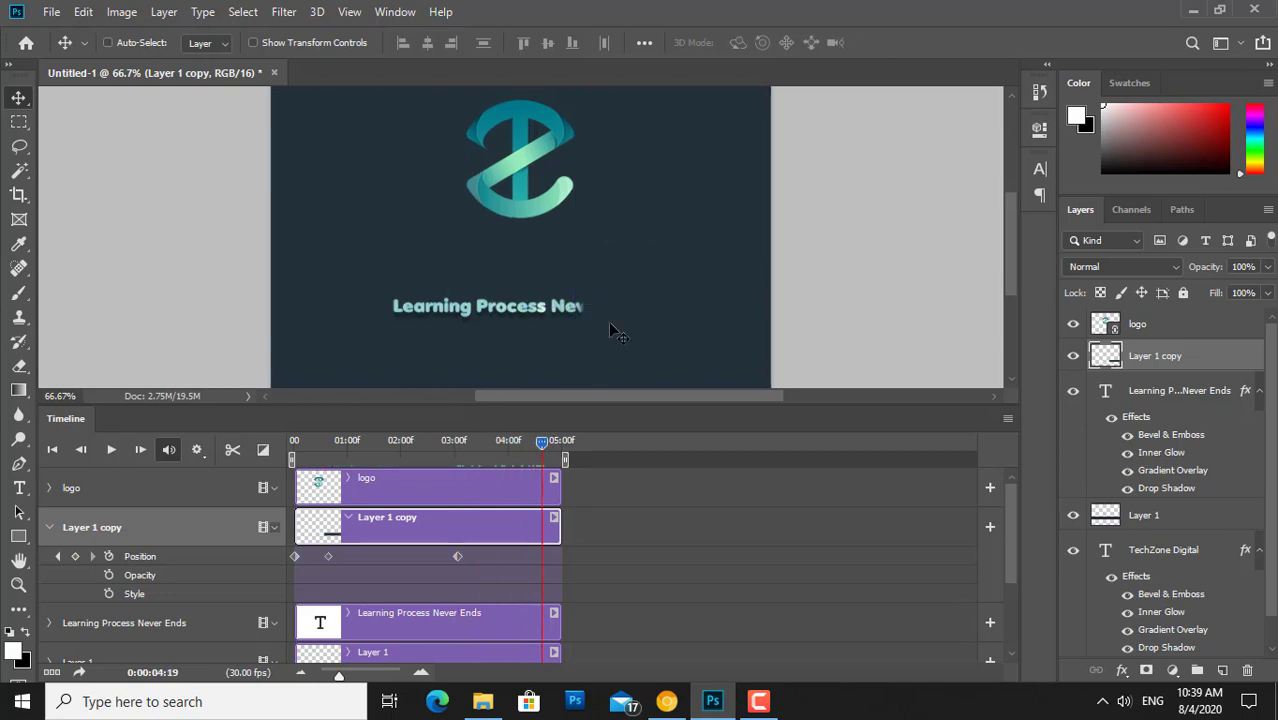
pyautogui.moveTo(630, 317); pyautogui.dragTo(752, 318)
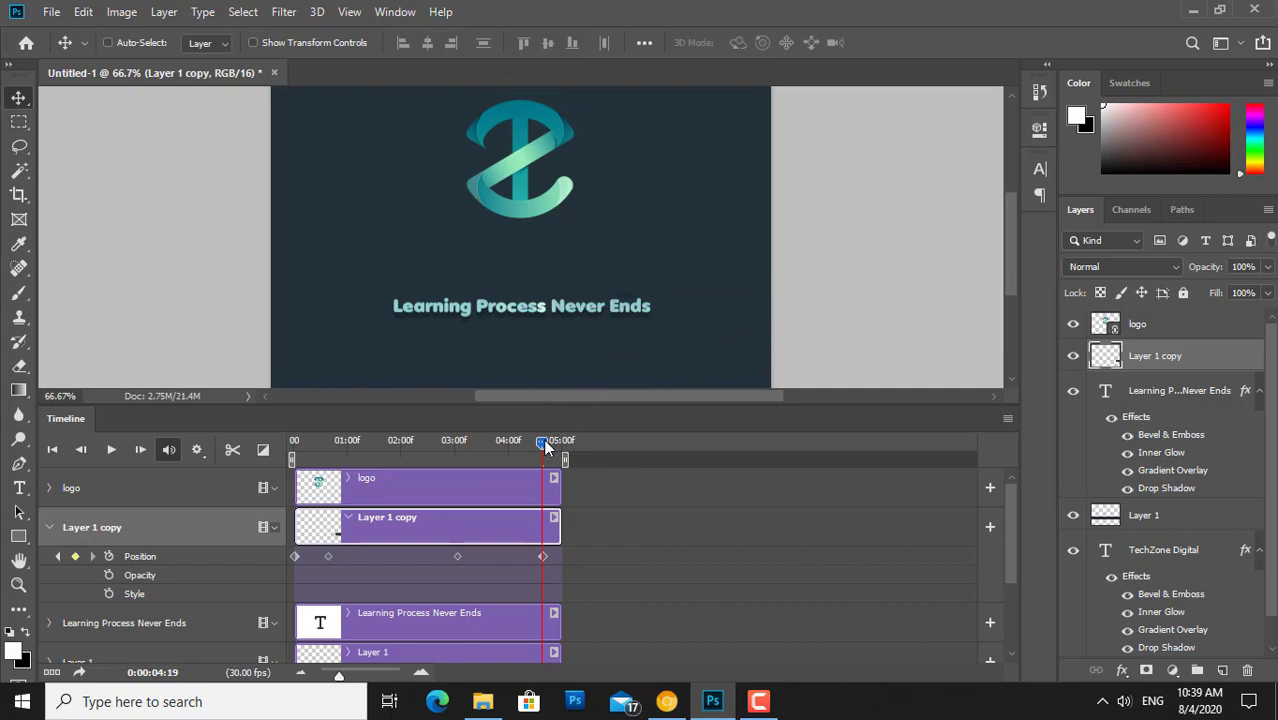
# Step: Preview the tagline reveal and rewind the playhead to the start
pyautogui.moveTo(543, 441); pyautogui.dragTo(294, 457)
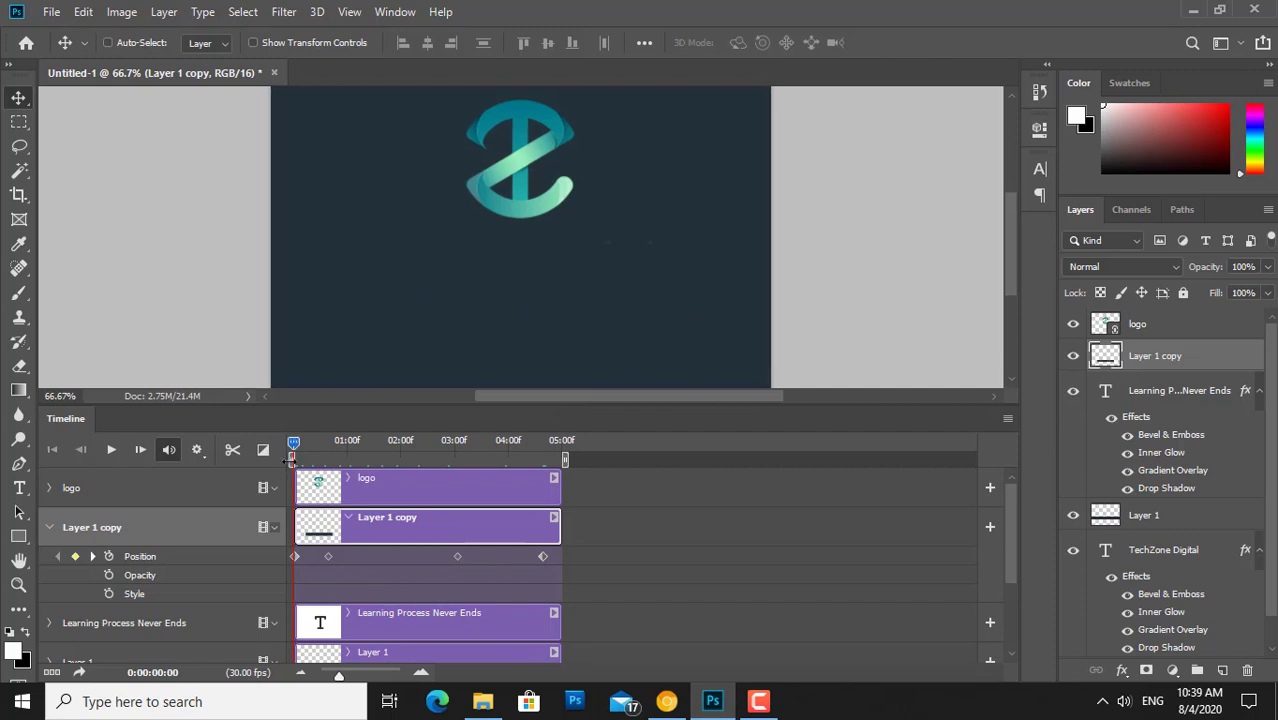
pyautogui.click(111, 450)
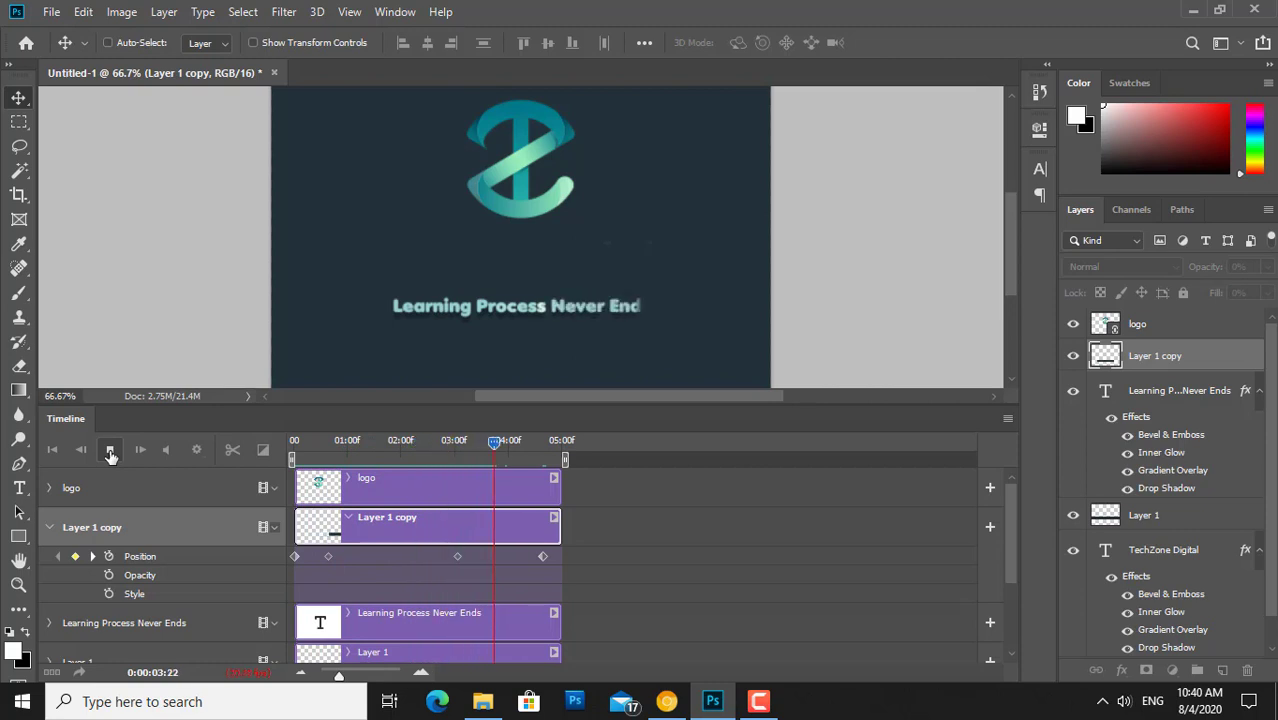
pyautogui.click(111, 452)
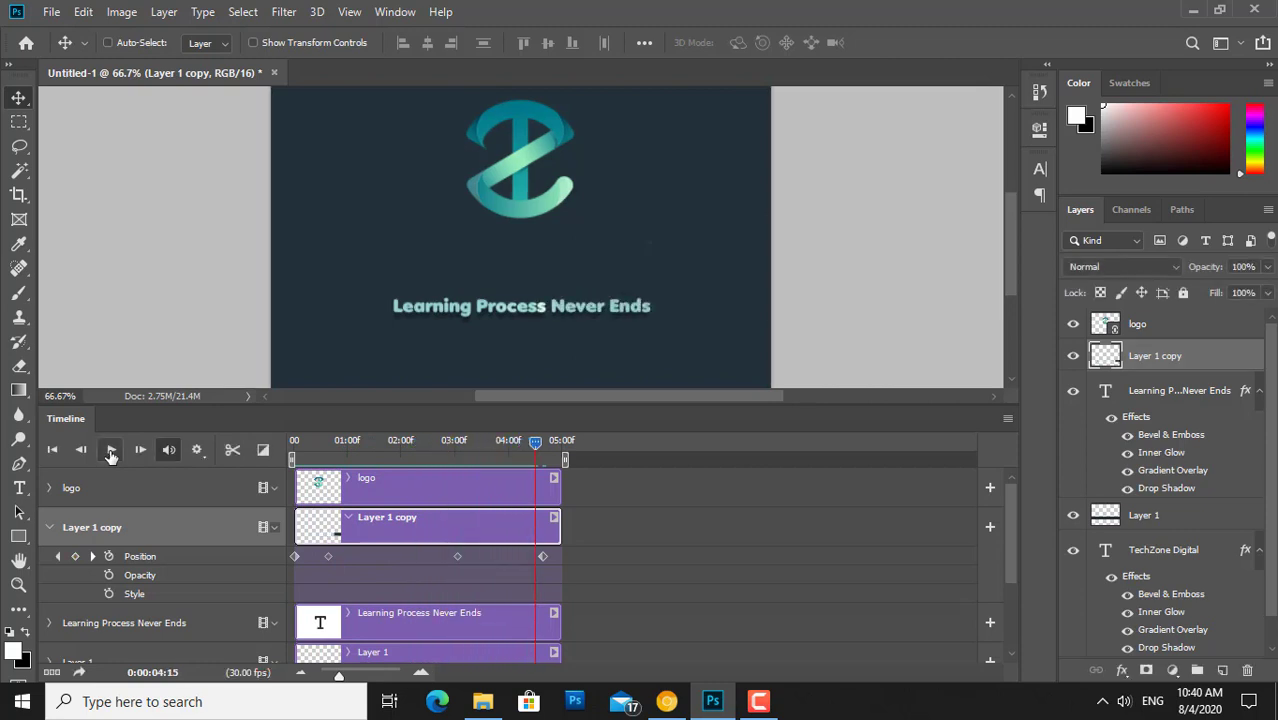
pyautogui.moveTo(513, 442); pyautogui.dragTo(325, 447)
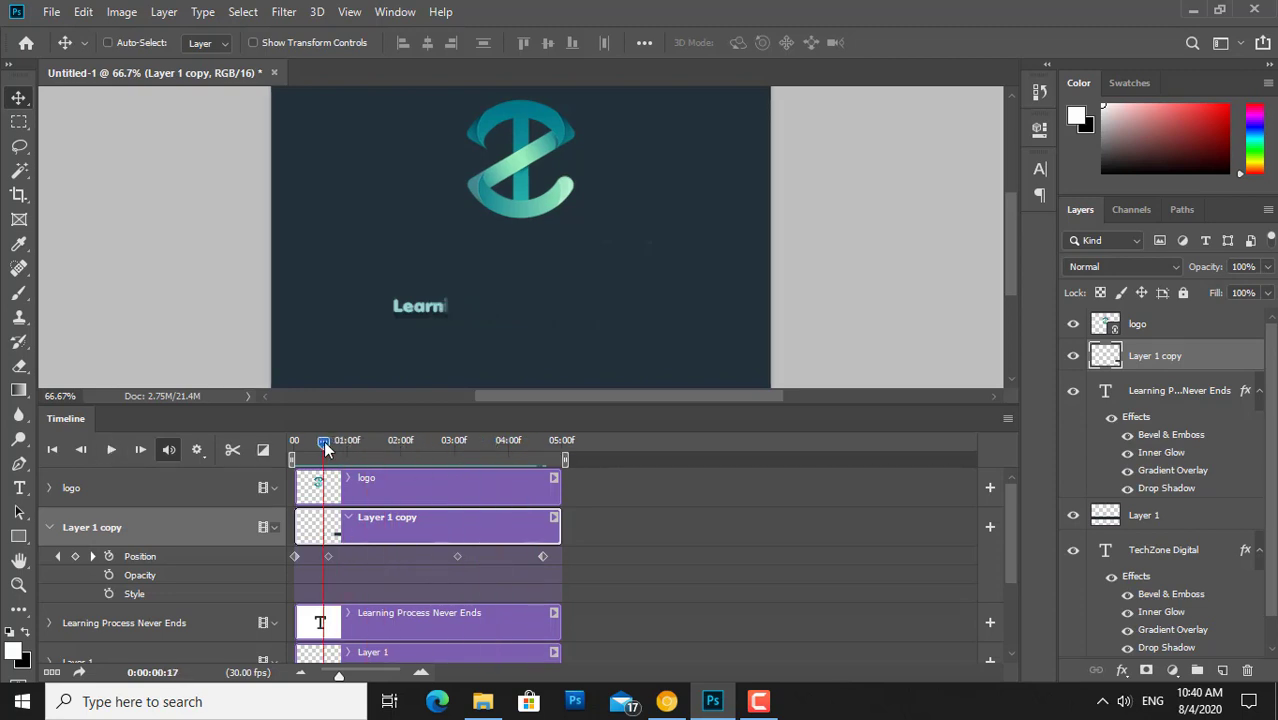
pyautogui.moveTo(325, 447); pyautogui.dragTo(296, 445)
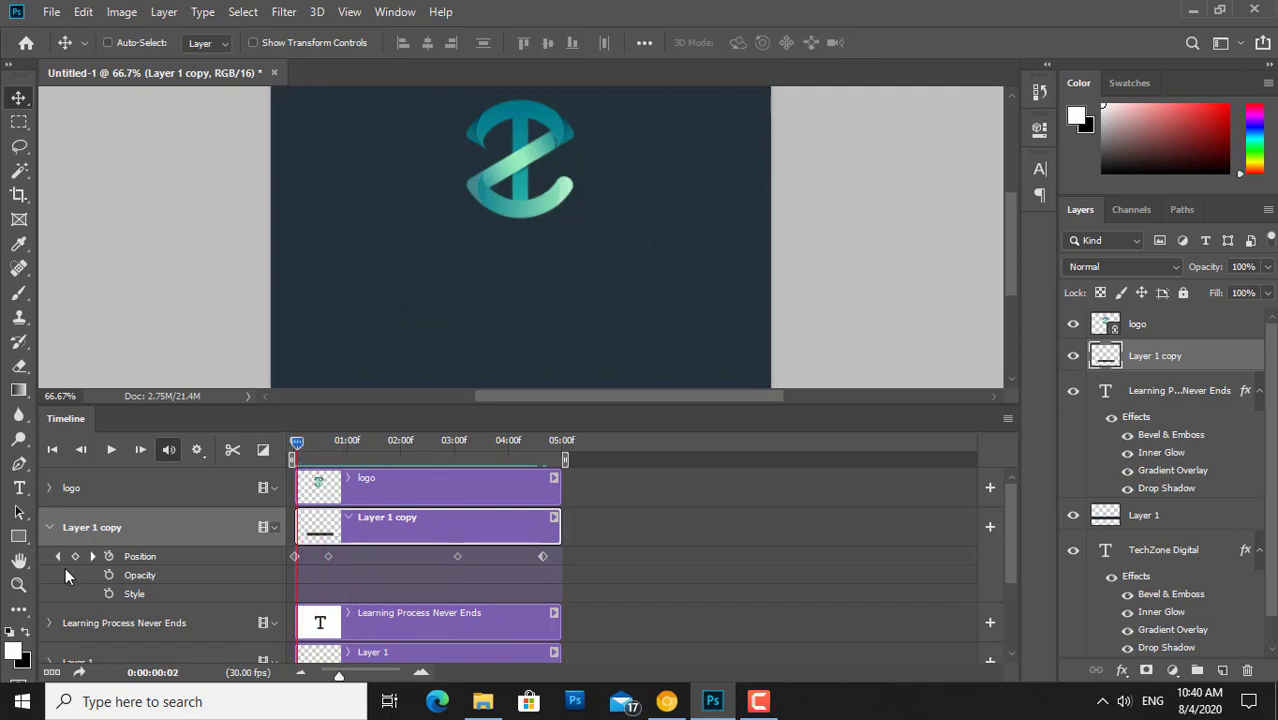
# Step: Switch to Layer 1 and slide its mask left near the end to uncover the title
pyautogui.click(48, 527)
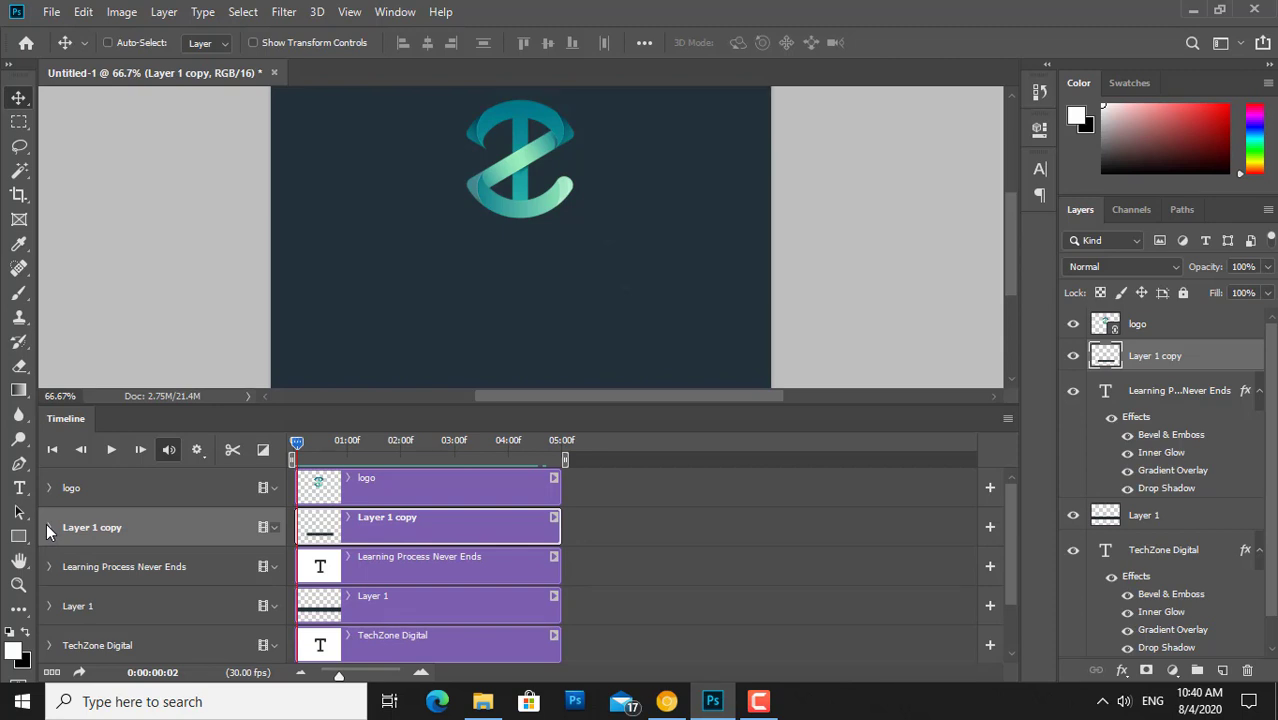
pyautogui.click(63, 600)
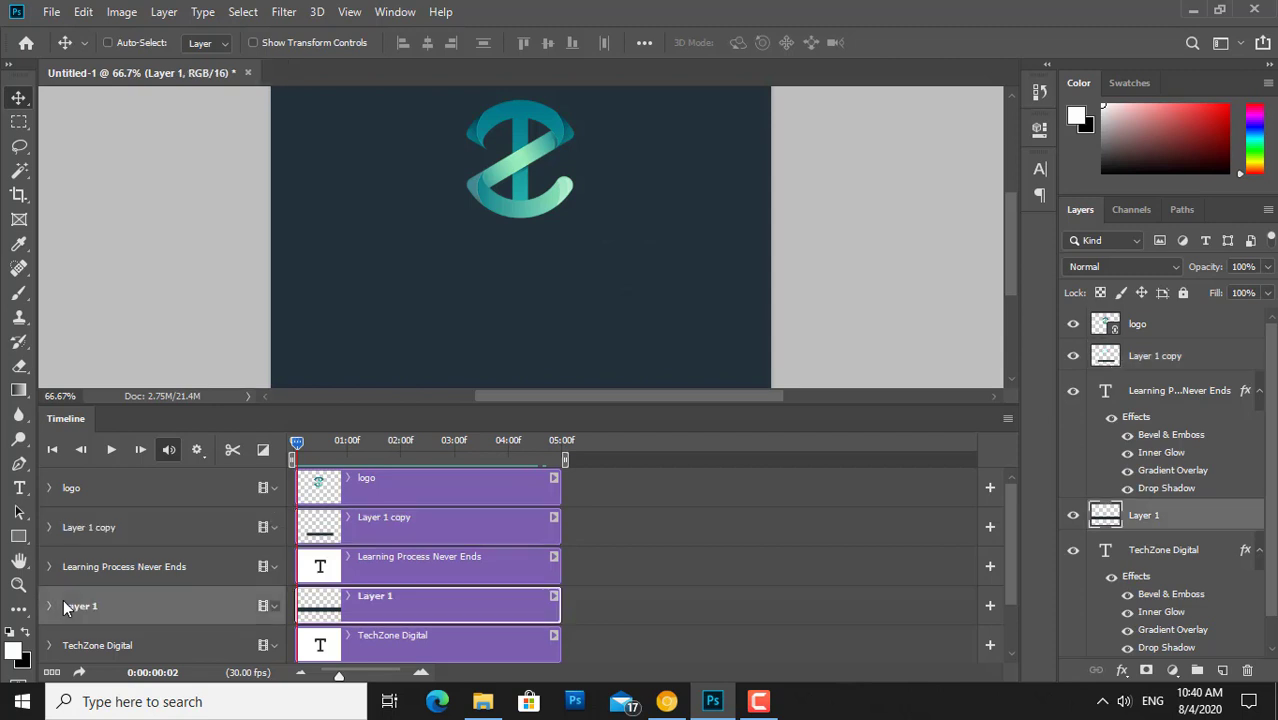
pyautogui.click(49, 605)
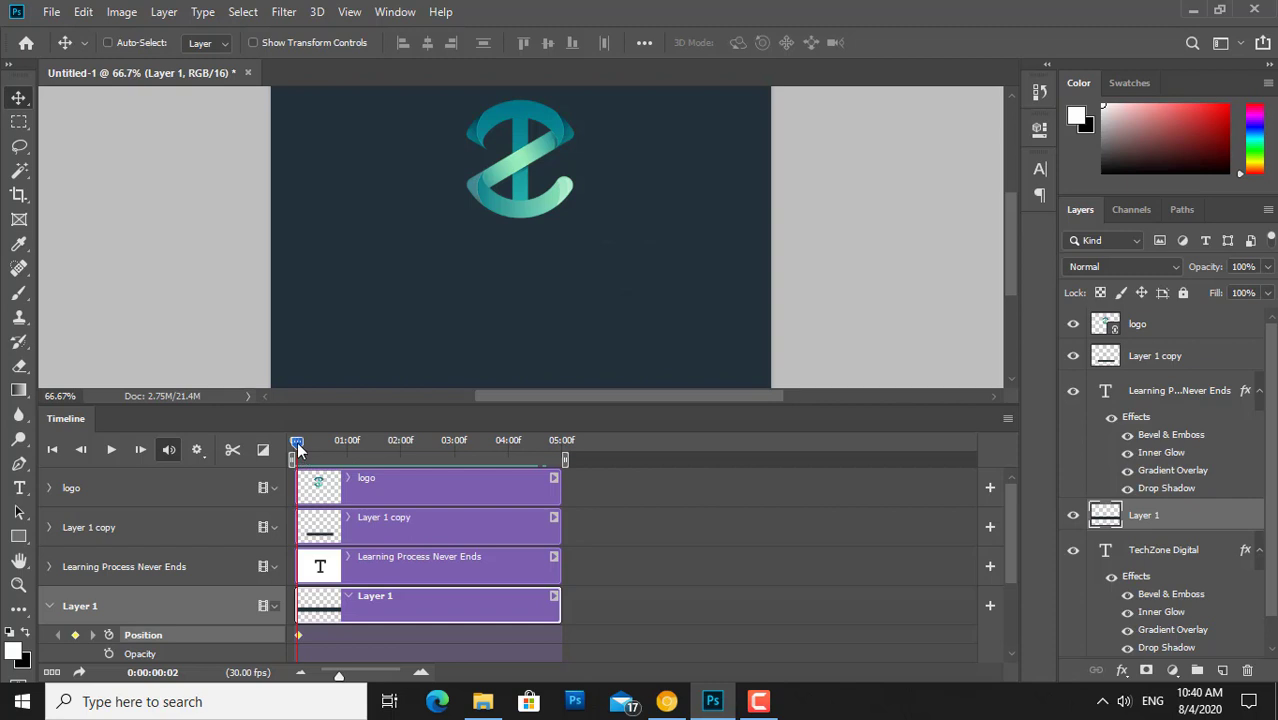
pyautogui.moveTo(297, 441); pyautogui.dragTo(532, 441)
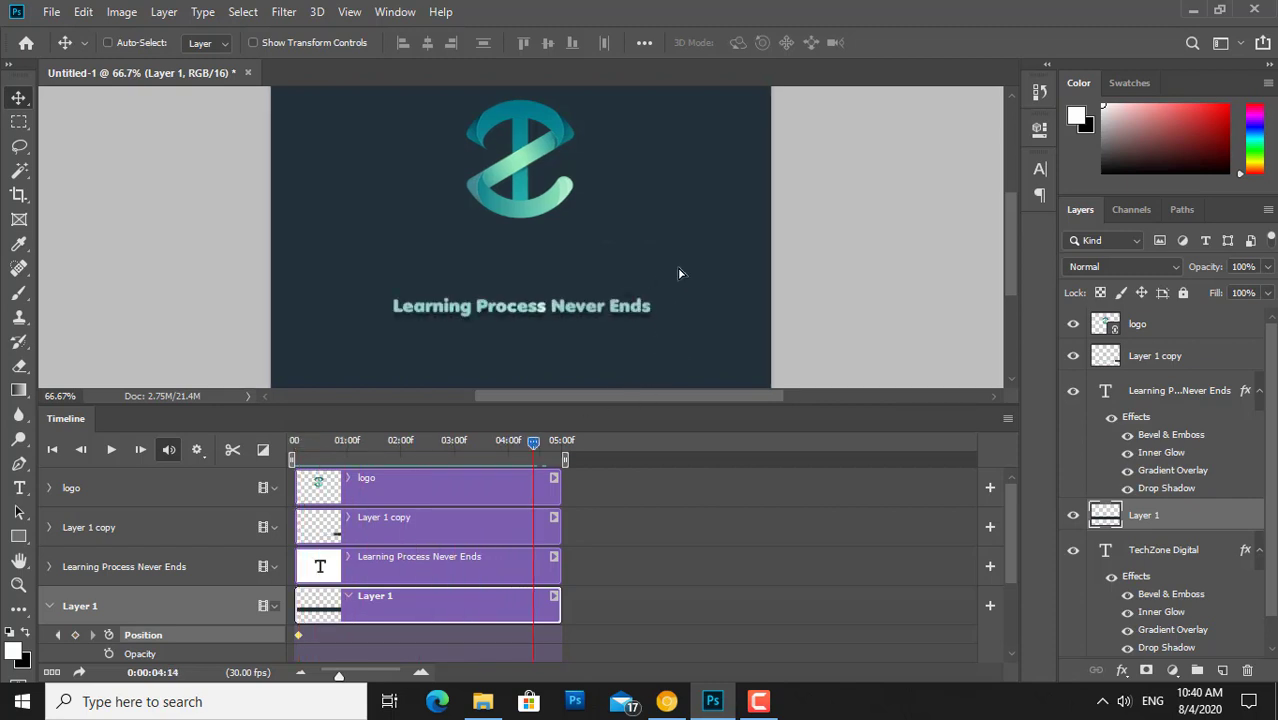
pyautogui.moveTo(677, 267); pyautogui.dragTo(598, 271)
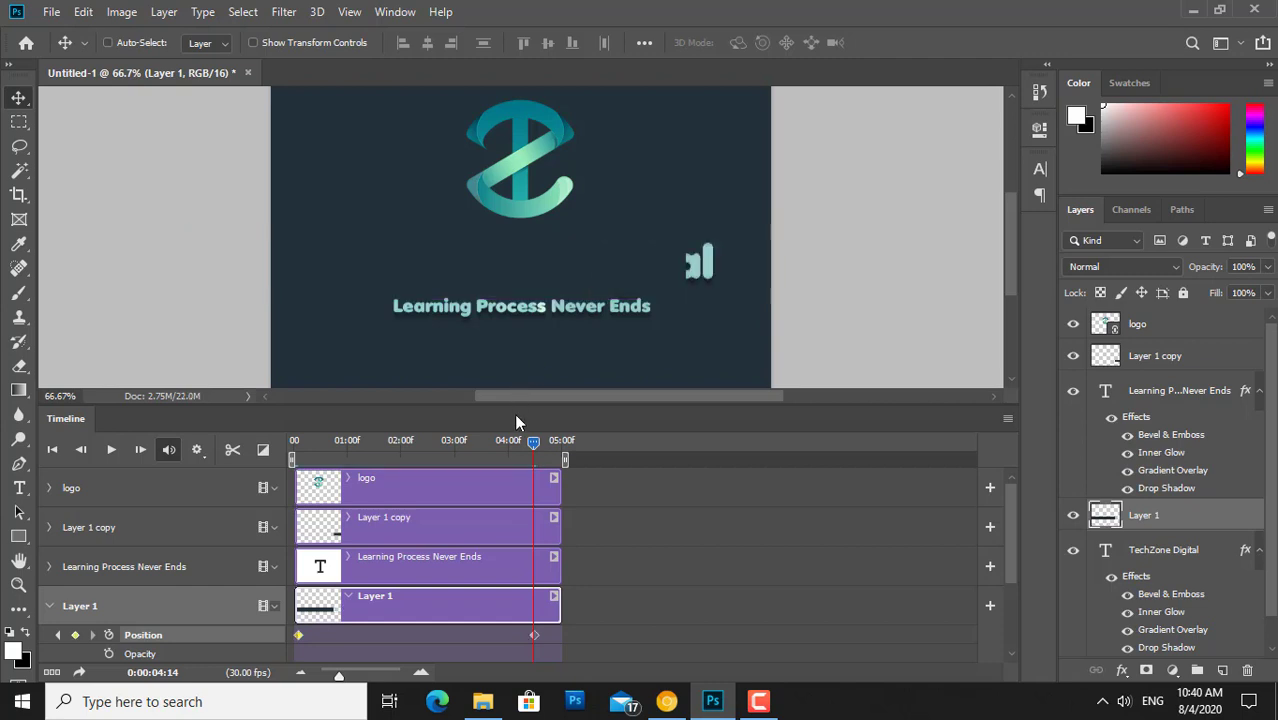
# Step: Add Layer 1 mask positions at about 3:09, 1:17 and 0:00 to reveal the title
pyautogui.moveTo(533, 447); pyautogui.dragTo(474, 445)
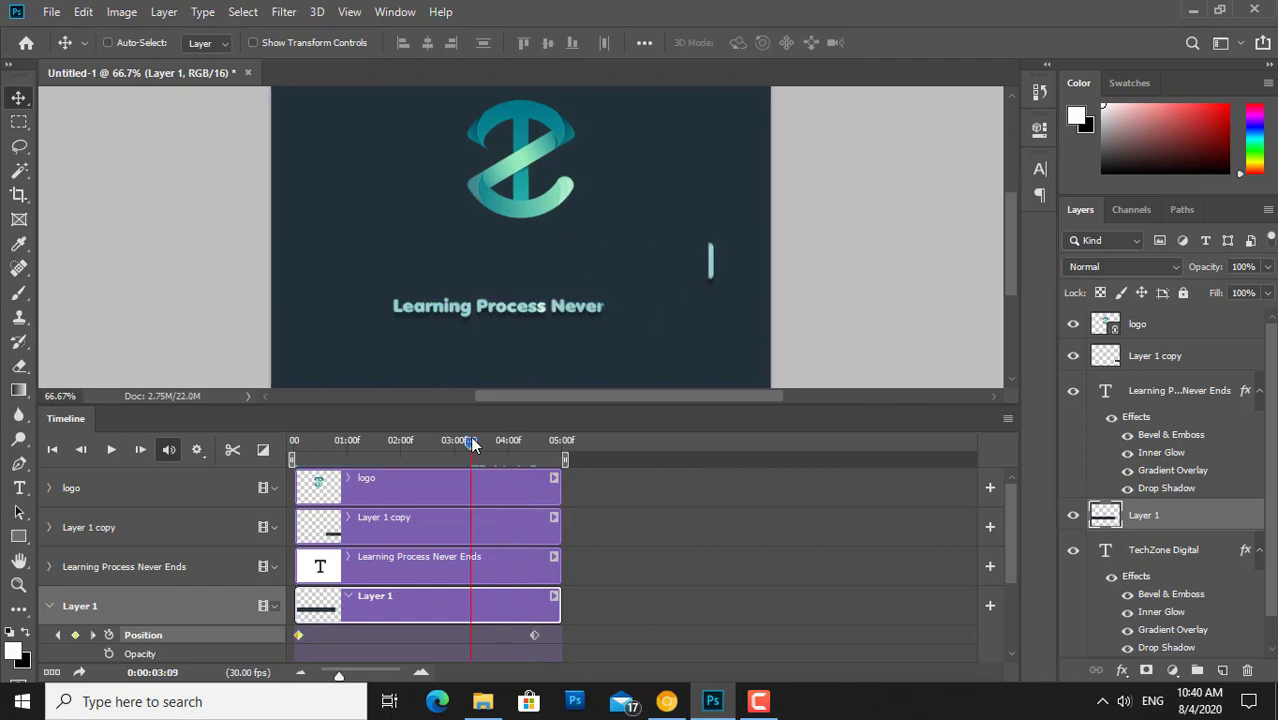
pyautogui.moveTo(680, 272); pyautogui.dragTo(508, 273)
pyautogui.moveTo(473, 448); pyautogui.dragTo(378, 446)
pyautogui.moveTo(591, 283); pyautogui.dragTo(441, 283)
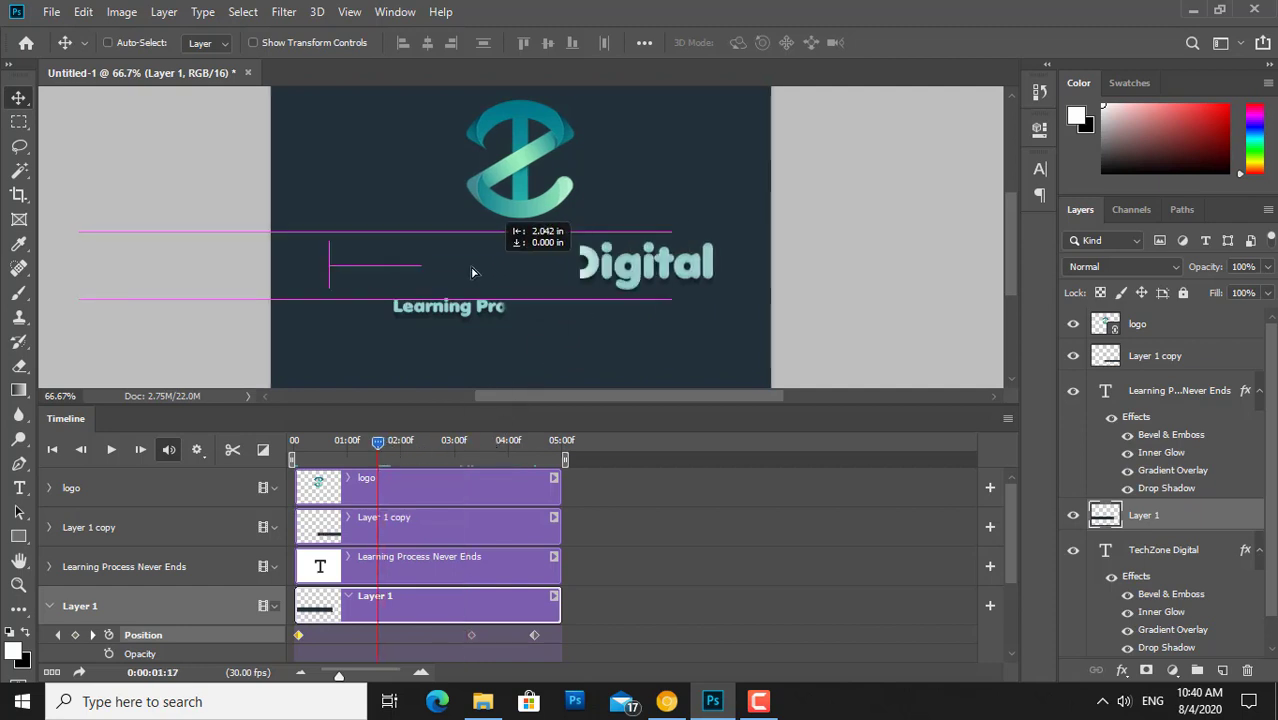
pyautogui.moveTo(377, 441); pyautogui.dragTo(294, 441)
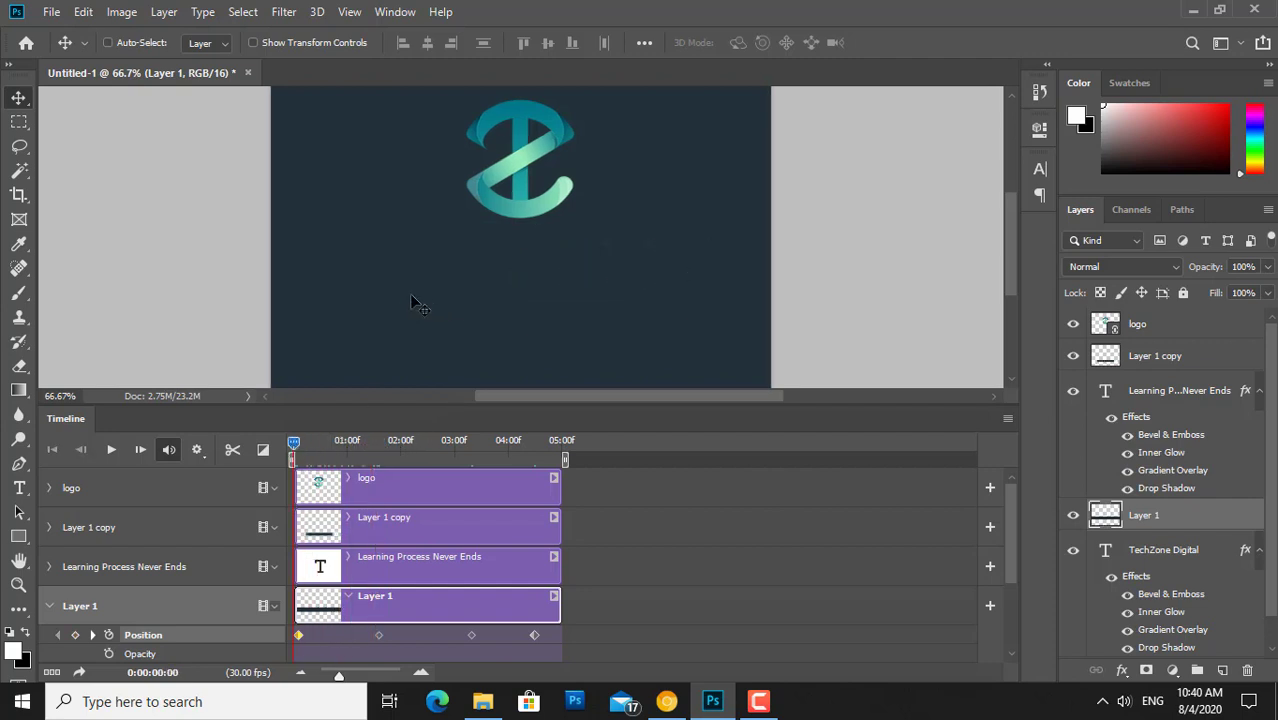
pyautogui.moveTo(413, 302)
pyautogui.mouseDown()
pyautogui.moveTo(300, 271)
pyautogui.moveTo(185, 300)
pyautogui.mouseUp()
pyautogui.moveTo(365, 282); pyautogui.dragTo(158, 286)
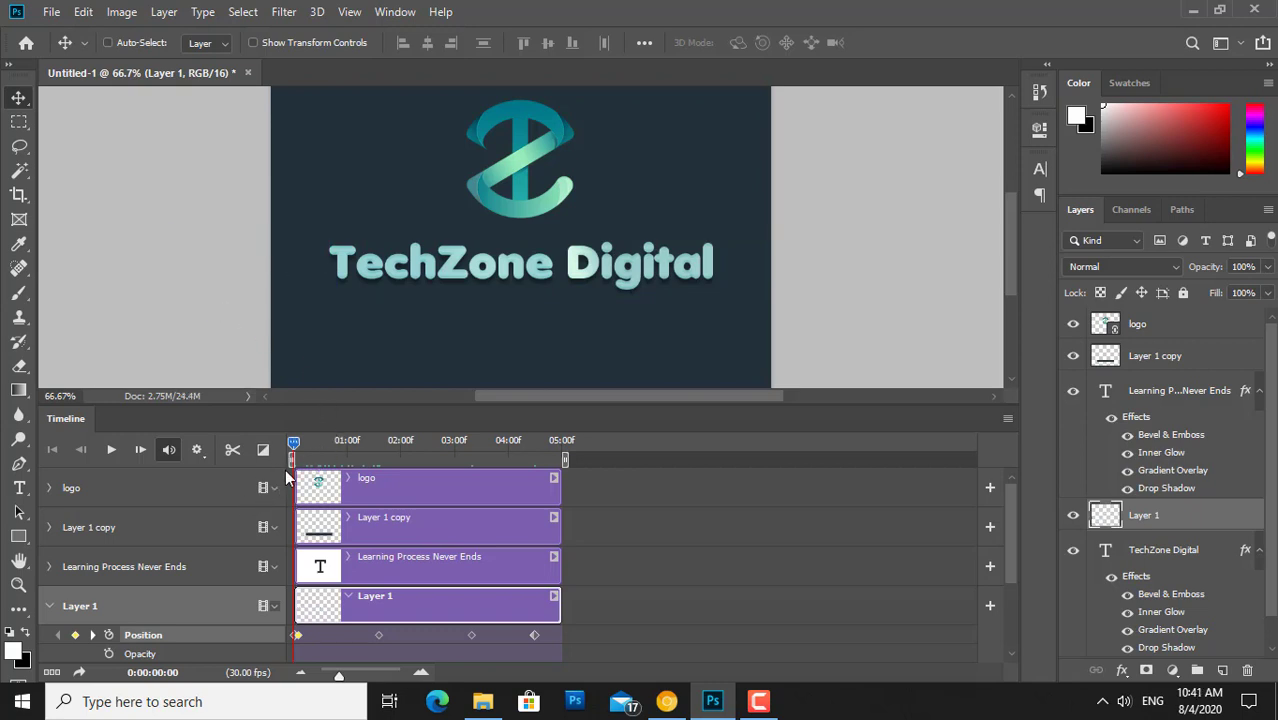
# Step: Delete Layer 1's three later Position keyframes and hide the title again at 0:00
pyautogui.moveTo(293, 442)
pyautogui.mouseDown()
pyautogui.moveTo(566, 441)
pyautogui.moveTo(293, 447)
pyautogui.mouseUp()
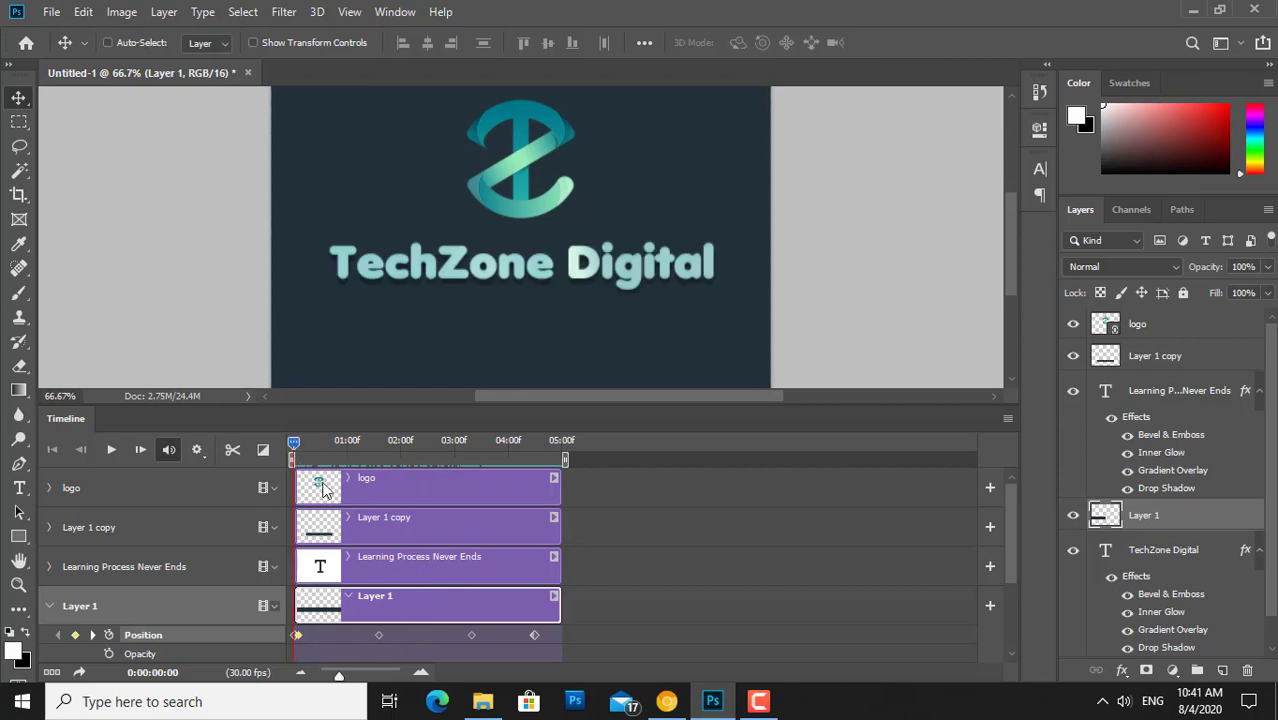
pyautogui.rightClick(379, 634)
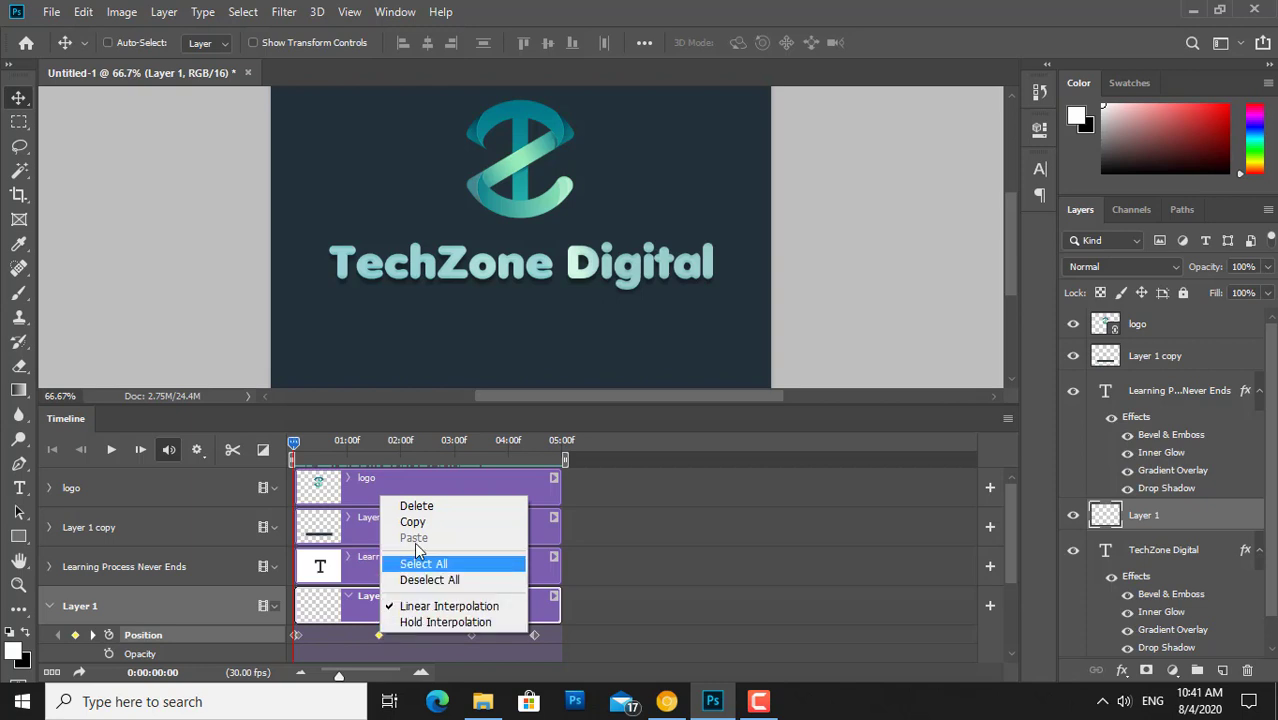
pyautogui.click(416, 506)
pyautogui.rightClick(472, 634)
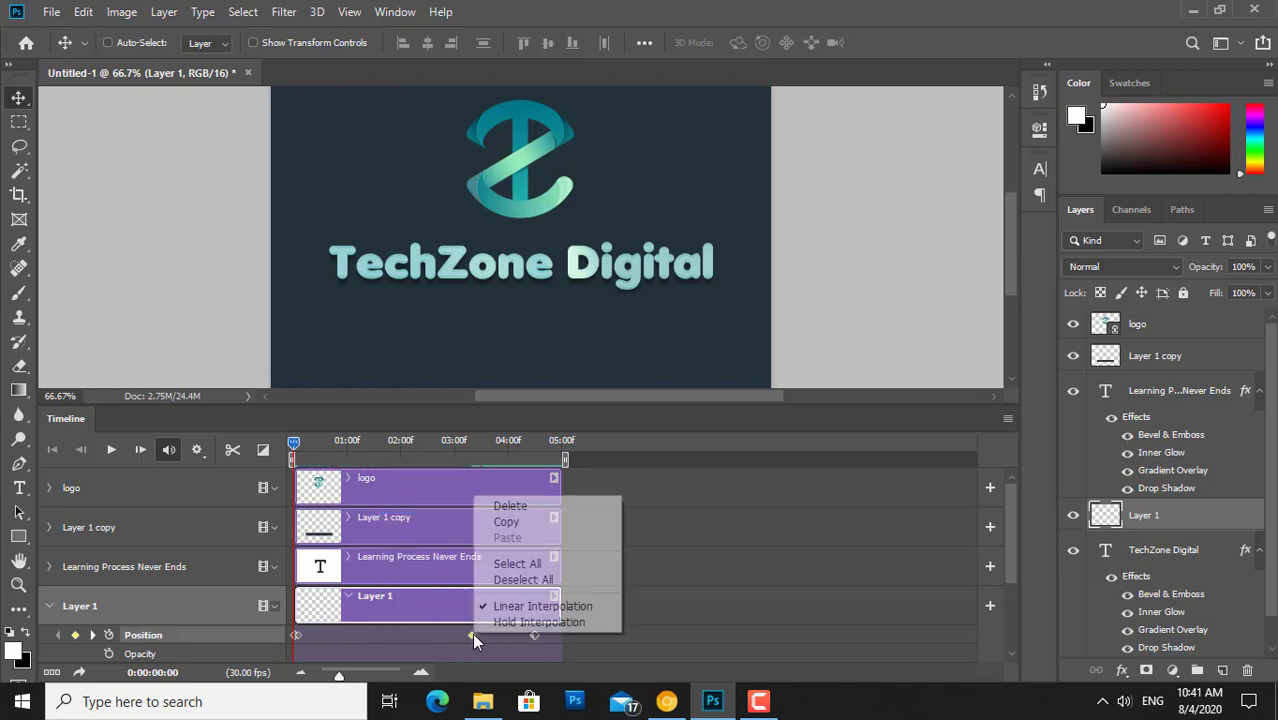
pyautogui.click(513, 522)
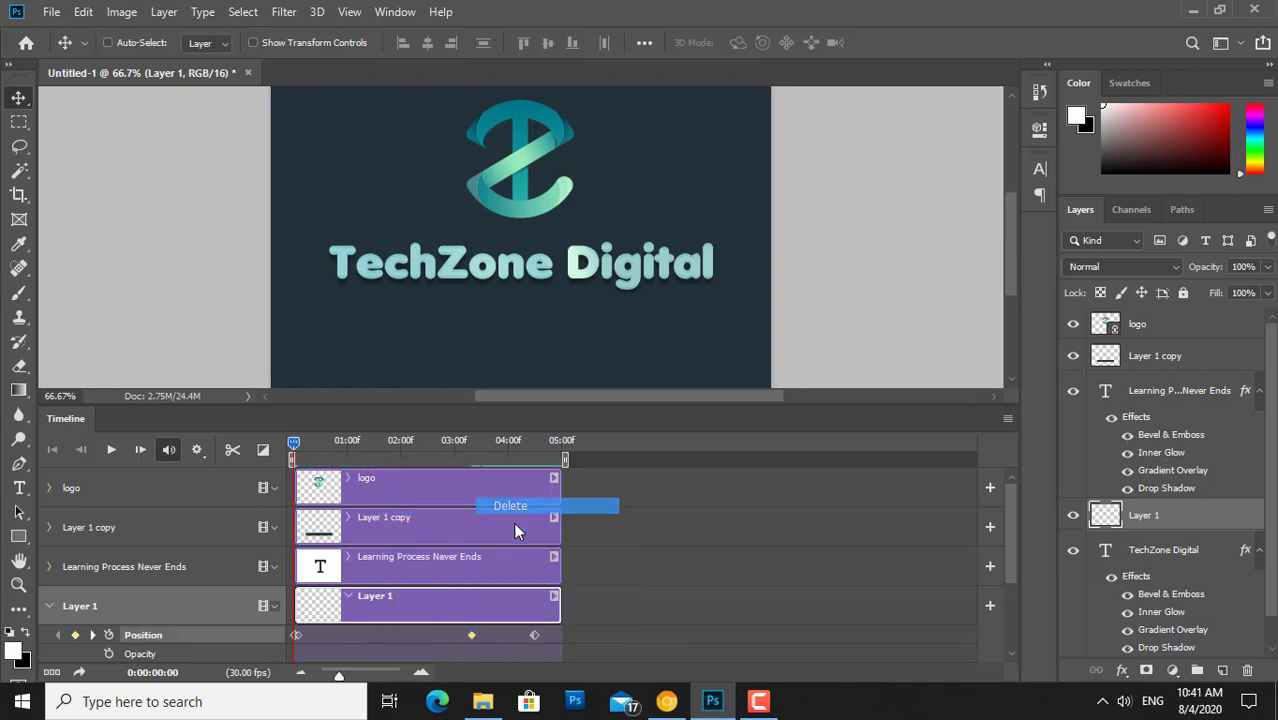
pyautogui.rightClick(534, 632)
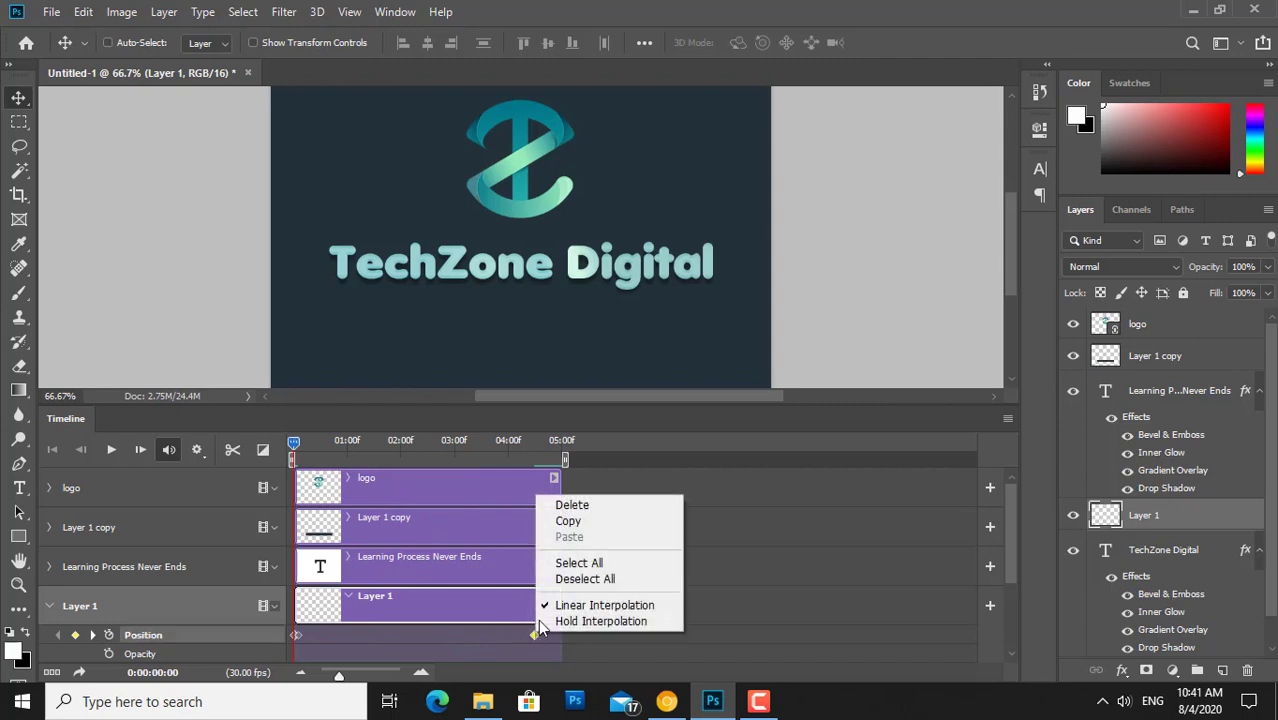
pyautogui.click(571, 506)
pyautogui.click(301, 632)
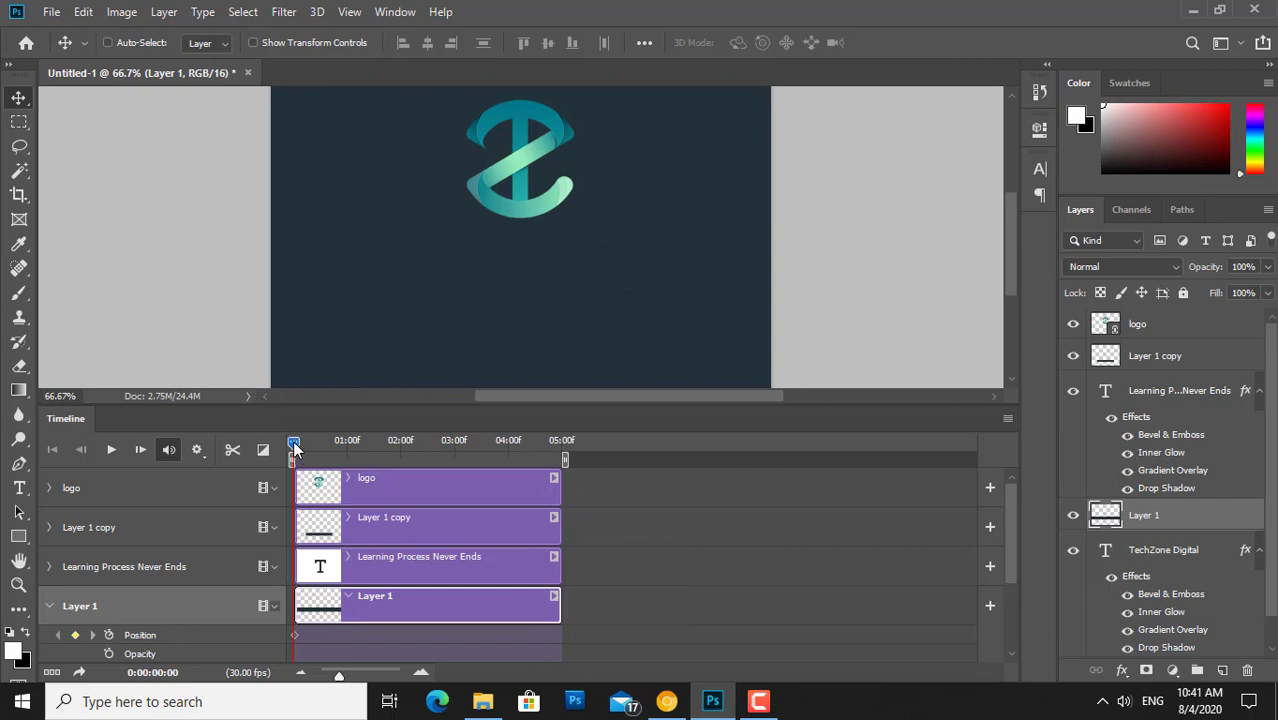
# Step: Slide the mask to reveal more of TechZone at about 1:04, 2:09 and 3:20
pyautogui.moveTo(293, 447)
pyautogui.mouseDown()
pyautogui.moveTo(371, 444)
pyautogui.moveTo(356, 453)
pyautogui.mouseUp()
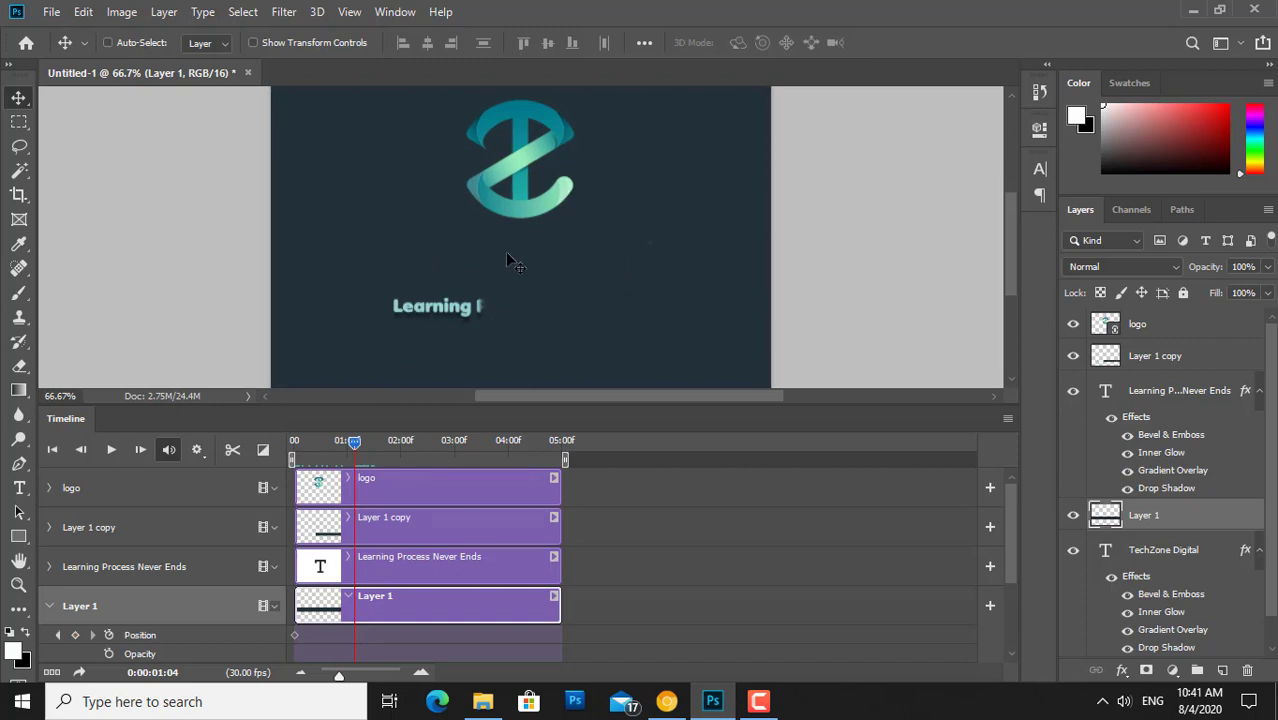
pyautogui.moveTo(401, 252); pyautogui.dragTo(513, 250)
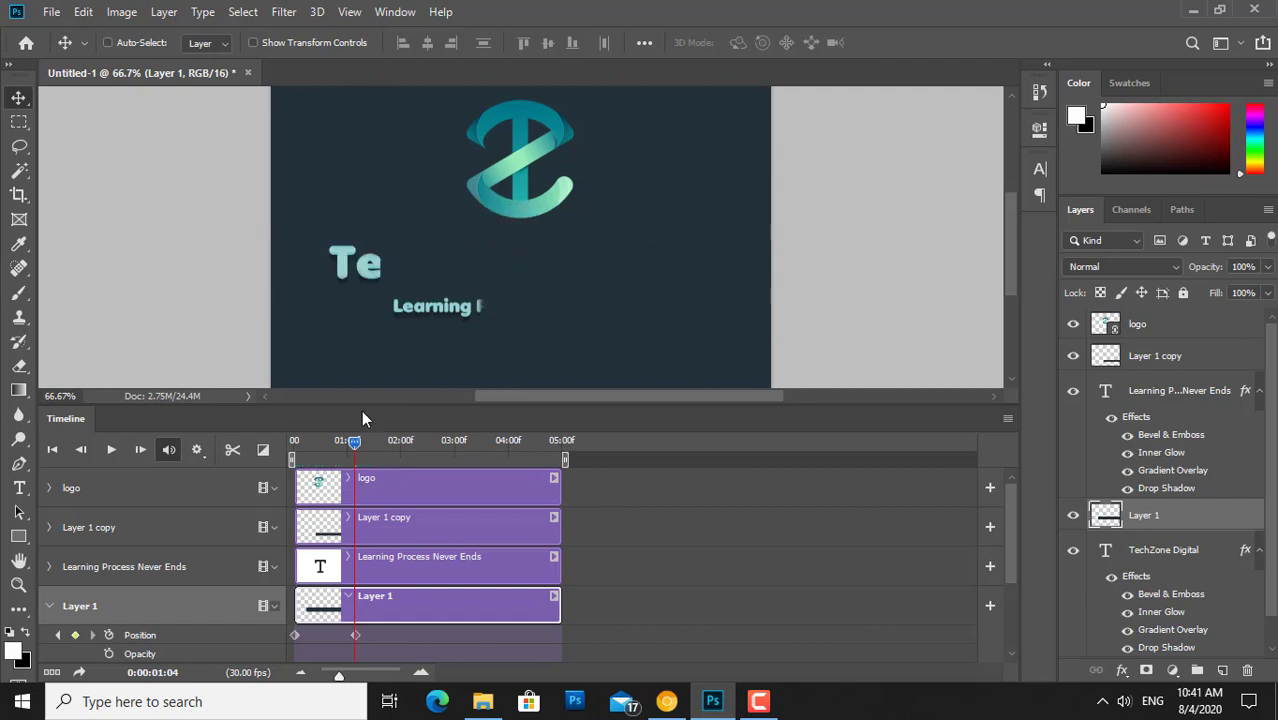
pyautogui.moveTo(354, 442); pyautogui.dragTo(416, 440)
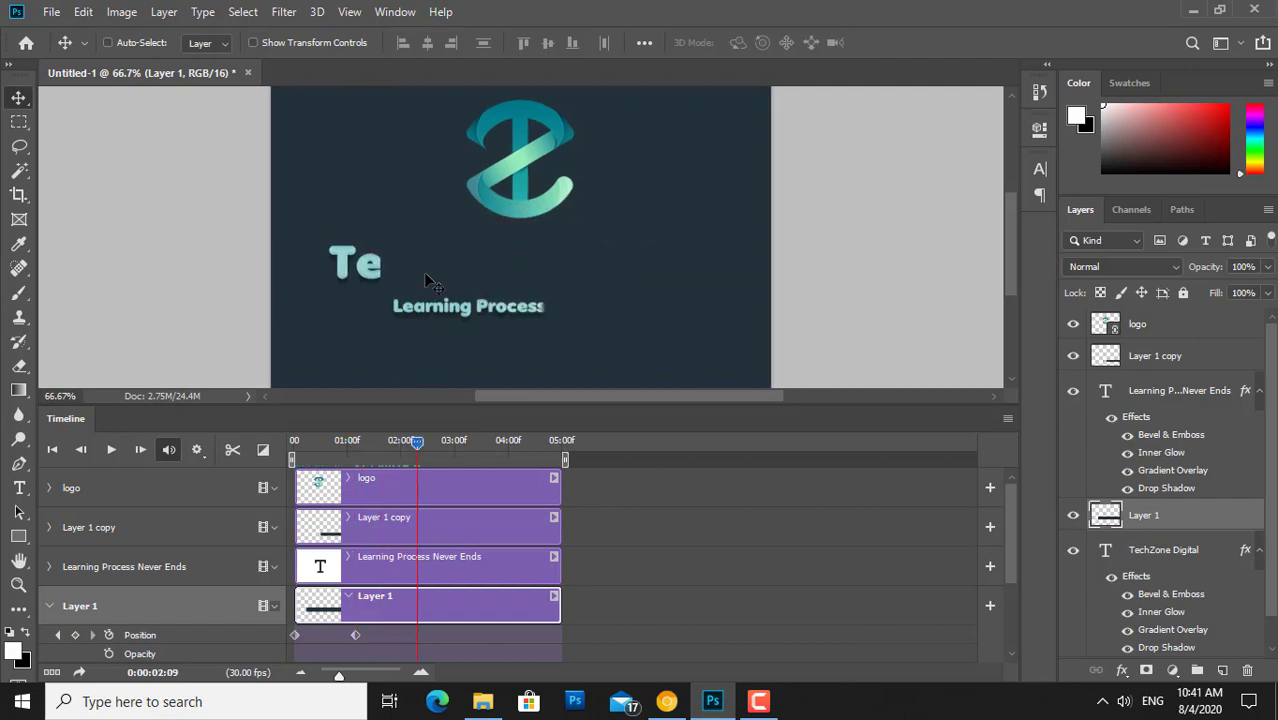
pyautogui.moveTo(422, 280); pyautogui.dragTo(565, 277)
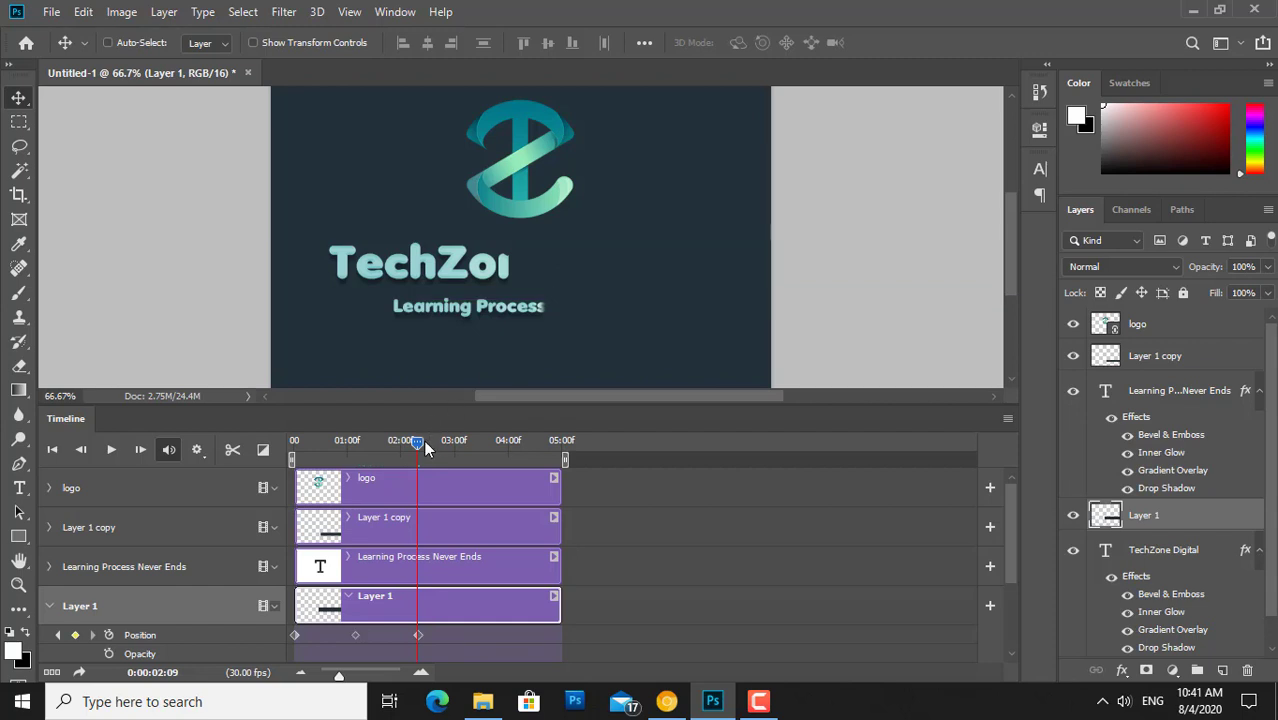
pyautogui.moveTo(418, 441)
pyautogui.mouseDown()
pyautogui.moveTo(505, 442)
pyautogui.moveTo(489, 443)
pyautogui.mouseUp()
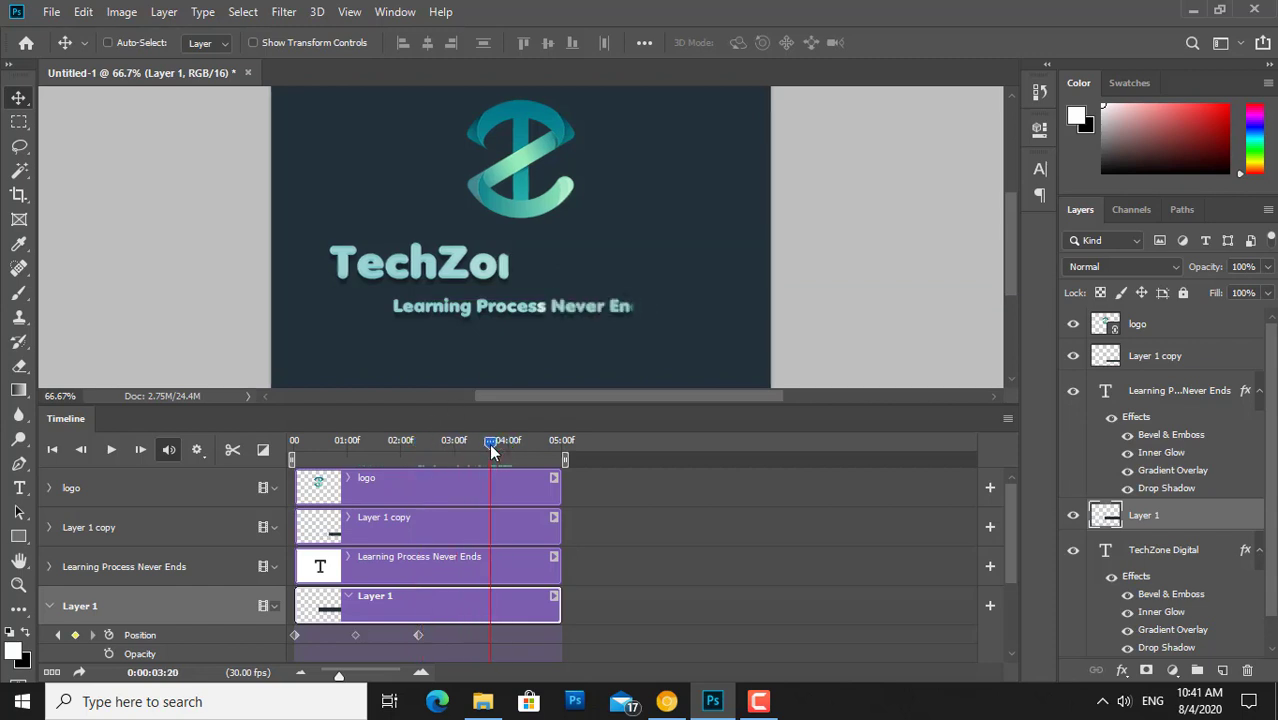
pyautogui.moveTo(530, 275); pyautogui.dragTo(643, 277)
# Step: Uncover the whole title at the last frame, then rewind and play the preview
pyautogui.moveTo(491, 443); pyautogui.dragTo(561, 443)
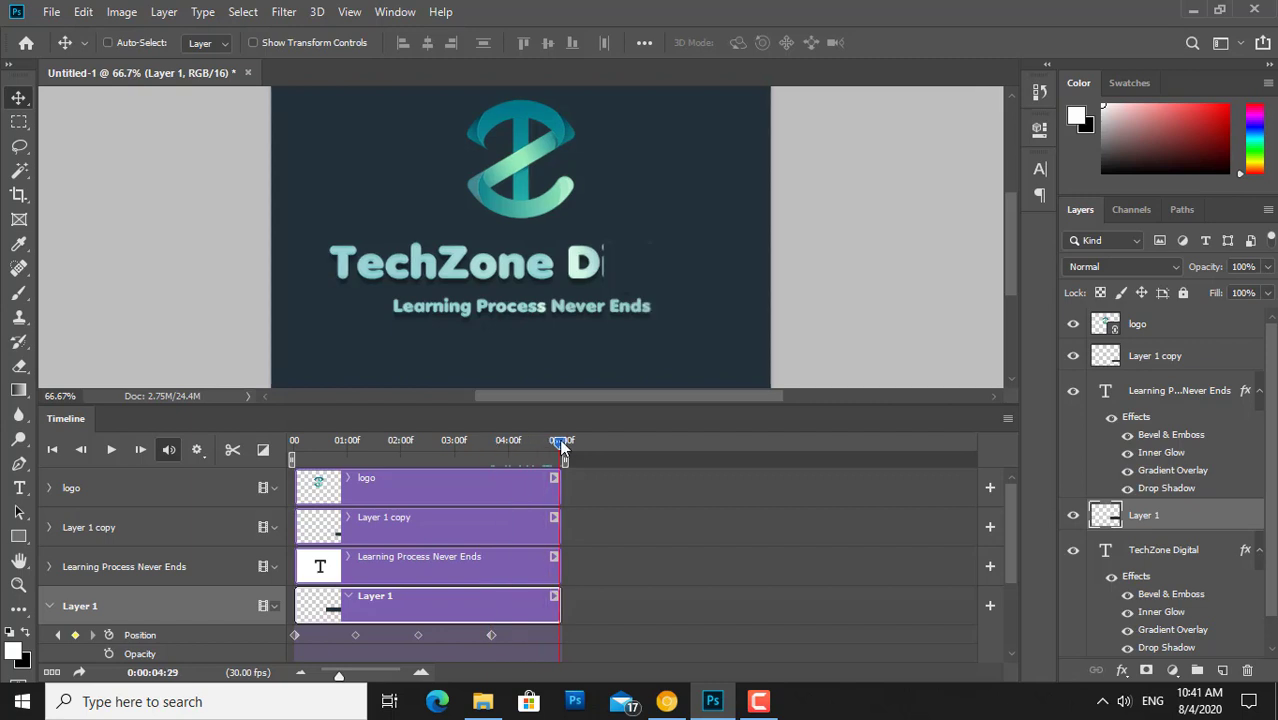
pyautogui.moveTo(618, 266); pyautogui.dragTo(776, 271)
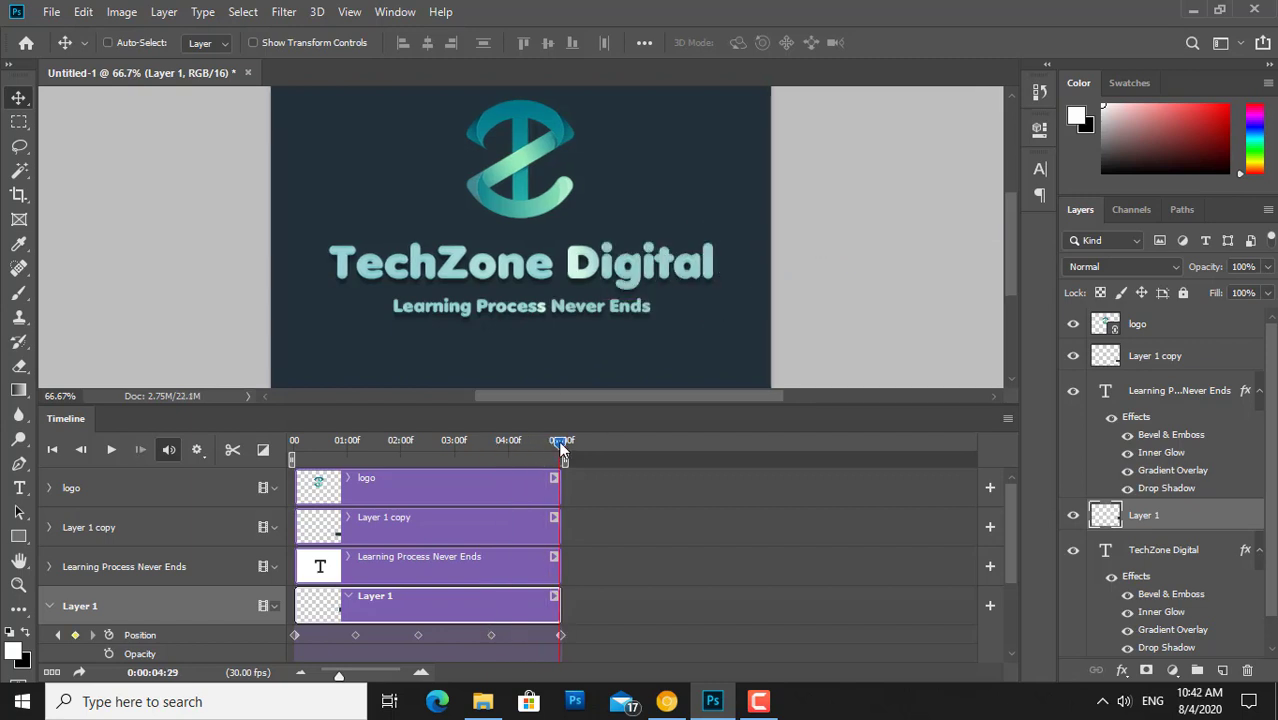
pyautogui.moveTo(561, 449); pyautogui.dragTo(283, 442)
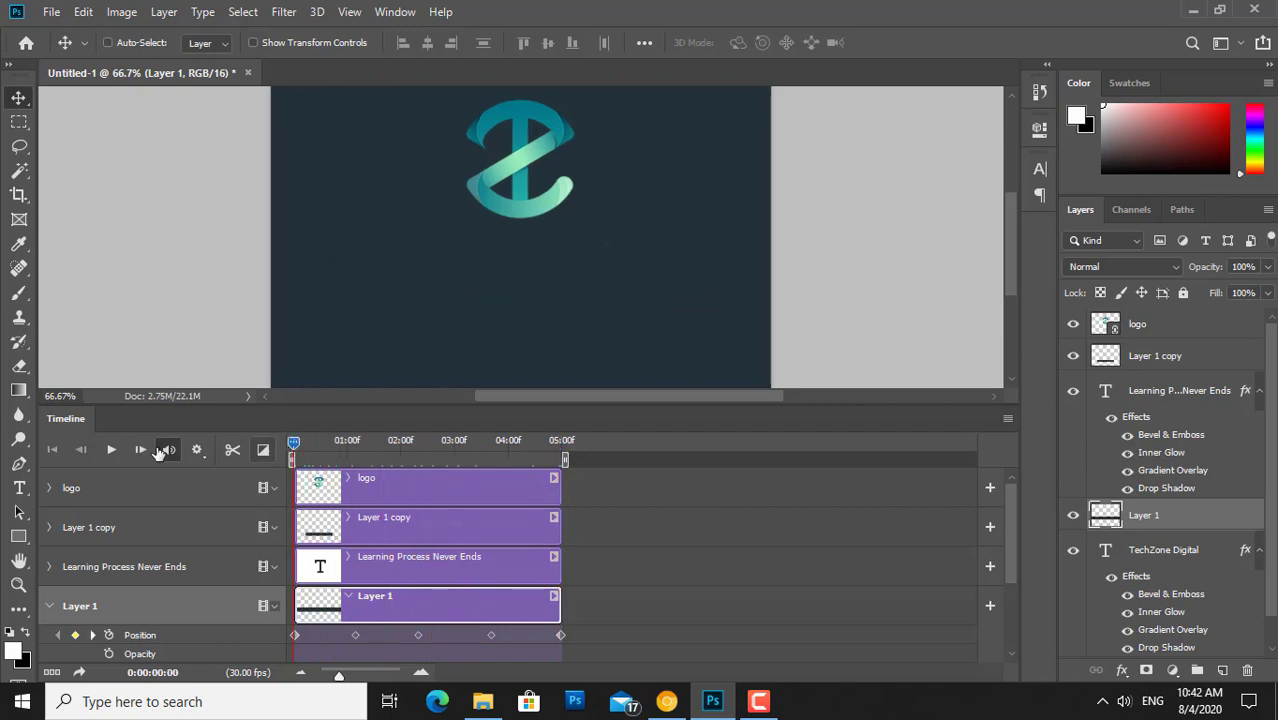
pyautogui.click(111, 450)
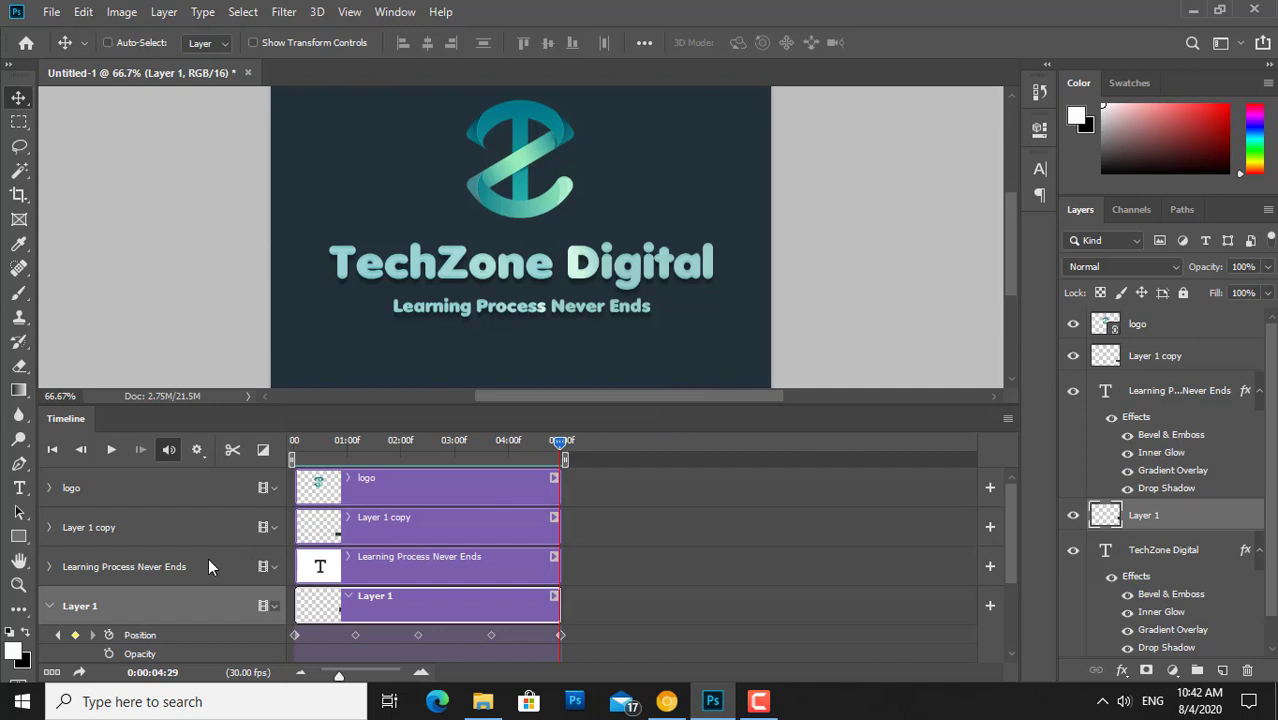
# Step: Enable Transform keyframing on the logo layer and shrink the logo at the first frame
pyautogui.click(112, 487)
pyautogui.moveTo(561, 450); pyautogui.dragTo(273, 439)
pyautogui.click(48, 487)
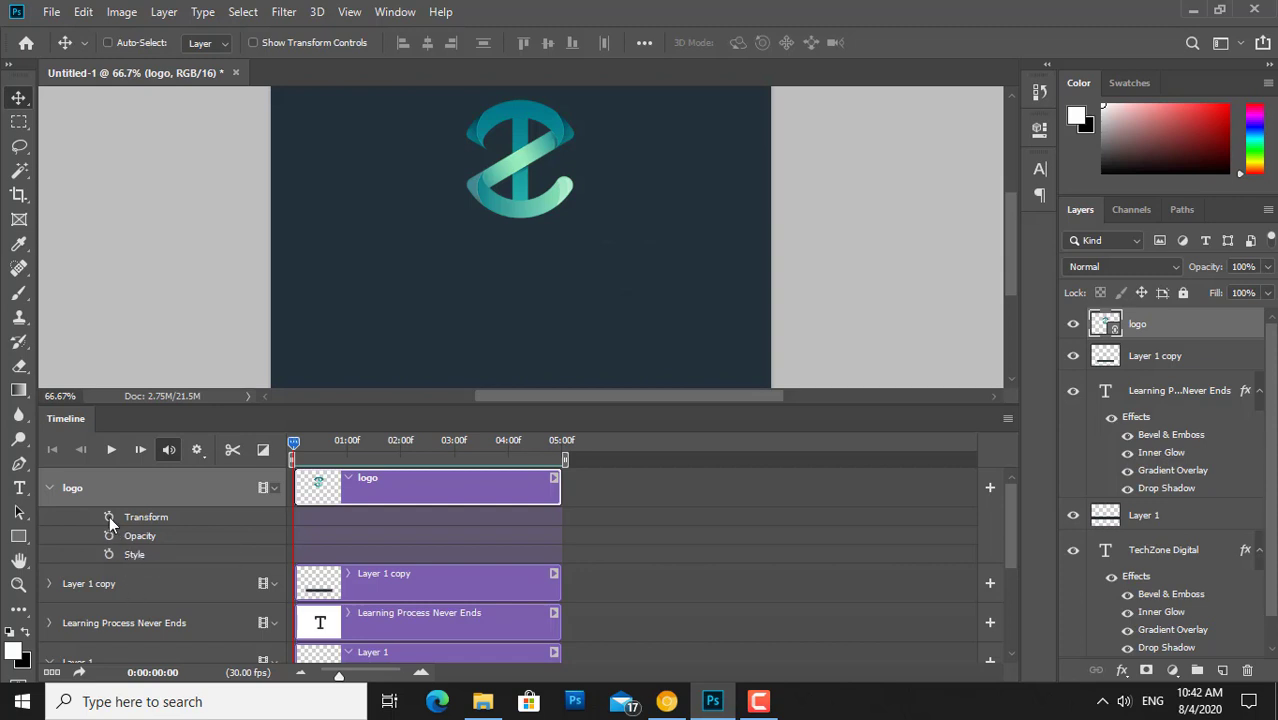
pyautogui.click(109, 516)
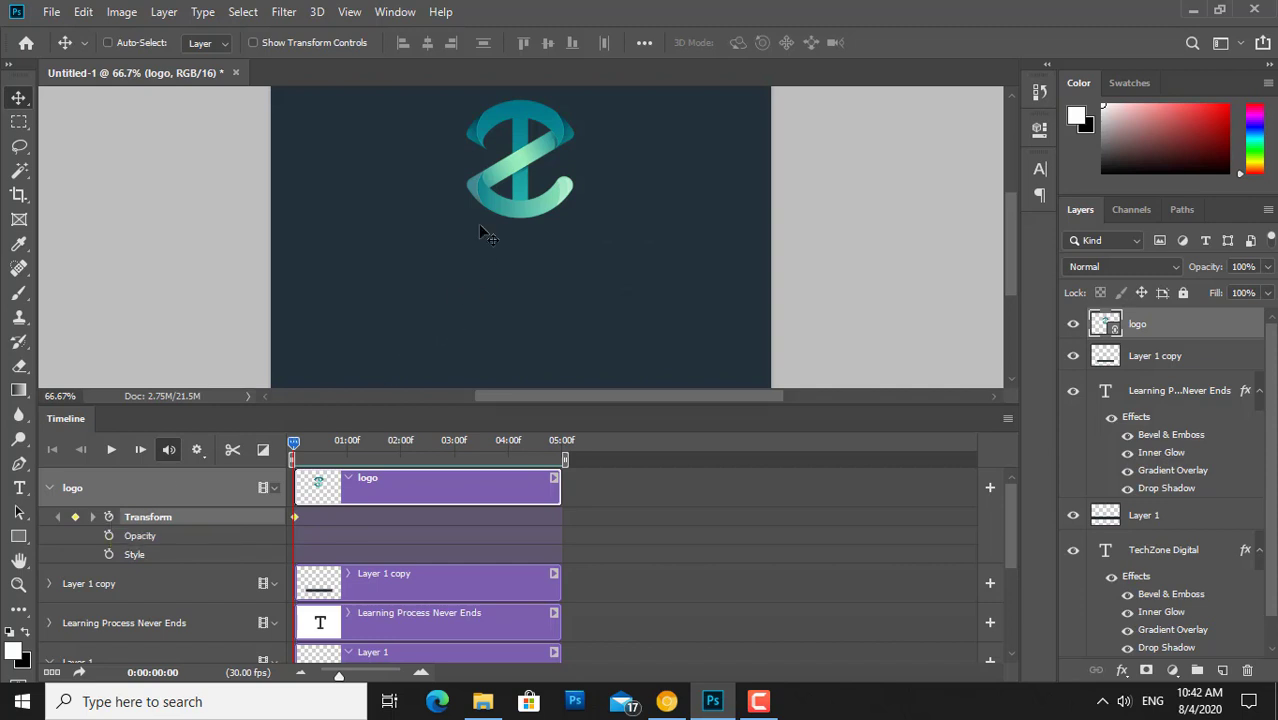
pyautogui.press('ctrl')
pyautogui.hotkey('ctrl', 't')
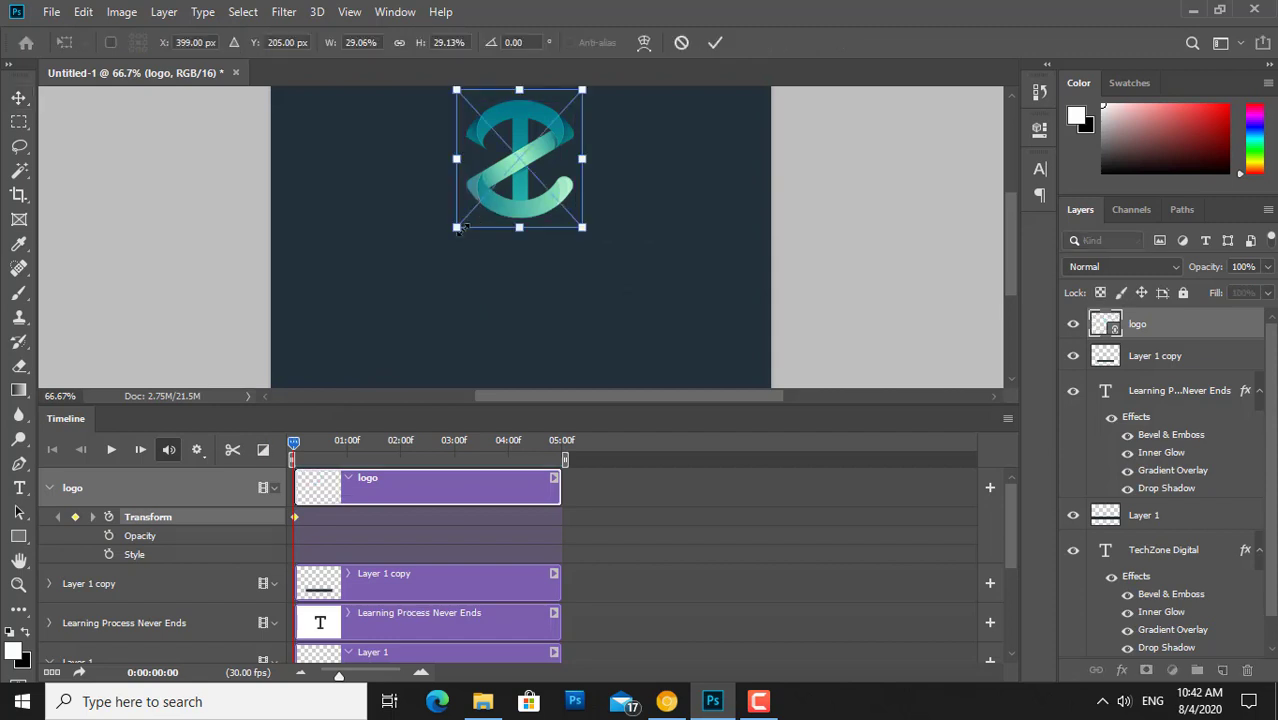
pyautogui.moveTo(468, 217); pyautogui.dragTo(514, 194)
pyautogui.press('Return')
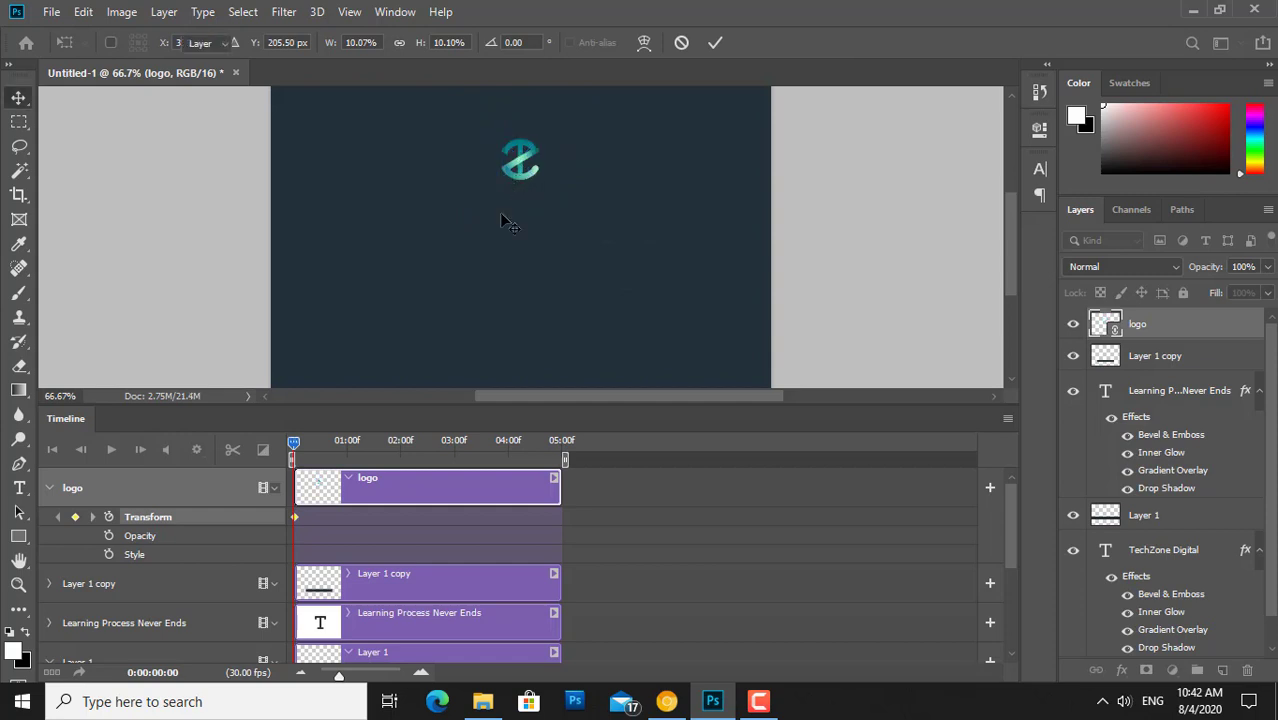
# Step: Scale the logo to about 18.6% width at 01:11 and 26.6% at 02:09
pyautogui.press('space')
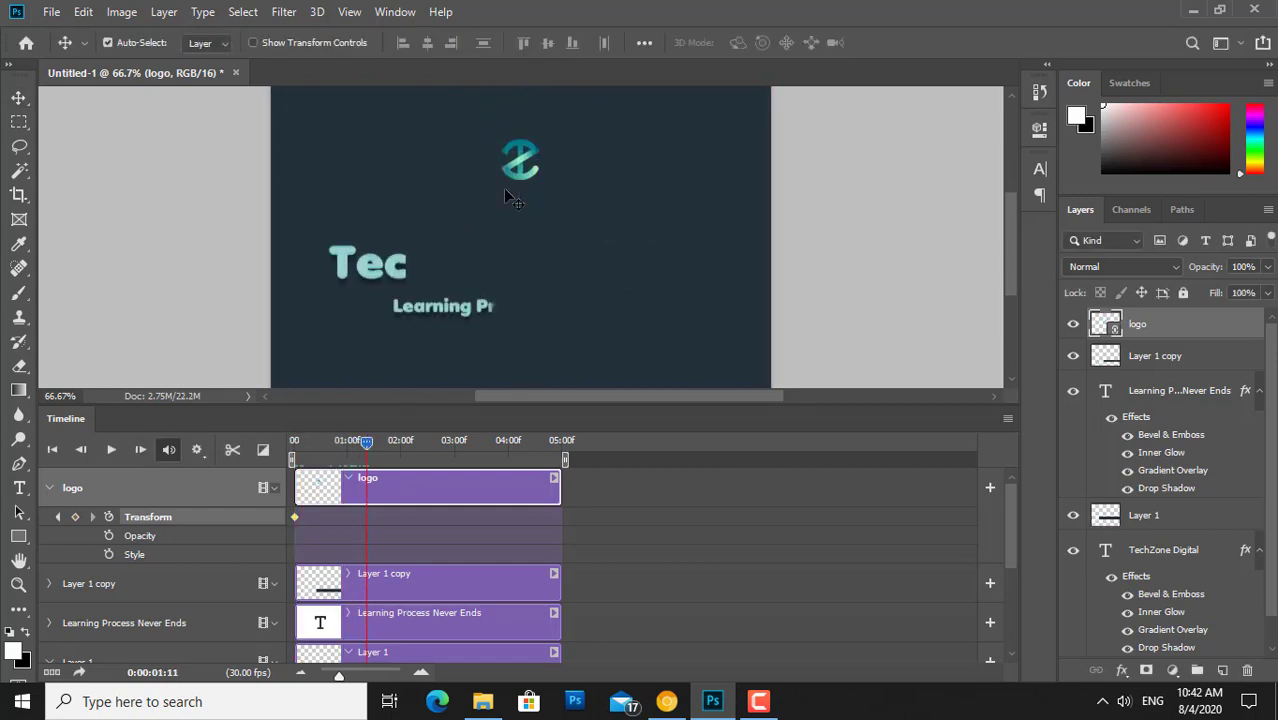
pyautogui.hotkey('ctrl', 't')
pyautogui.moveTo(494, 191); pyautogui.dragTo(479, 203)
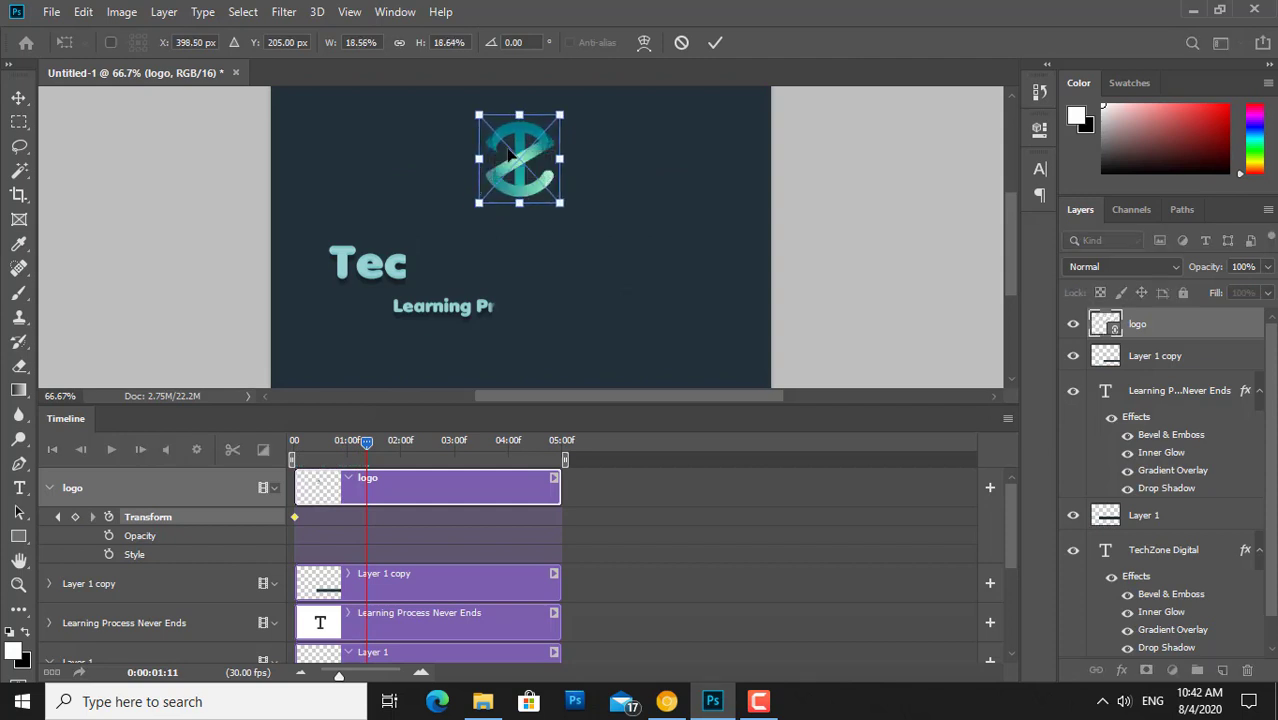
pyautogui.press('Return')
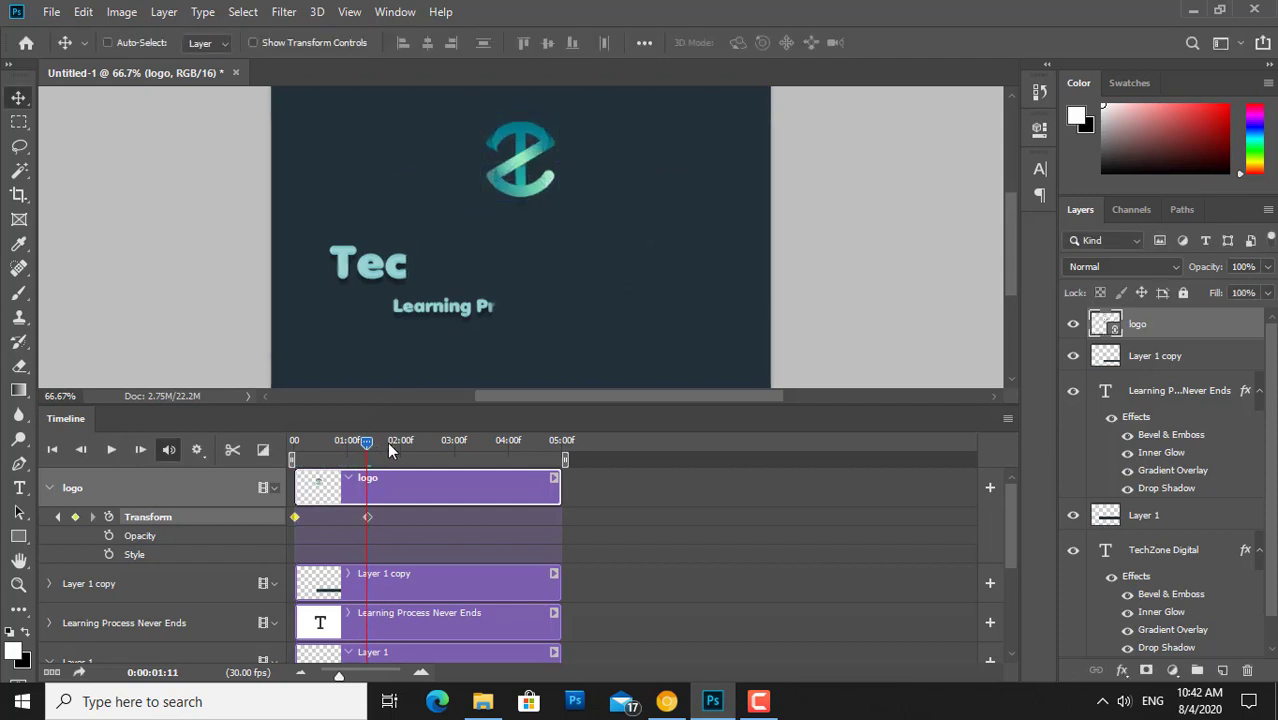
pyautogui.moveTo(368, 444); pyautogui.dragTo(435, 444)
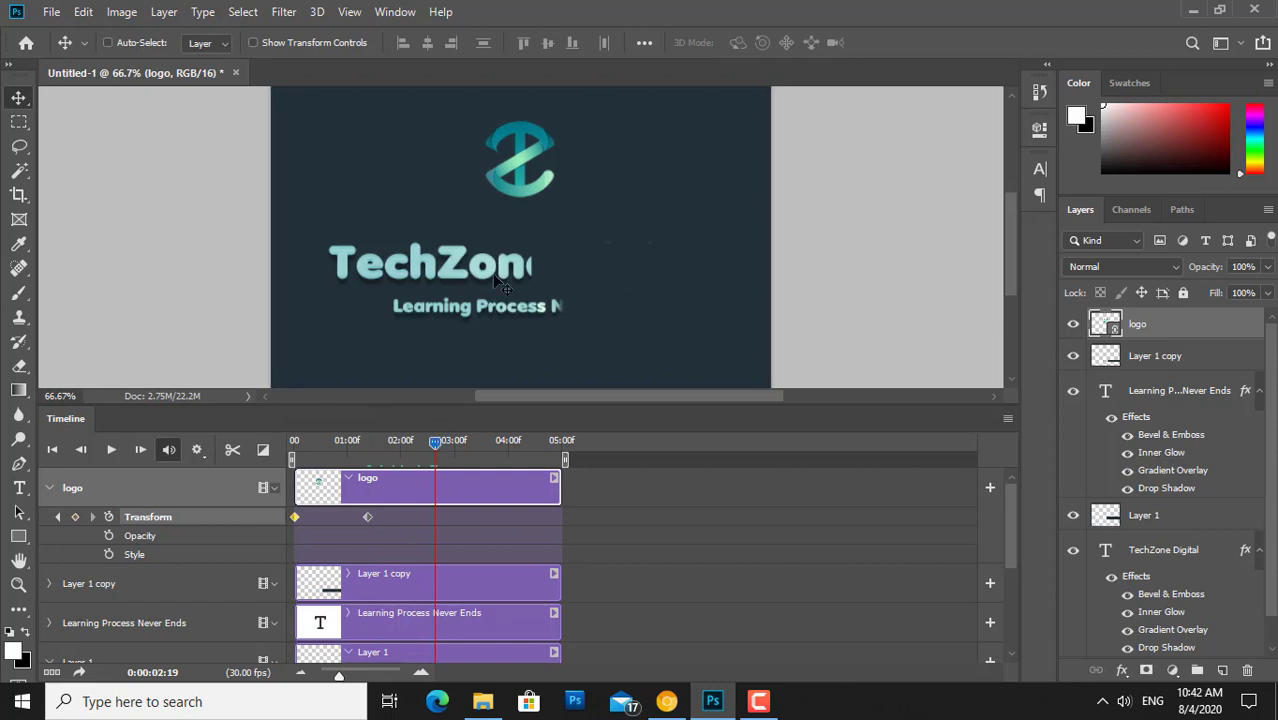
pyautogui.hotkey('ctrl', 't')
pyautogui.moveTo(477, 203); pyautogui.dragTo(459, 217)
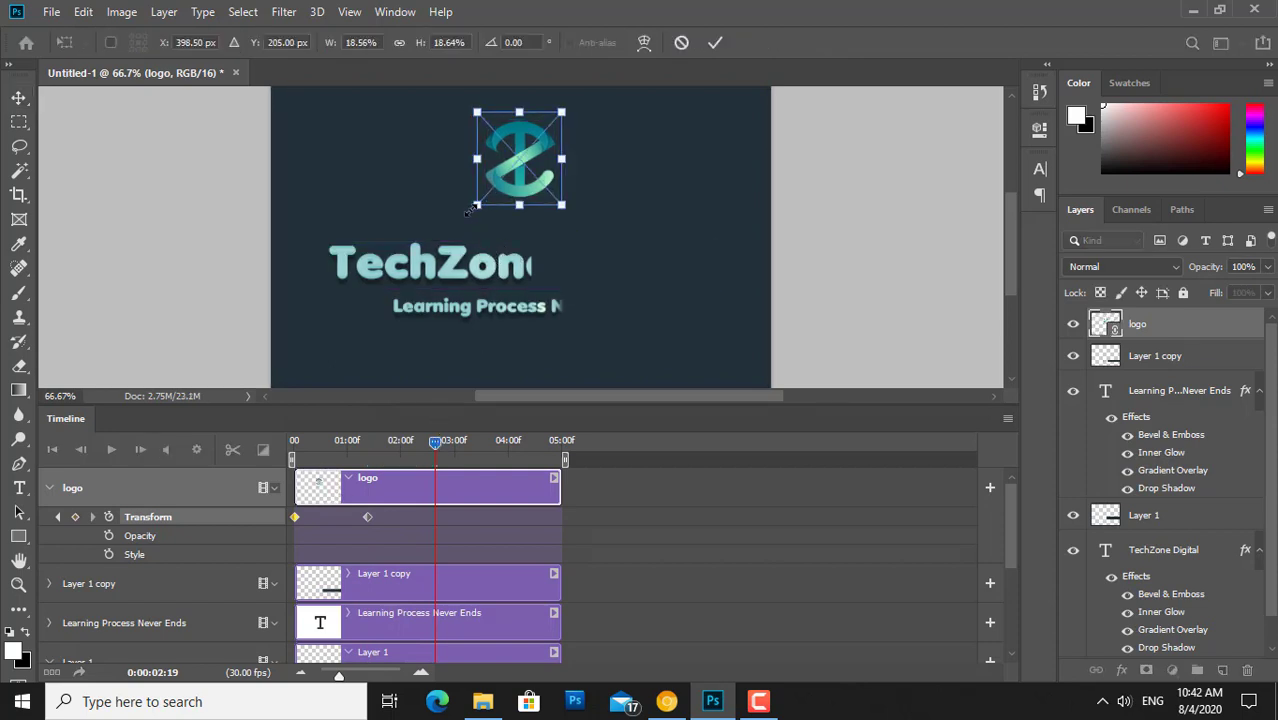
pyautogui.press('Return')
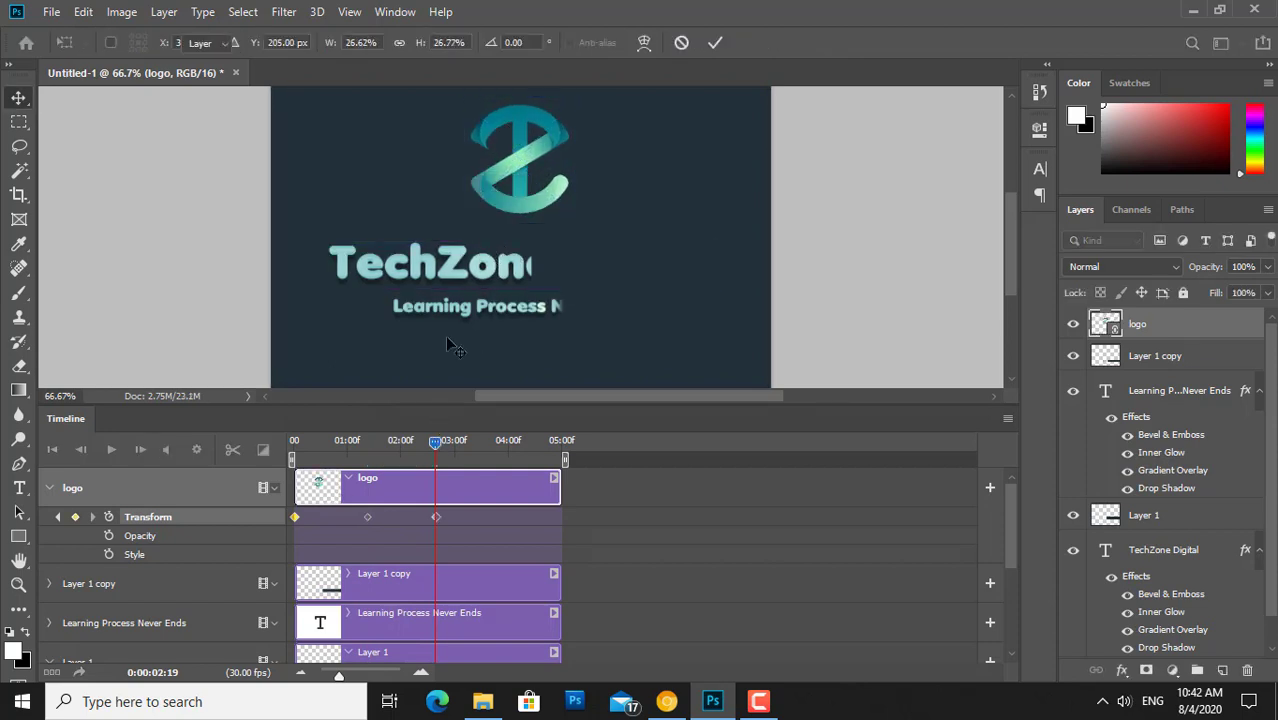
pyautogui.click(445, 441)
# Step: Scale the logo to about 33% width at 04:13, then rewind to the start
pyautogui.moveTo(491, 449); pyautogui.dragTo(531, 445)
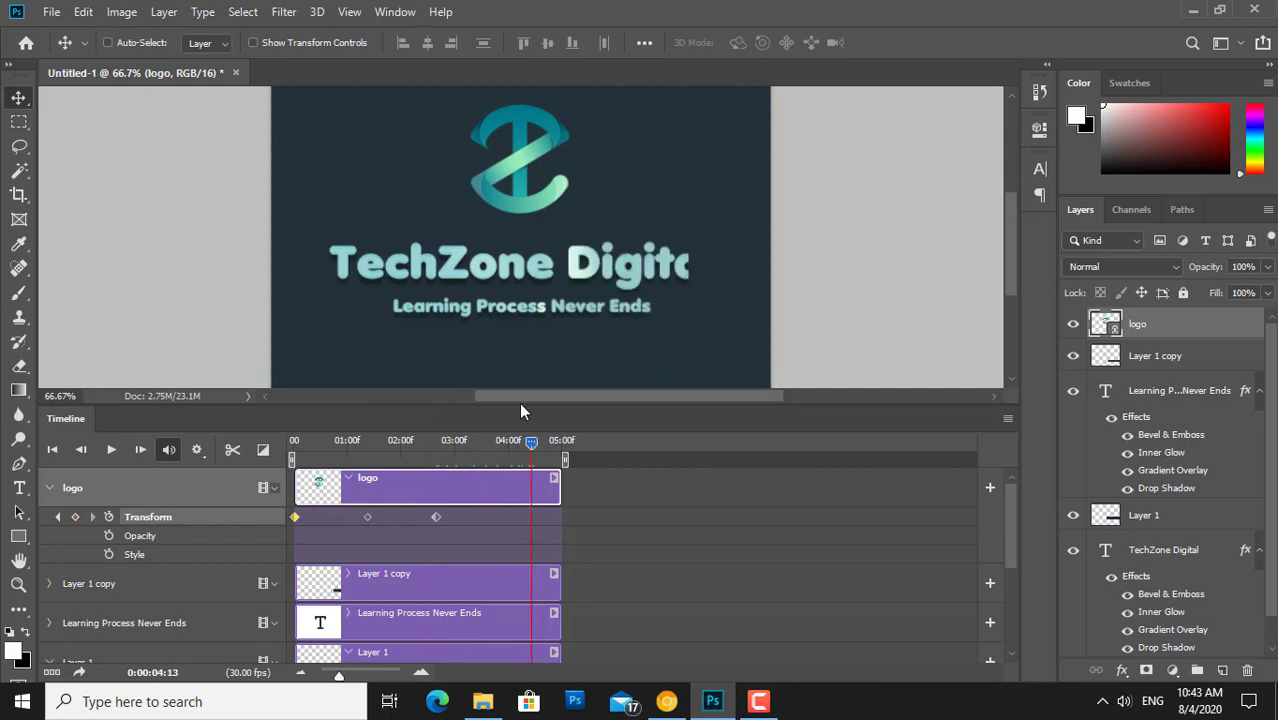
pyautogui.press('ctrl')
pyautogui.hotkey('ctrl', 't')
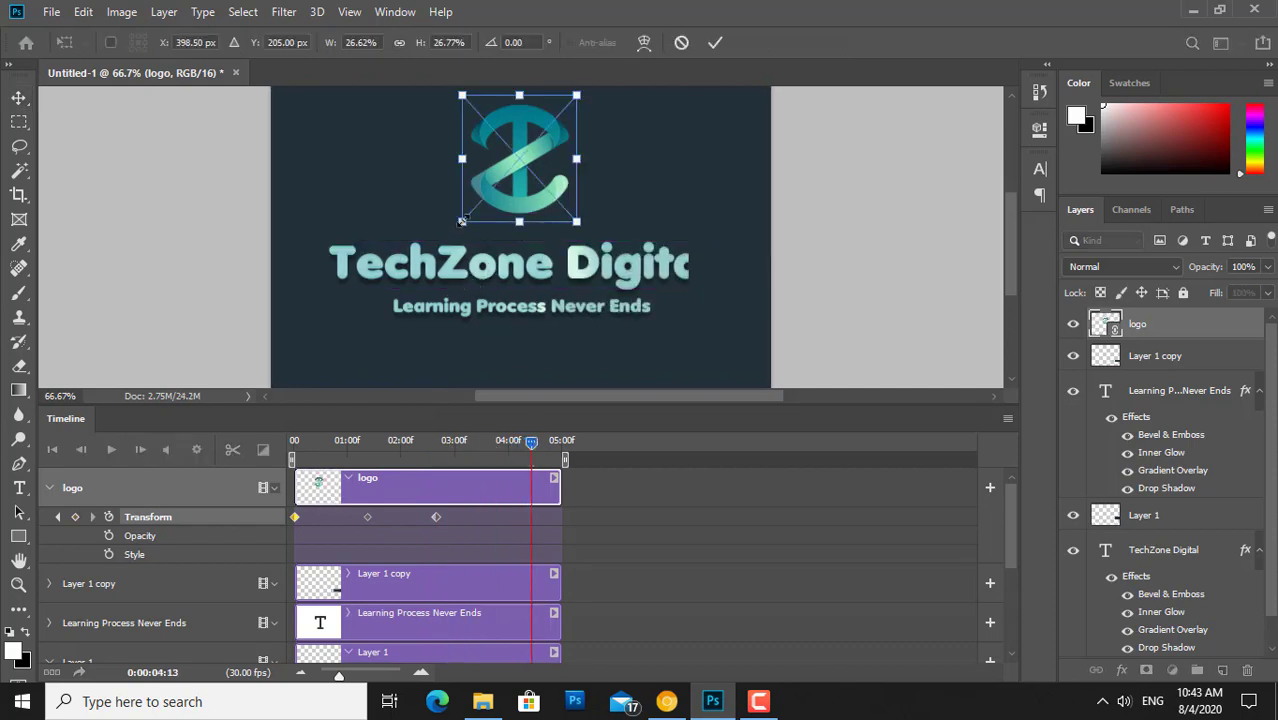
pyautogui.moveTo(462, 221); pyautogui.dragTo(447, 238)
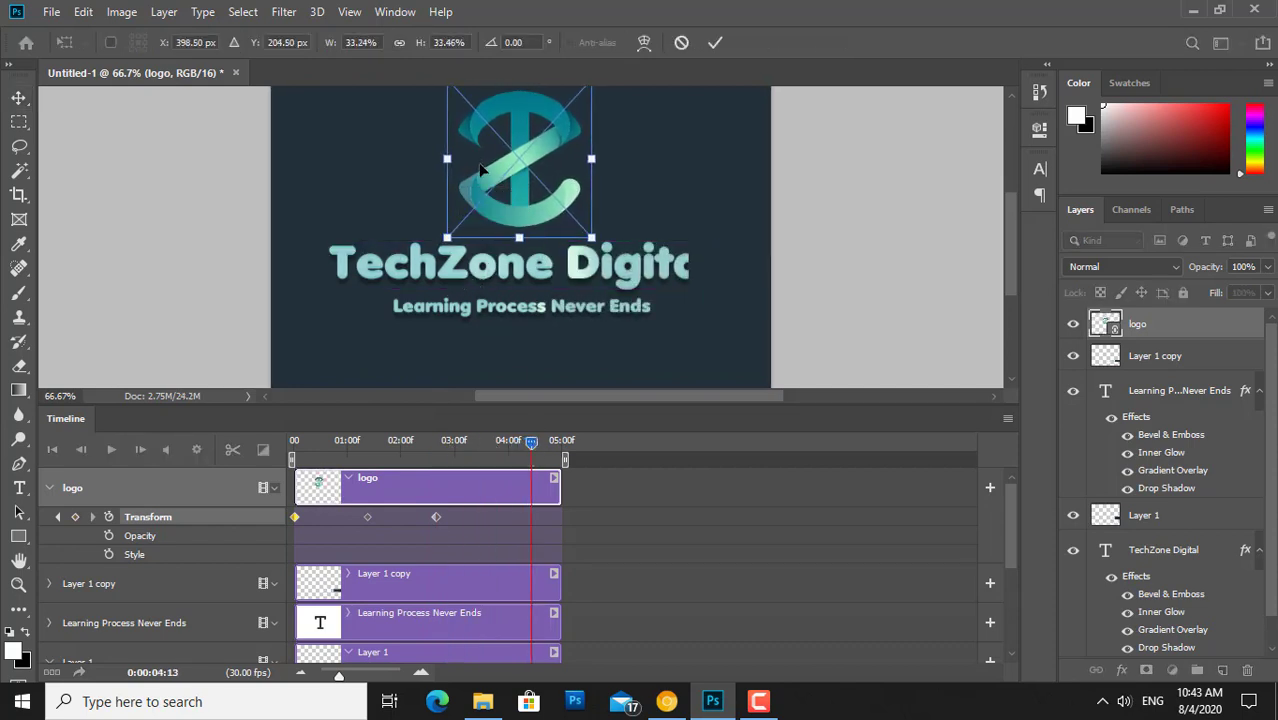
pyautogui.press('Return')
pyautogui.moveTo(532, 446); pyautogui.dragTo(292, 443)
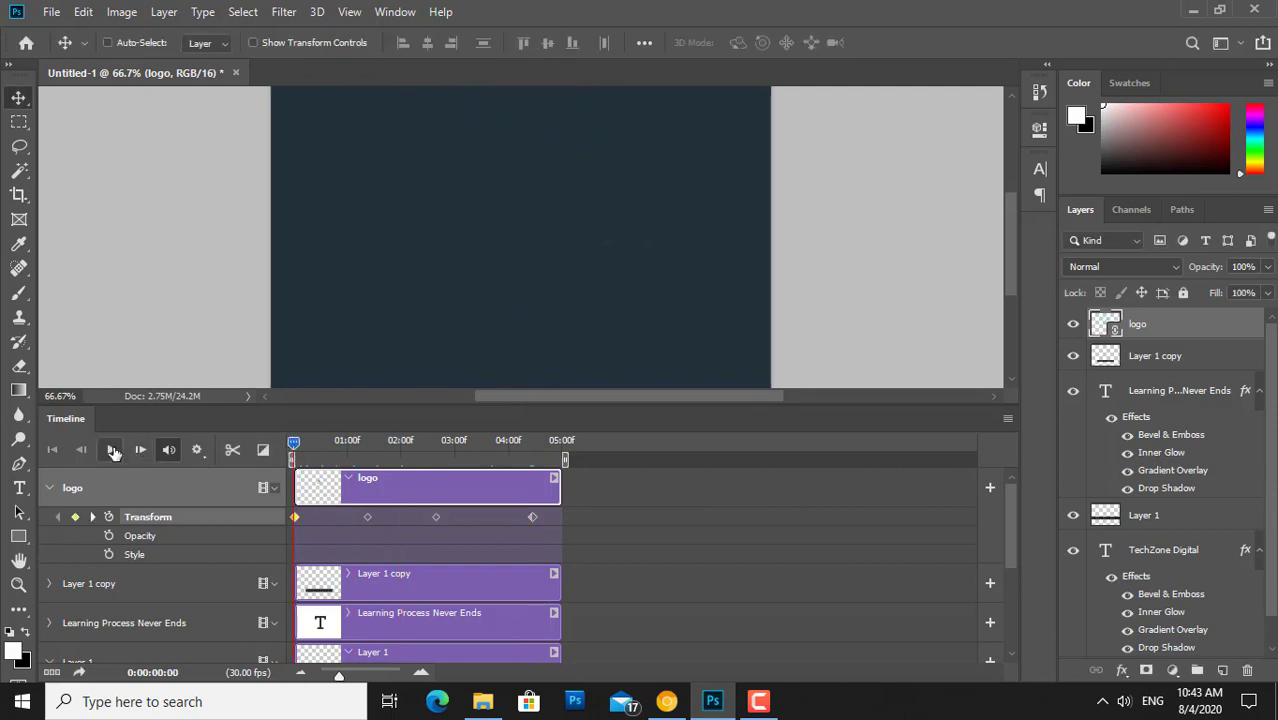
# Step: Play the logo and title animation, enlarge the Timeline panel, and rewind to the start
pyautogui.click(111, 449)
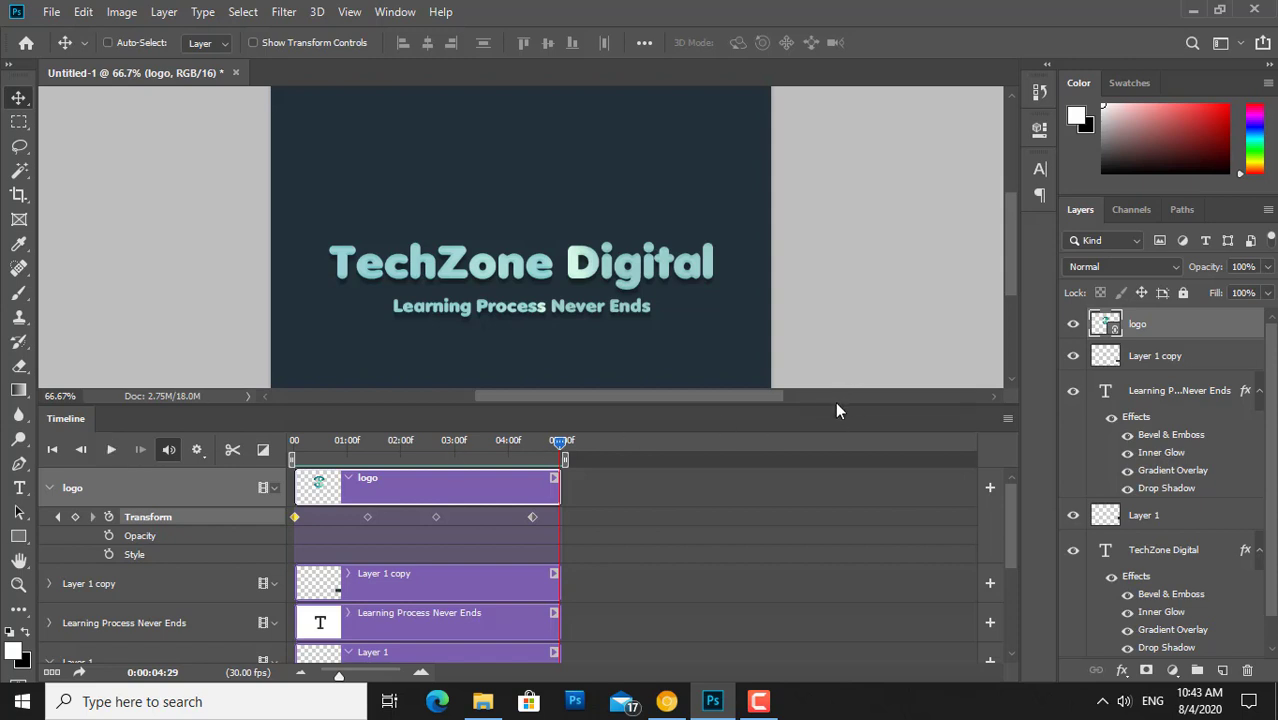
pyautogui.moveTo(838, 406); pyautogui.dragTo(840, 466)
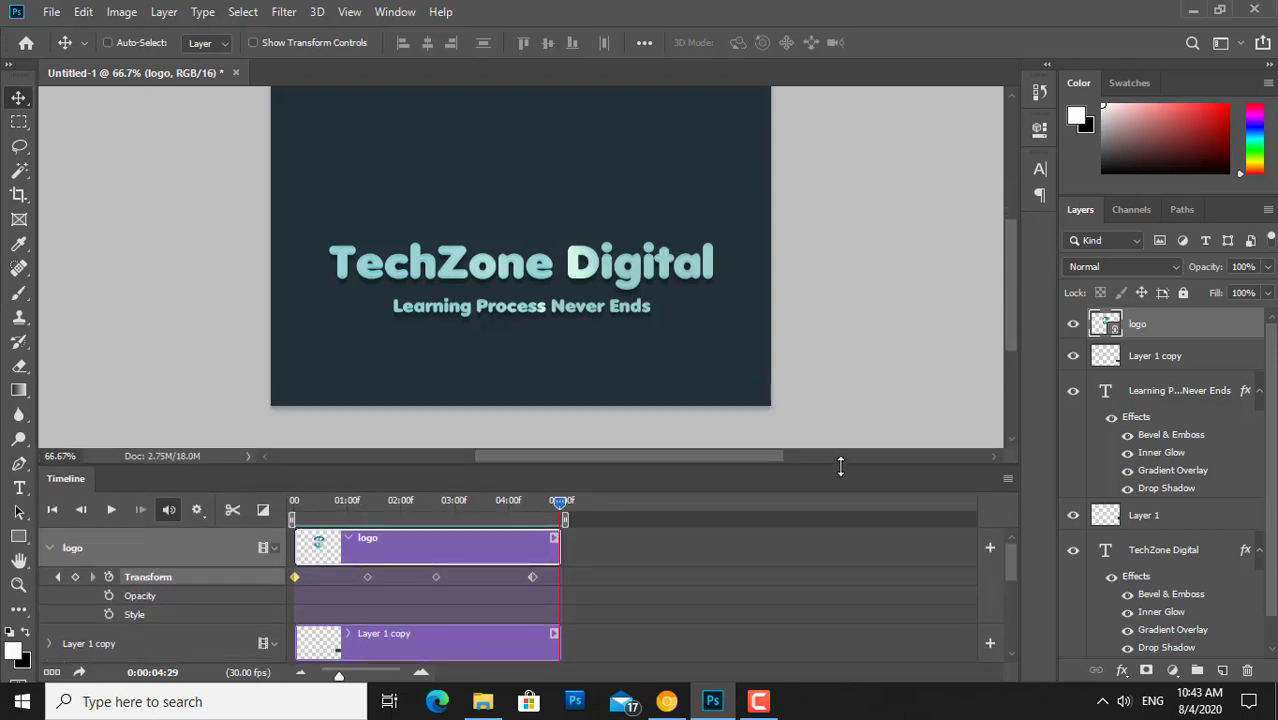
pyautogui.scroll(3, 1004, 260)
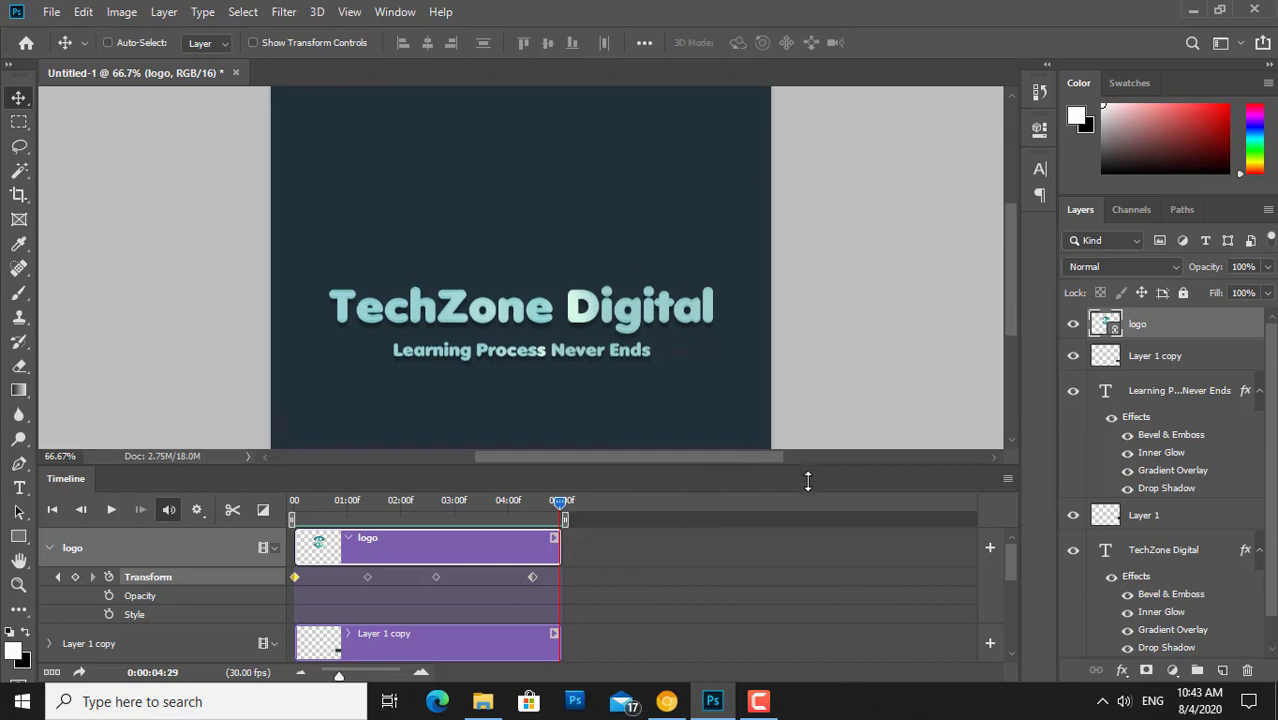
pyautogui.moveTo(806, 465); pyautogui.dragTo(806, 517)
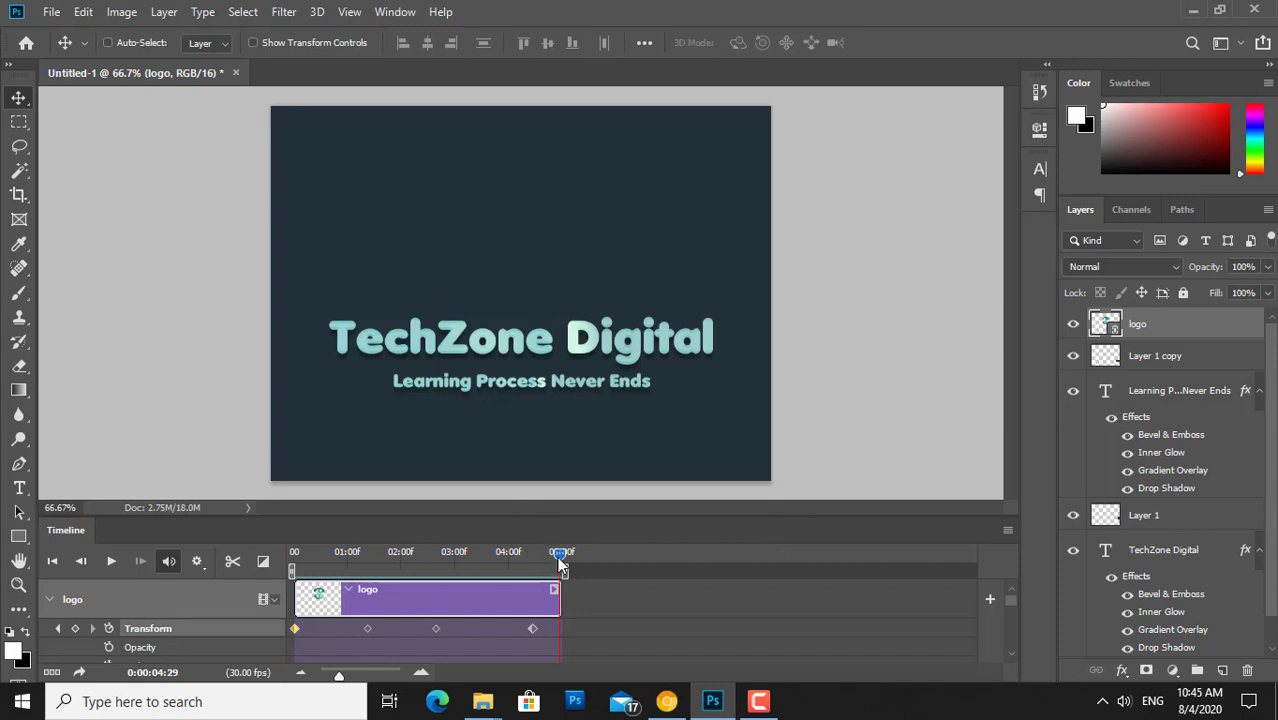
pyautogui.click(557, 556)
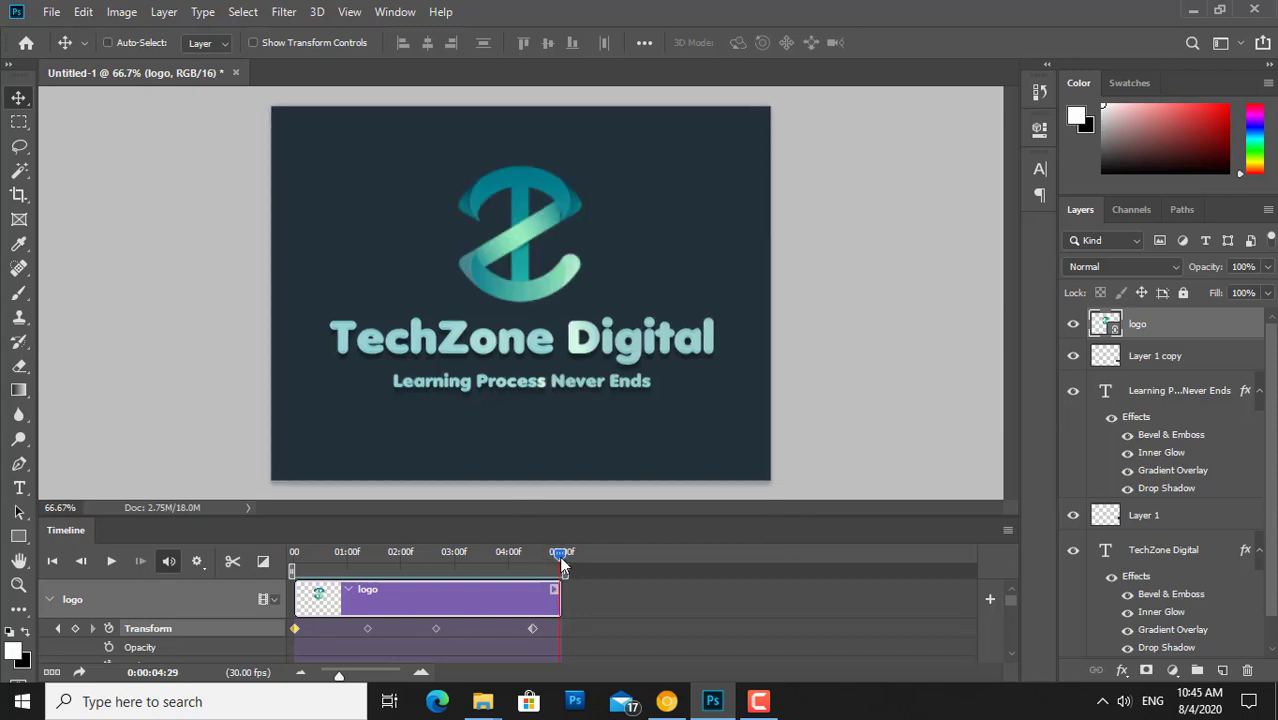
pyautogui.moveTo(559, 556)
pyautogui.mouseDown()
pyautogui.moveTo(294, 556)
pyautogui.moveTo(558, 562)
pyautogui.mouseUp()
# Step: Place Linked the _38_ lens-flare image from the visiting card folder
pyautogui.click(53, 12)
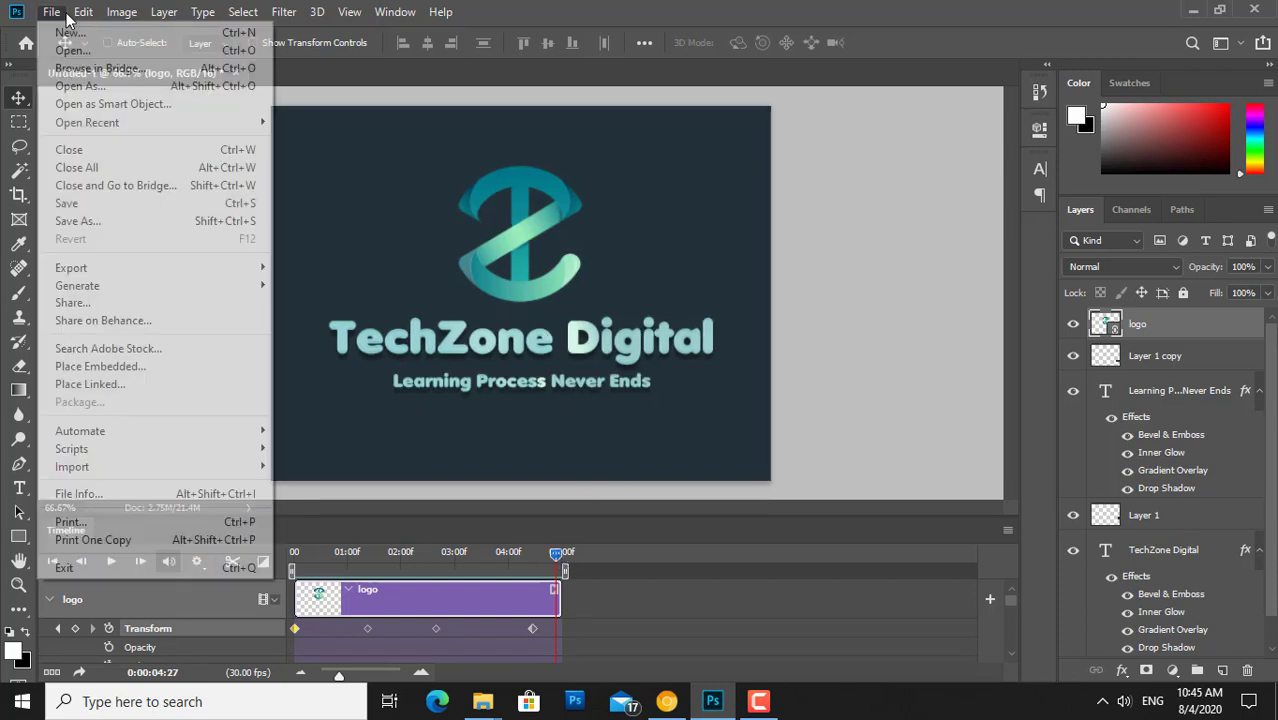
pyautogui.click(180, 386)
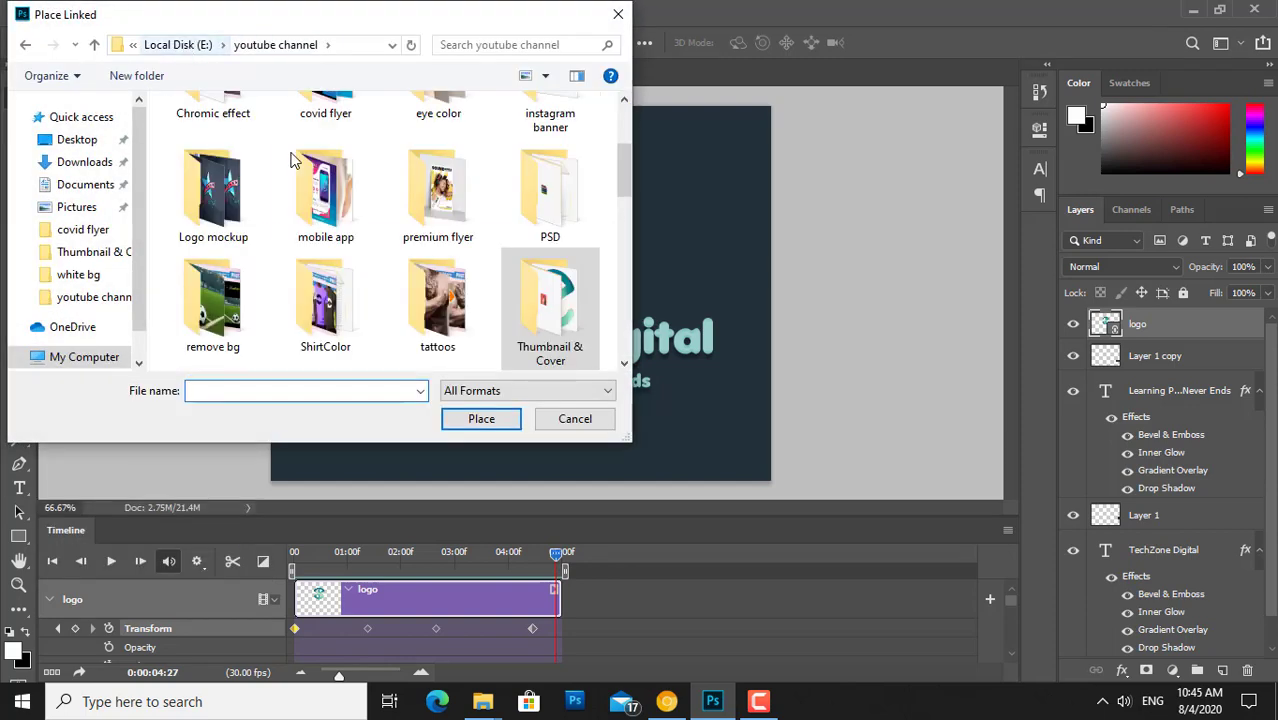
pyautogui.click(310, 172)
pyautogui.scroll(-3, 310, 172)
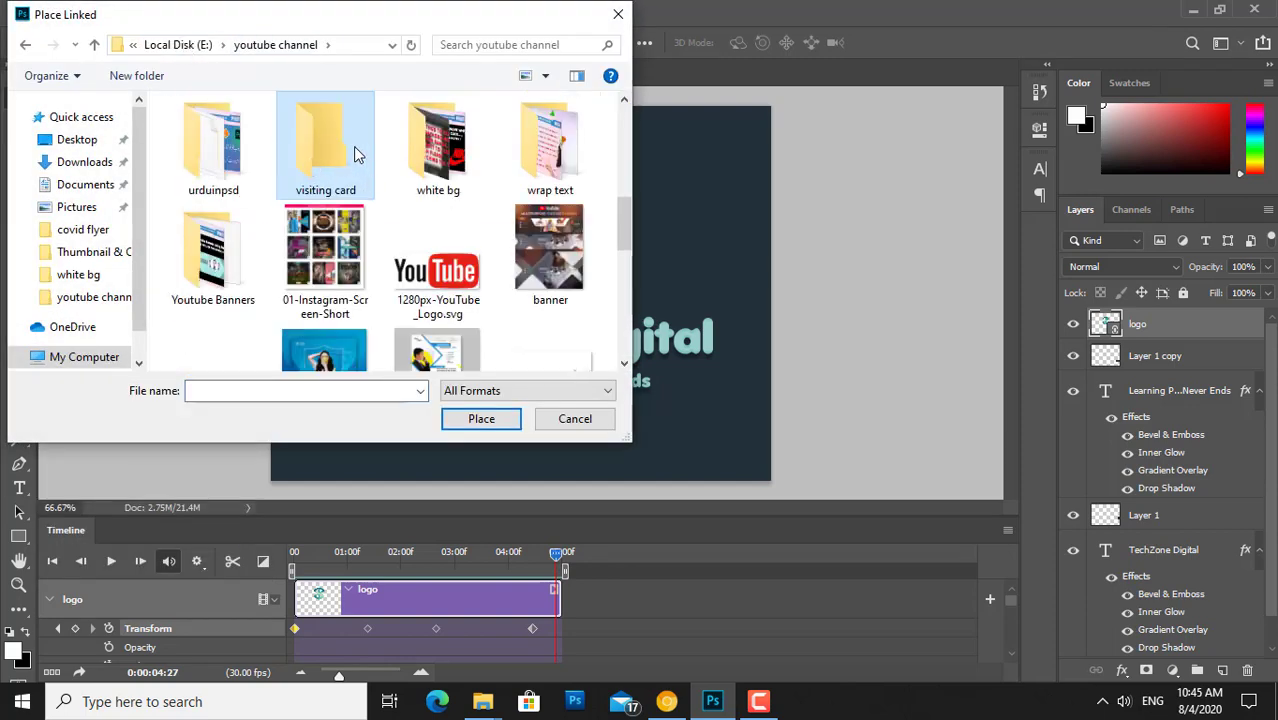
pyautogui.doubleClick(350, 173)
pyautogui.doubleClick(232, 289)
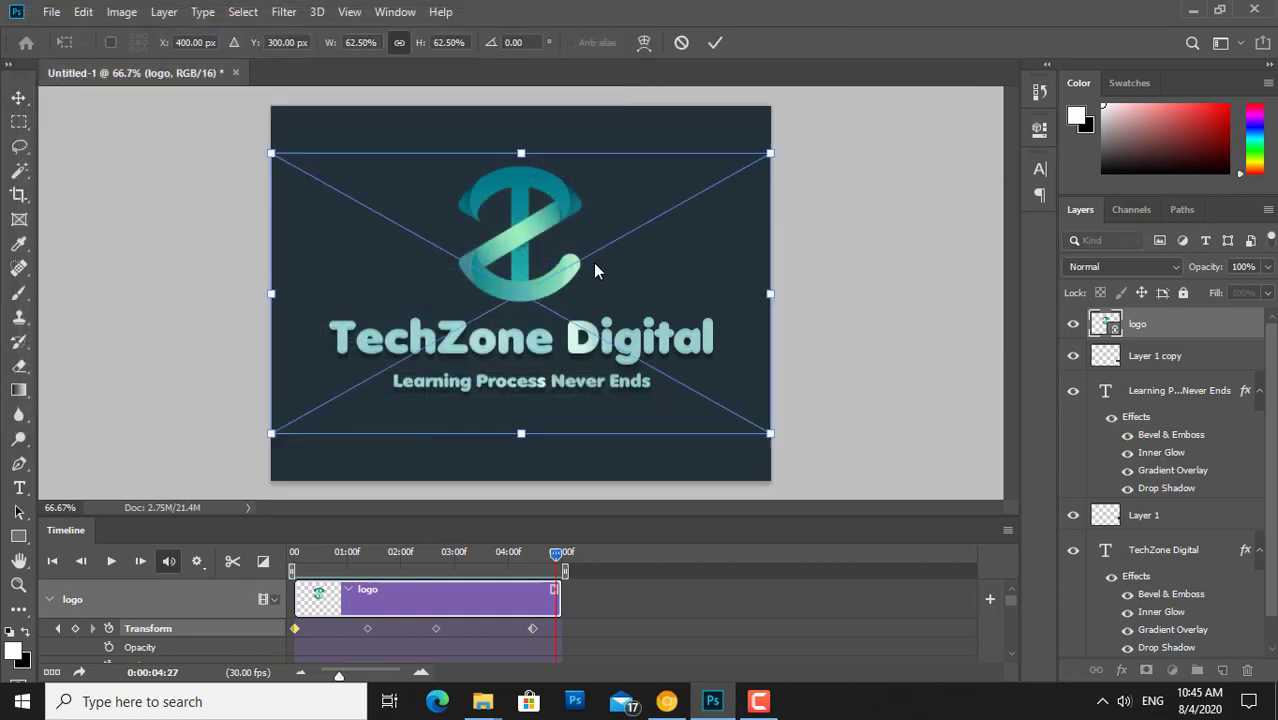
pyautogui.press('Return')
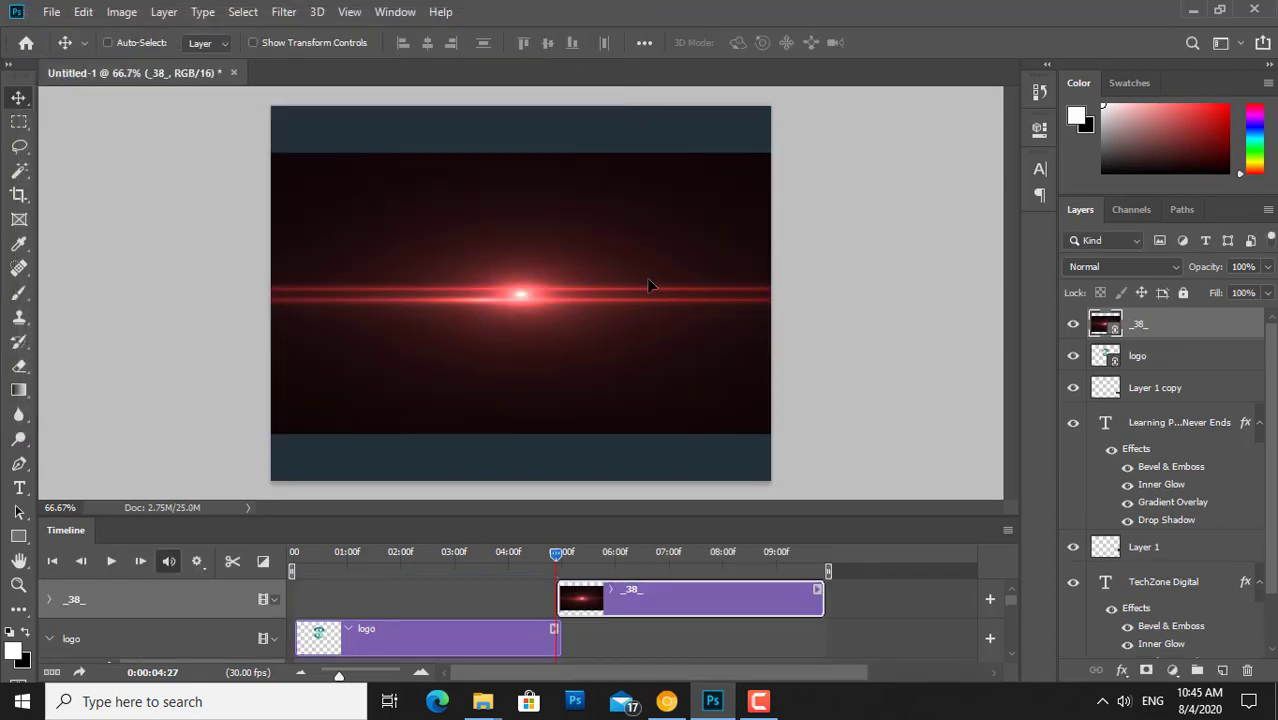
# Step: Set the _38_ flare to Lighten blending and move it down onto the TechZone text line
pyautogui.click(1123, 268)
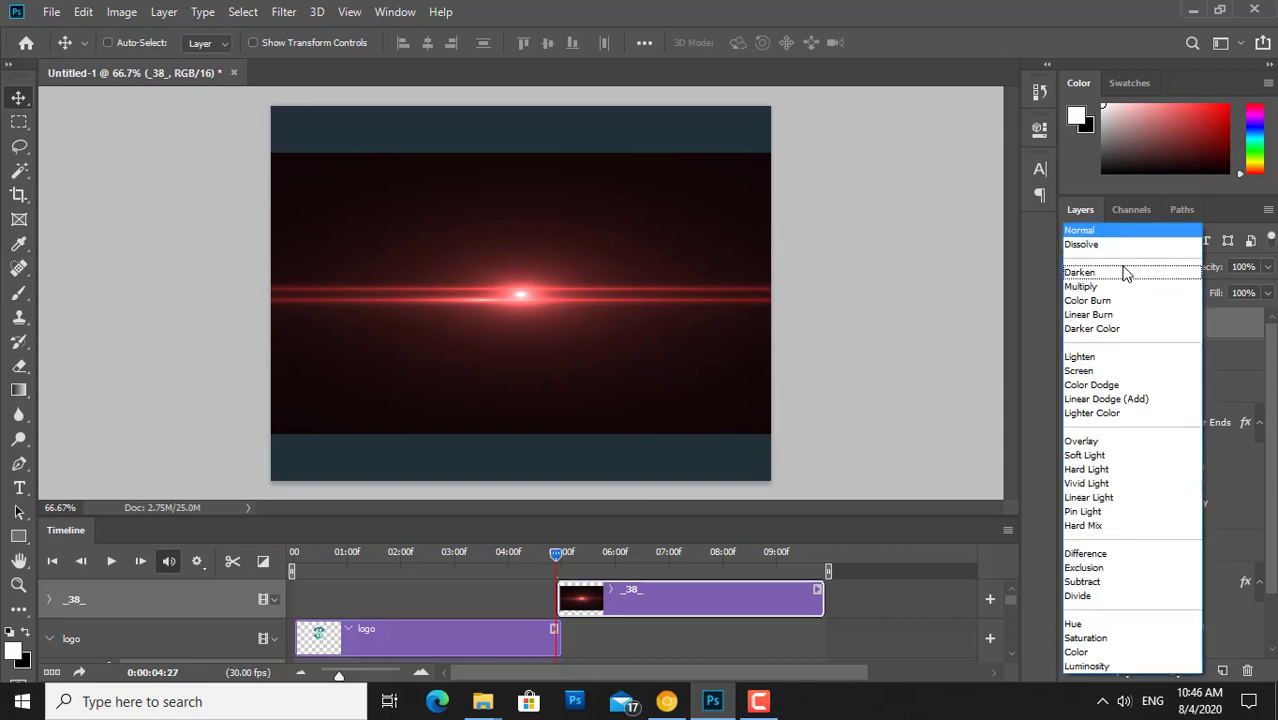
pyautogui.click(1100, 370)
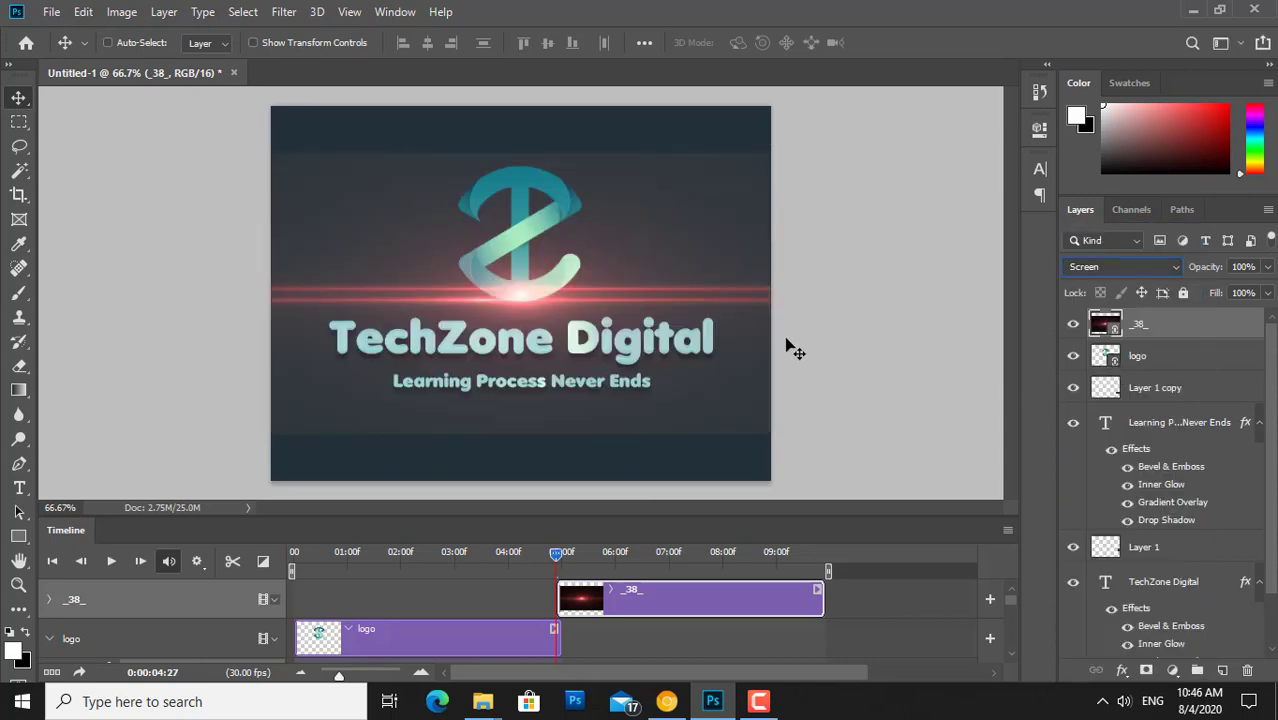
pyautogui.click(1142, 270)
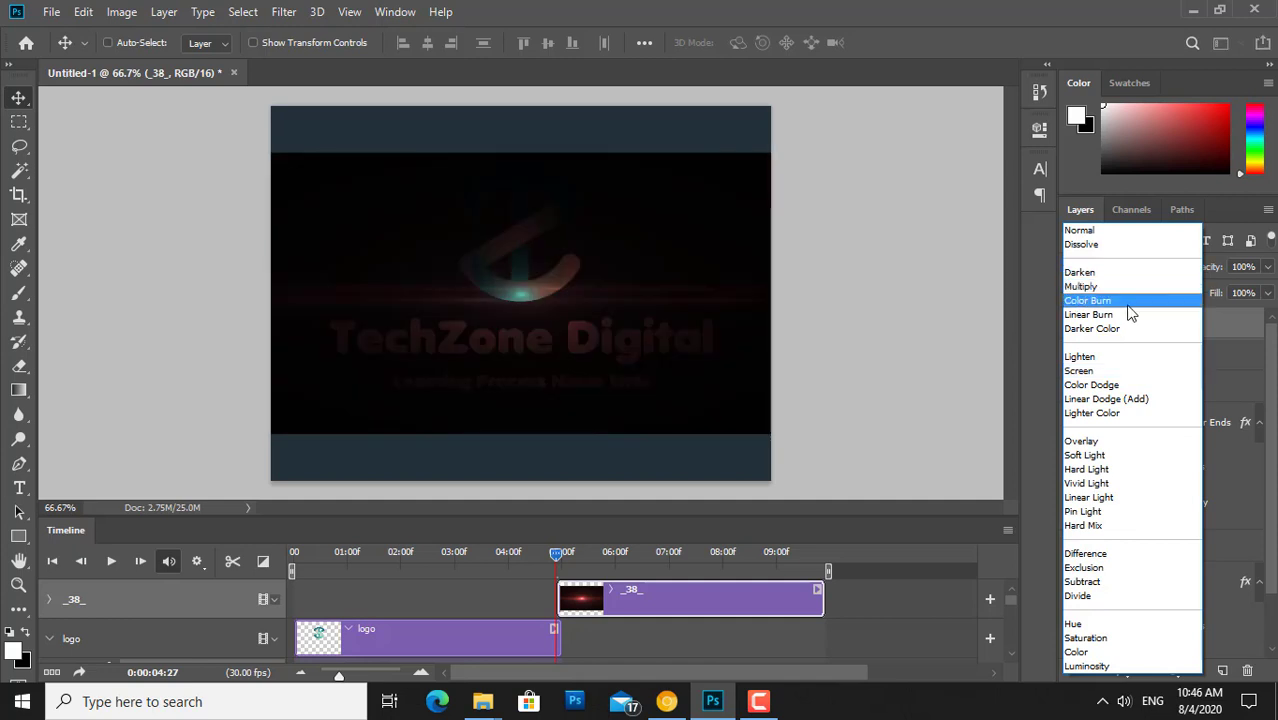
pyautogui.click(1127, 362)
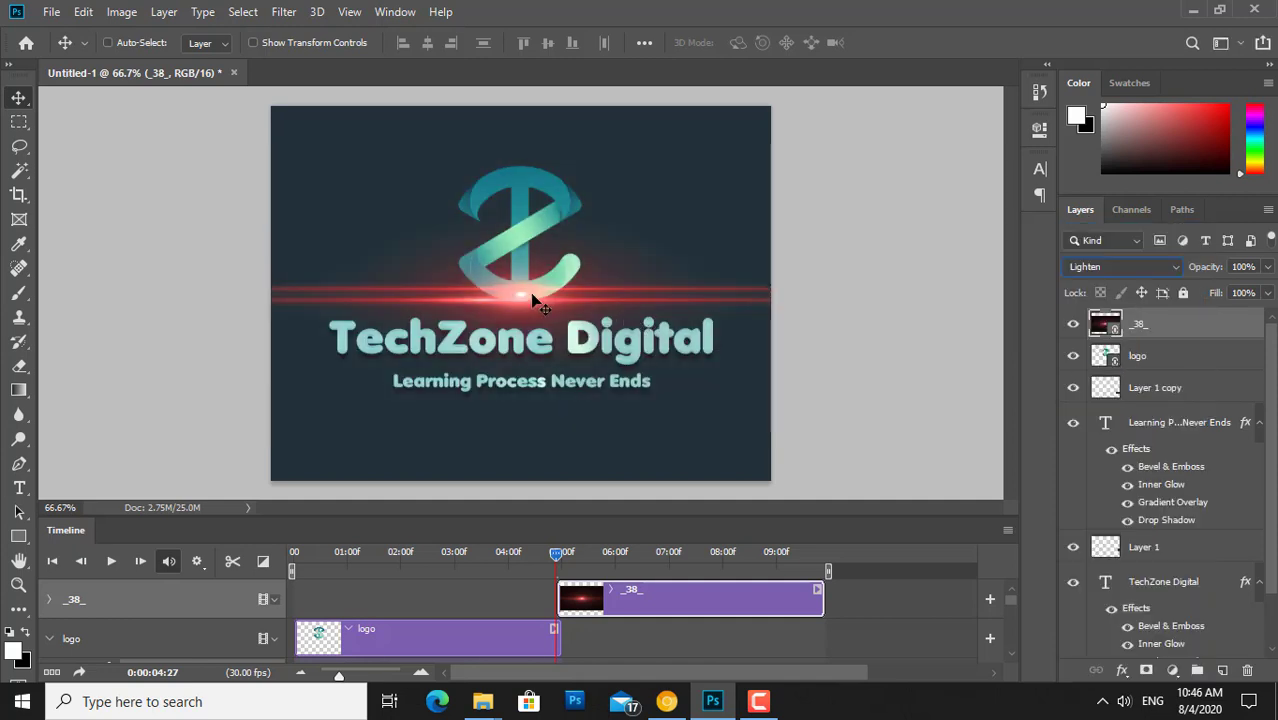
pyautogui.moveTo(531, 299)
pyautogui.mouseDown()
pyautogui.moveTo(316, 345)
pyautogui.moveTo(109, 342)
pyautogui.mouseUp()
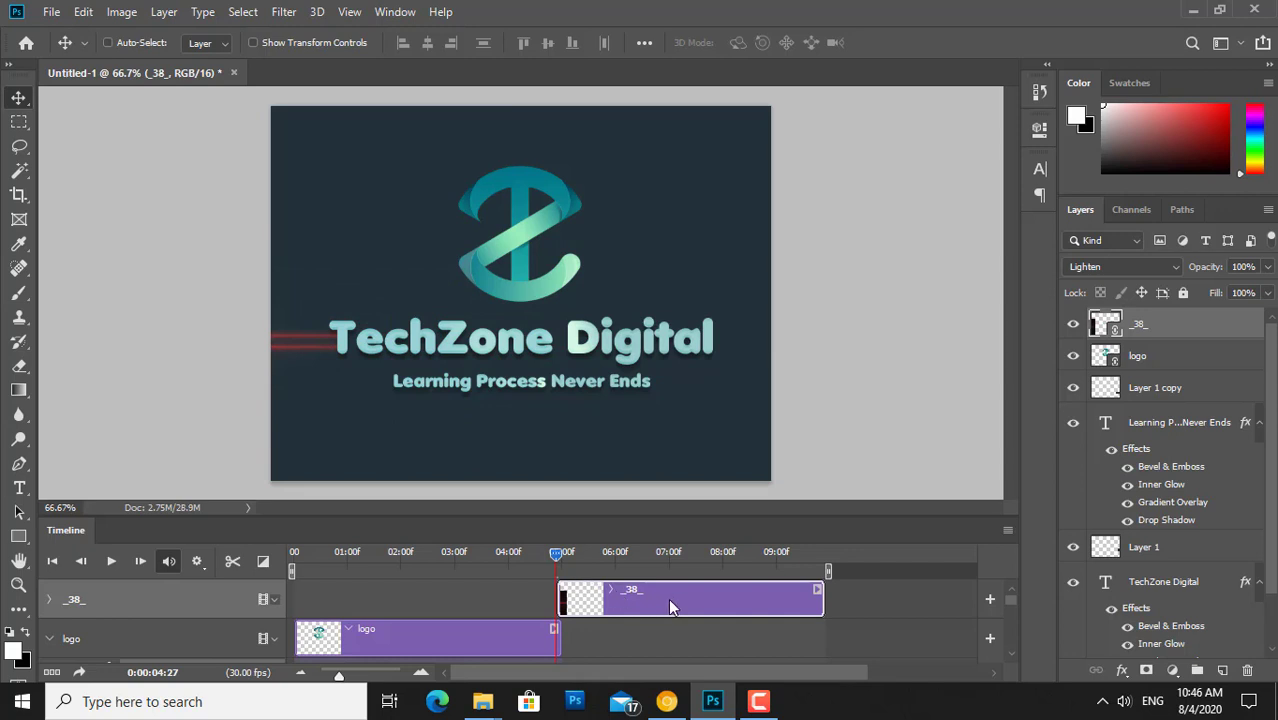
# Step: Line the _38_ clip up with the logo clip and show its animatable properties
pyautogui.moveTo(670, 607); pyautogui.dragTo(350, 607)
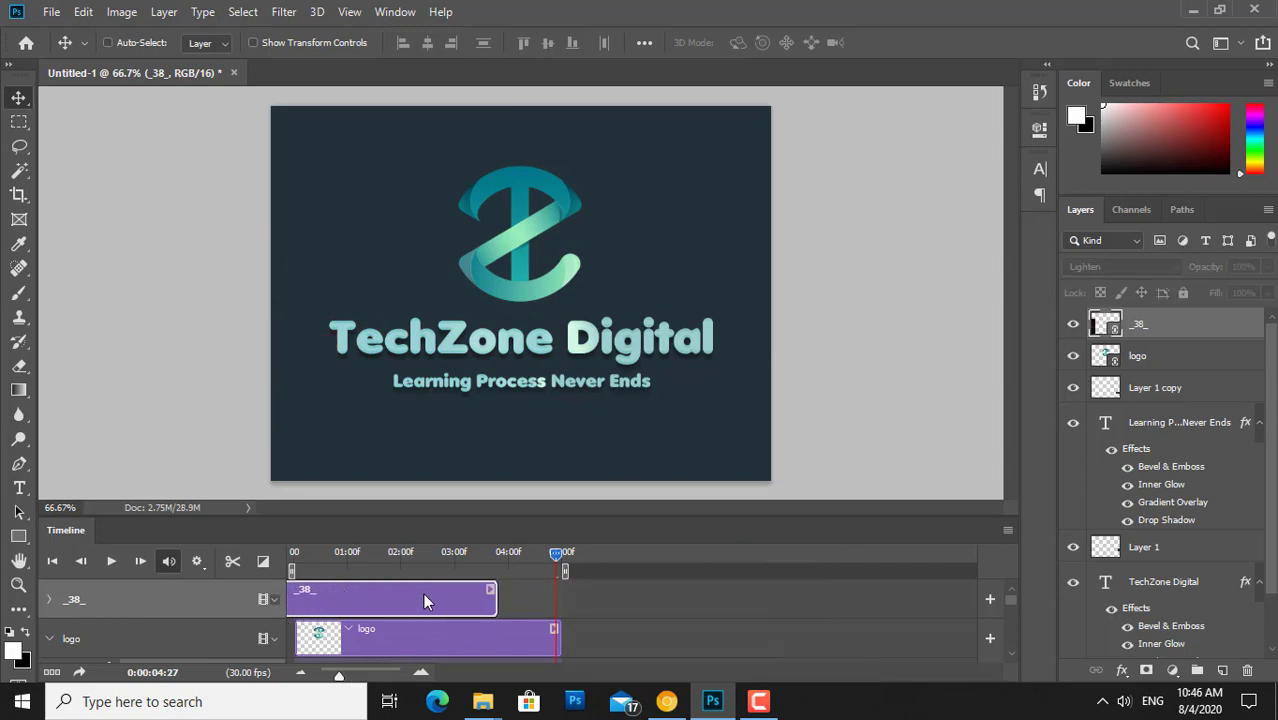
pyautogui.moveTo(474, 597); pyautogui.dragTo(497, 607)
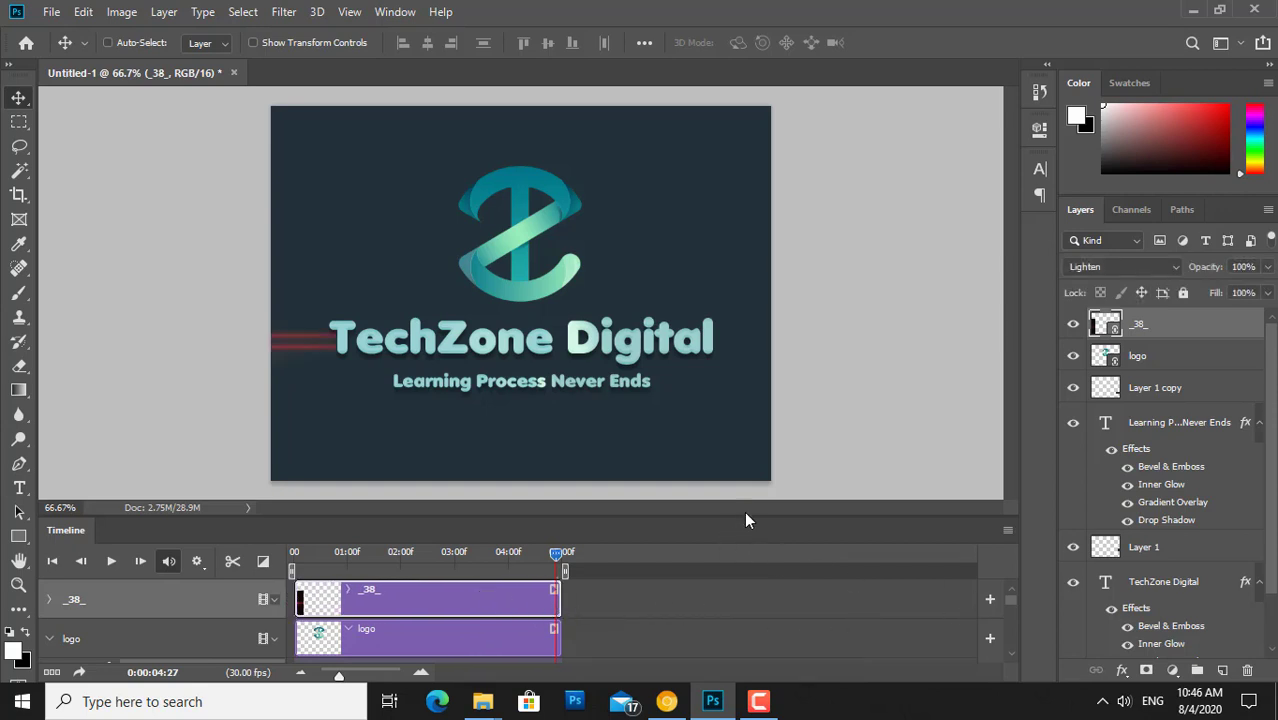
pyautogui.moveTo(746, 517); pyautogui.dragTo(760, 423)
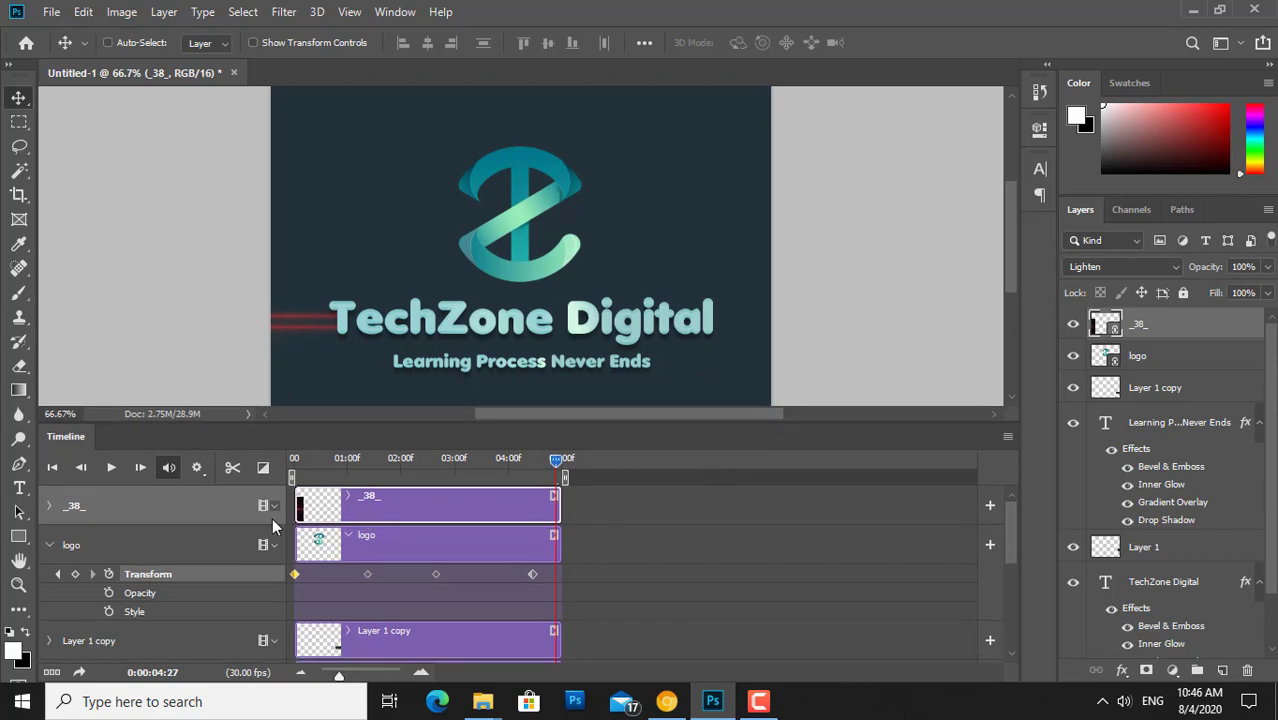
pyautogui.click(47, 505)
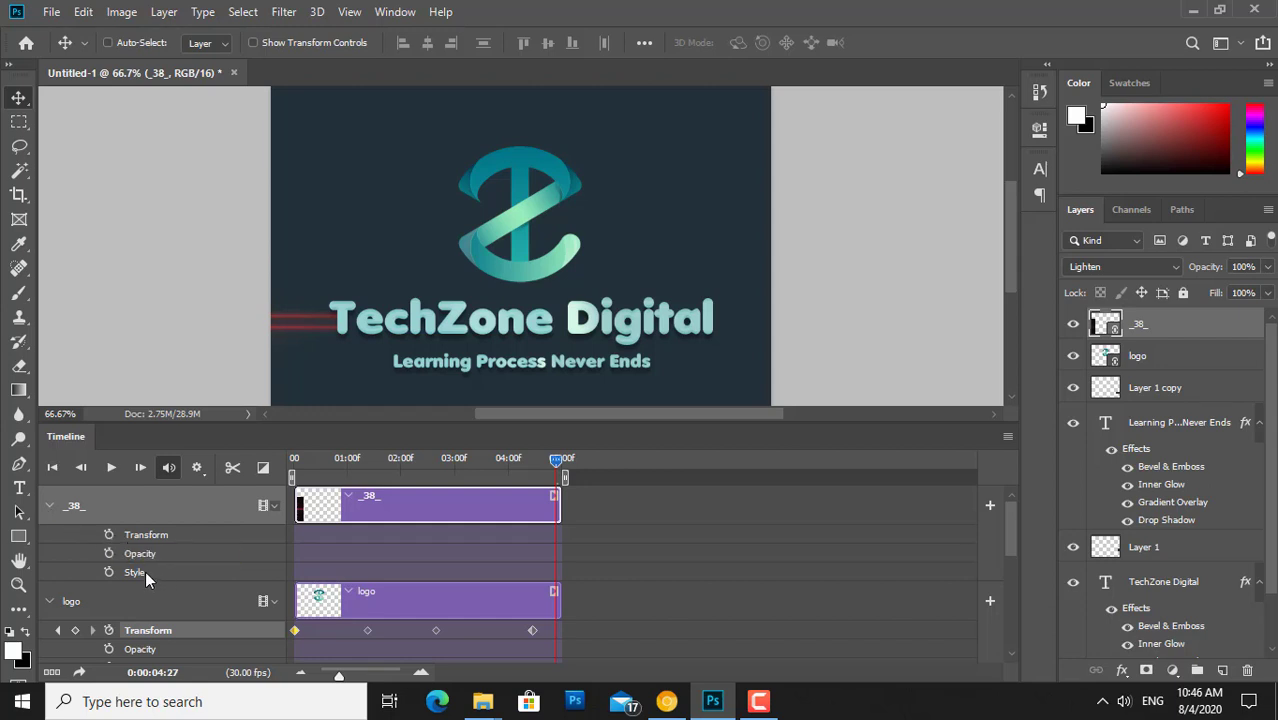
# Step: Push the flare further left, then move the _38_ clip to start around 04:15
pyautogui.moveTo(558, 463); pyautogui.dragTo(295, 463)
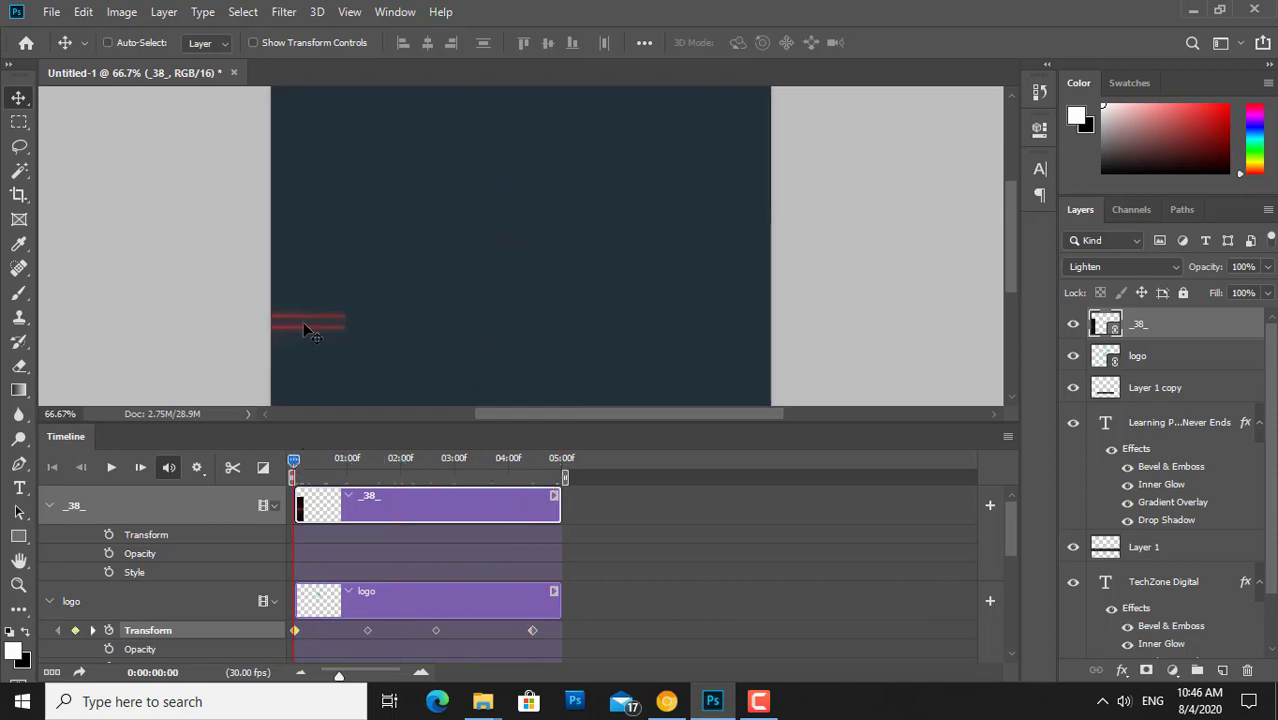
pyautogui.moveTo(303, 322); pyautogui.dragTo(230, 321)
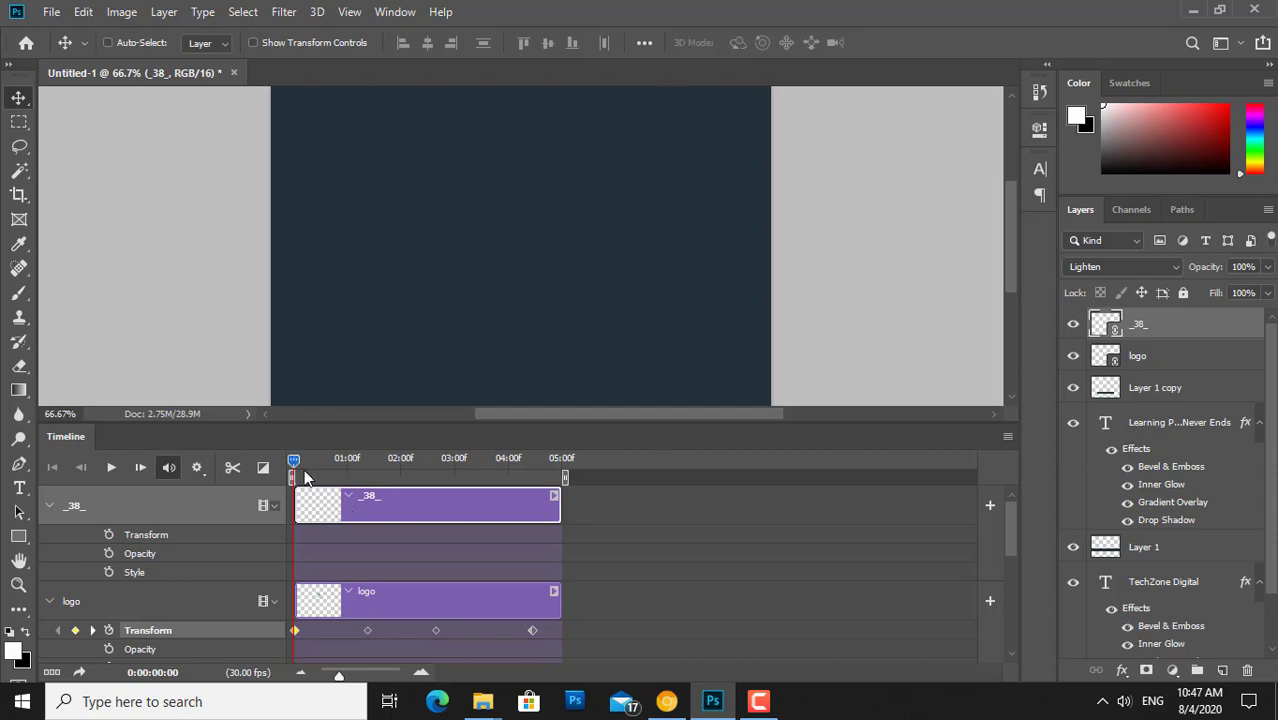
pyautogui.moveTo(294, 465); pyautogui.dragTo(556, 461)
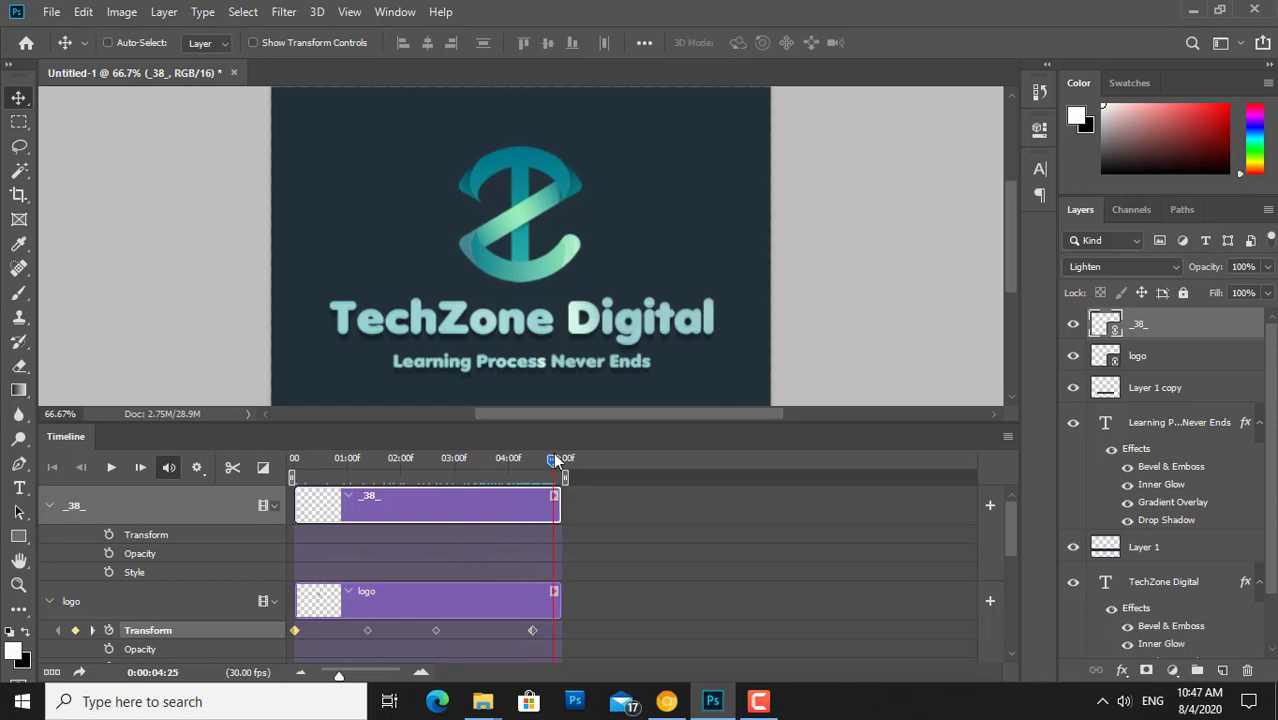
pyautogui.moveTo(394, 510); pyautogui.dragTo(638, 511)
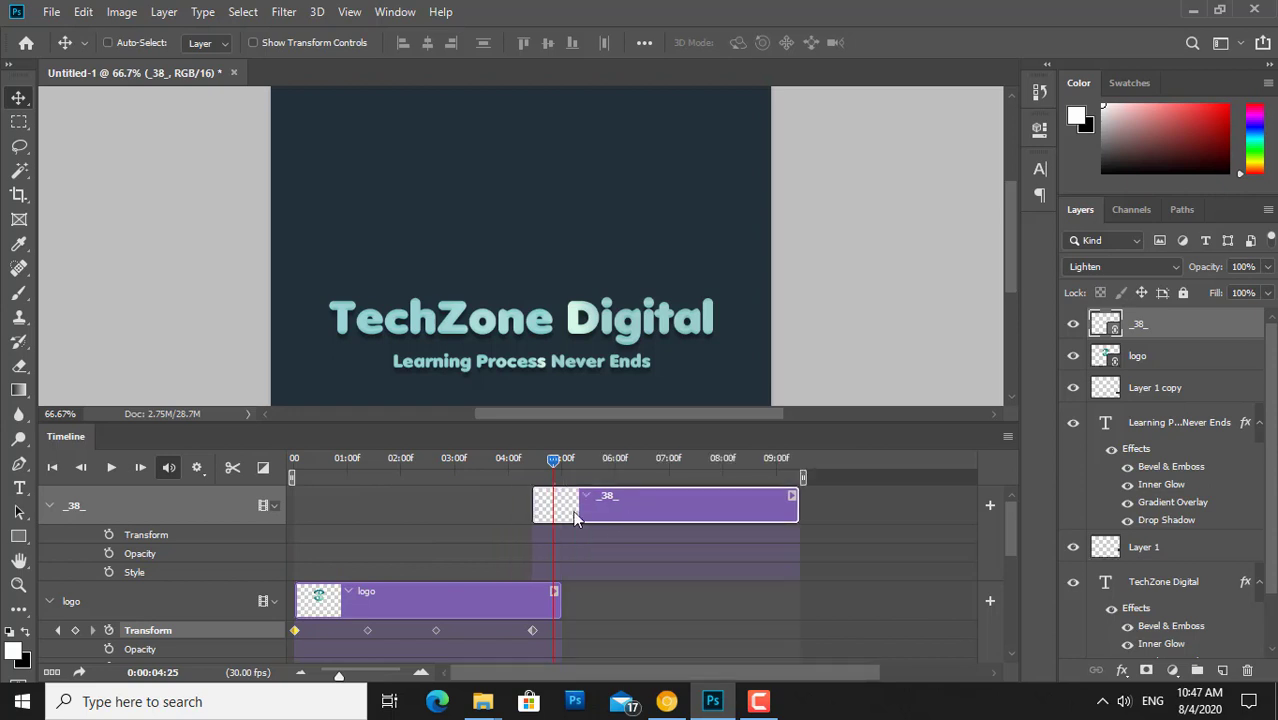
# Step: Add a Transform keyframe on the _38_ track at 04:25, then move to 05:18
pyautogui.click(110, 536)
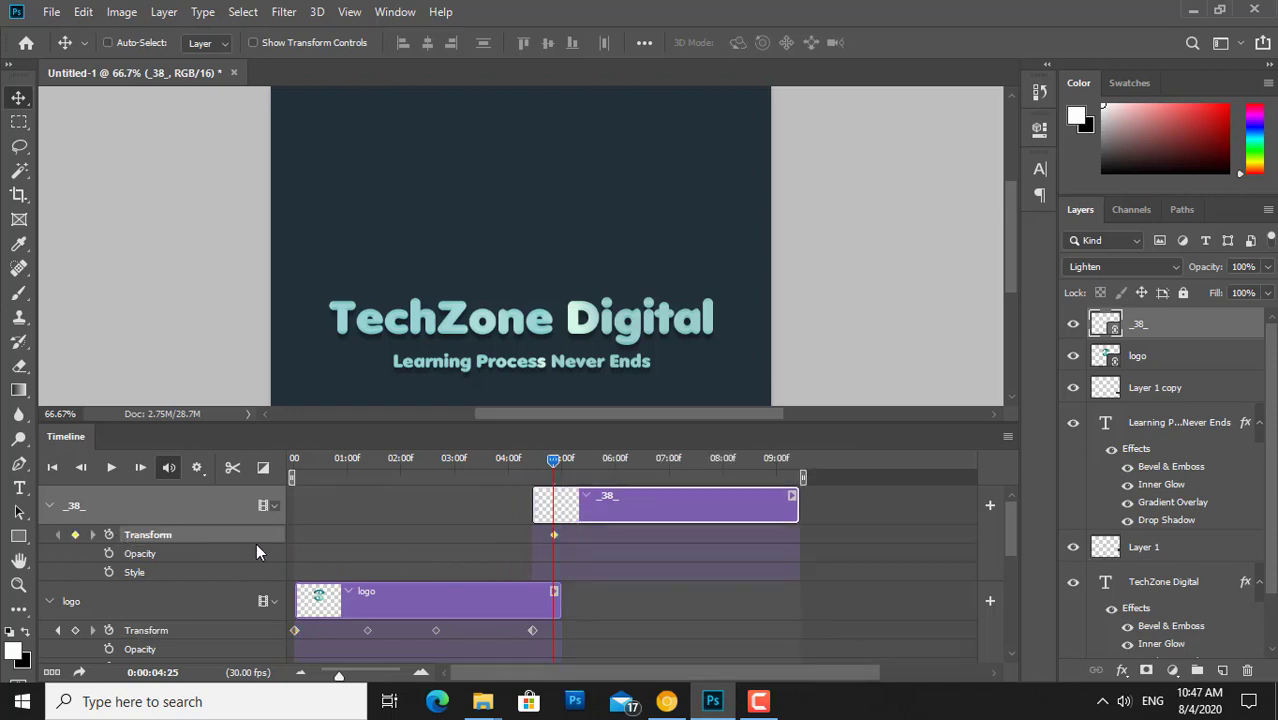
pyautogui.moveTo(557, 465); pyautogui.dragTo(593, 468)
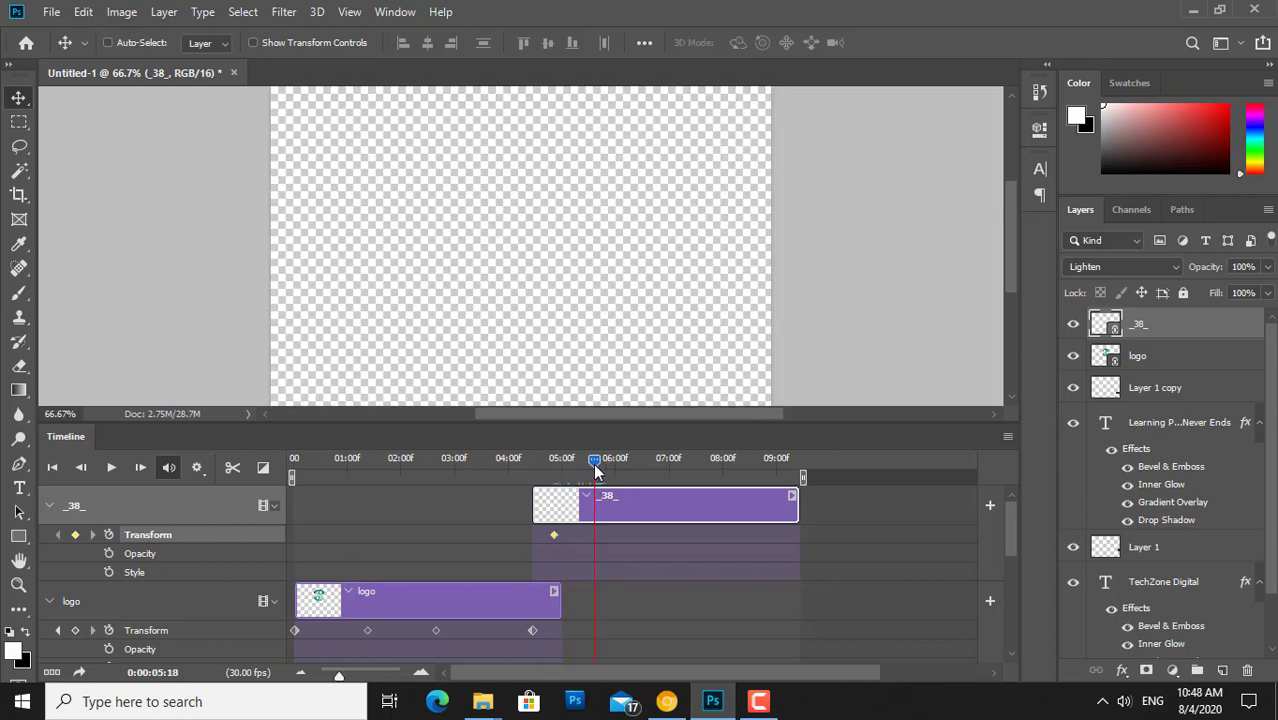
pyautogui.scroll(-2, 667, 588)
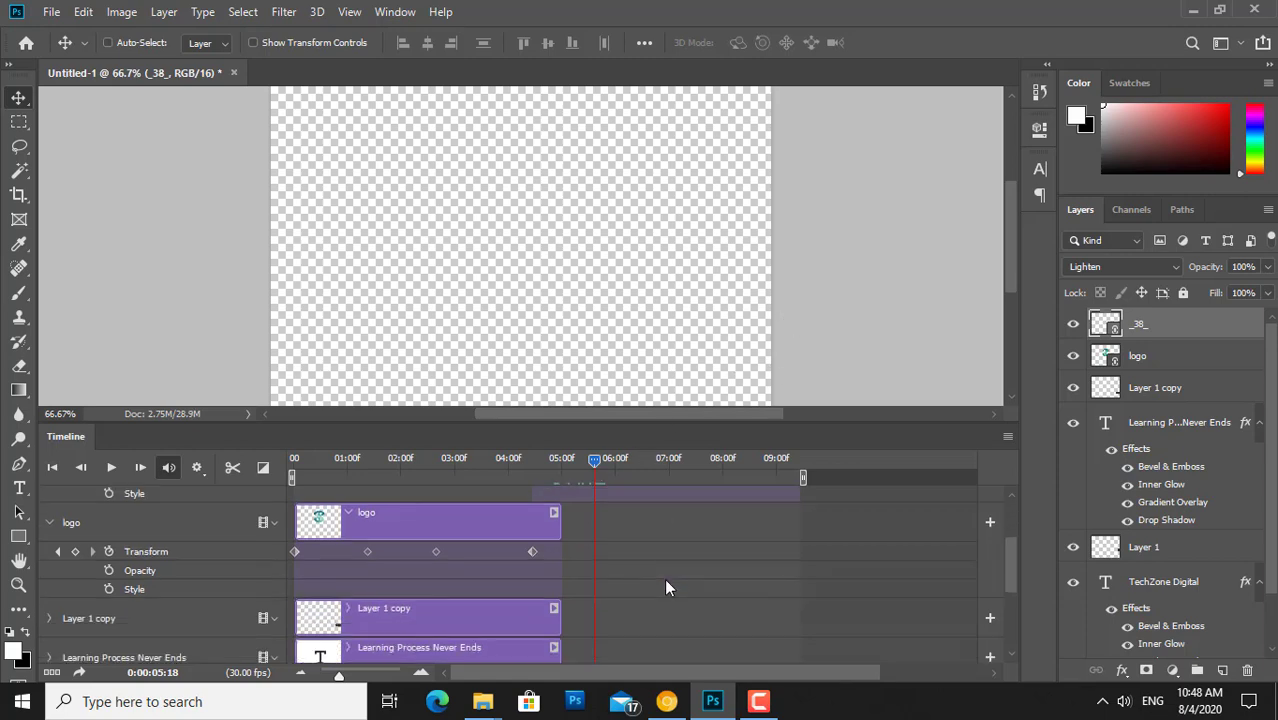
pyautogui.scroll(-3, 667, 588)
pyautogui.scroll(-2, 667, 588)
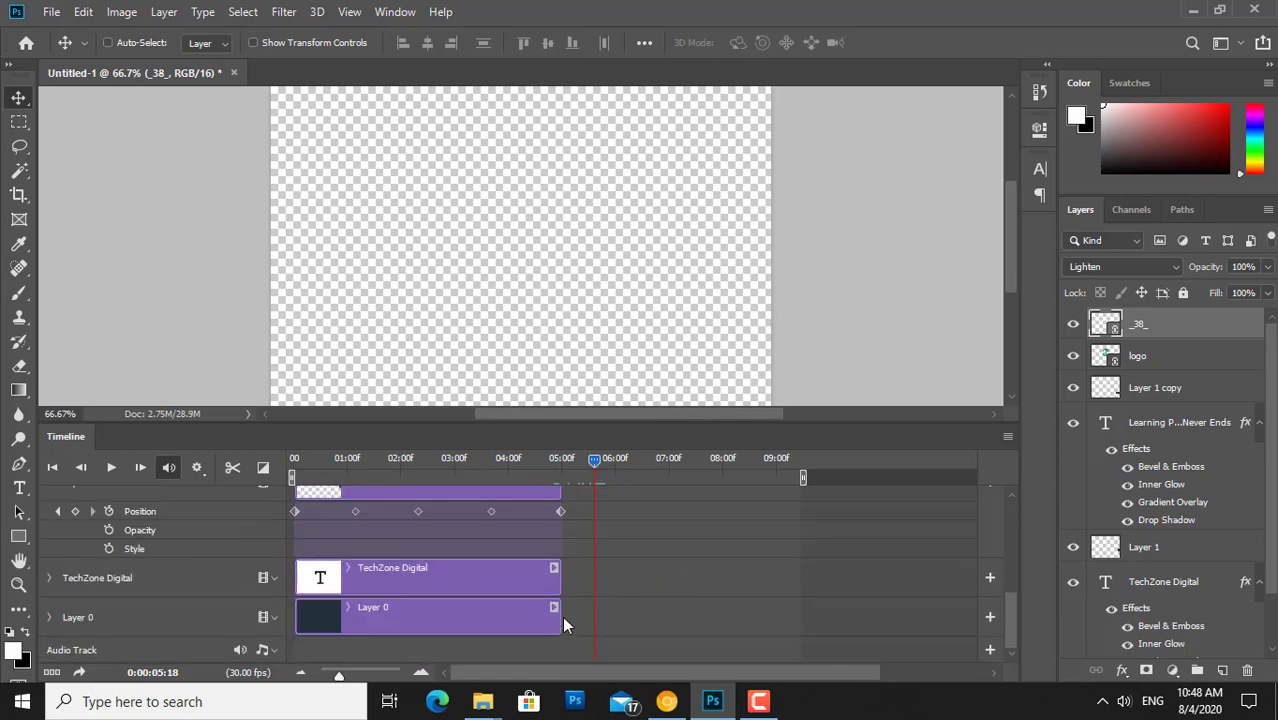
# Step: Extend the Layer 0 background and TechZone Digital text clips to about 09:00
pyautogui.moveTo(561, 619); pyautogui.dragTo(798, 617)
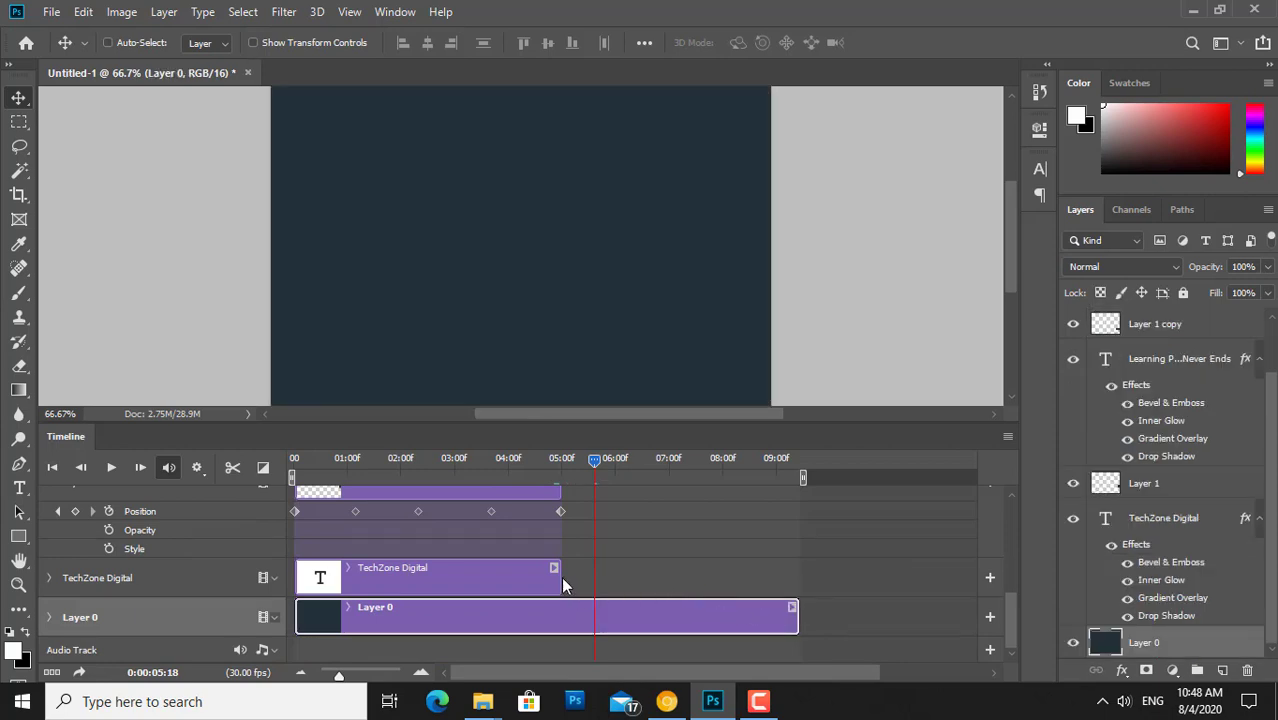
pyautogui.moveTo(563, 578); pyautogui.dragTo(800, 577)
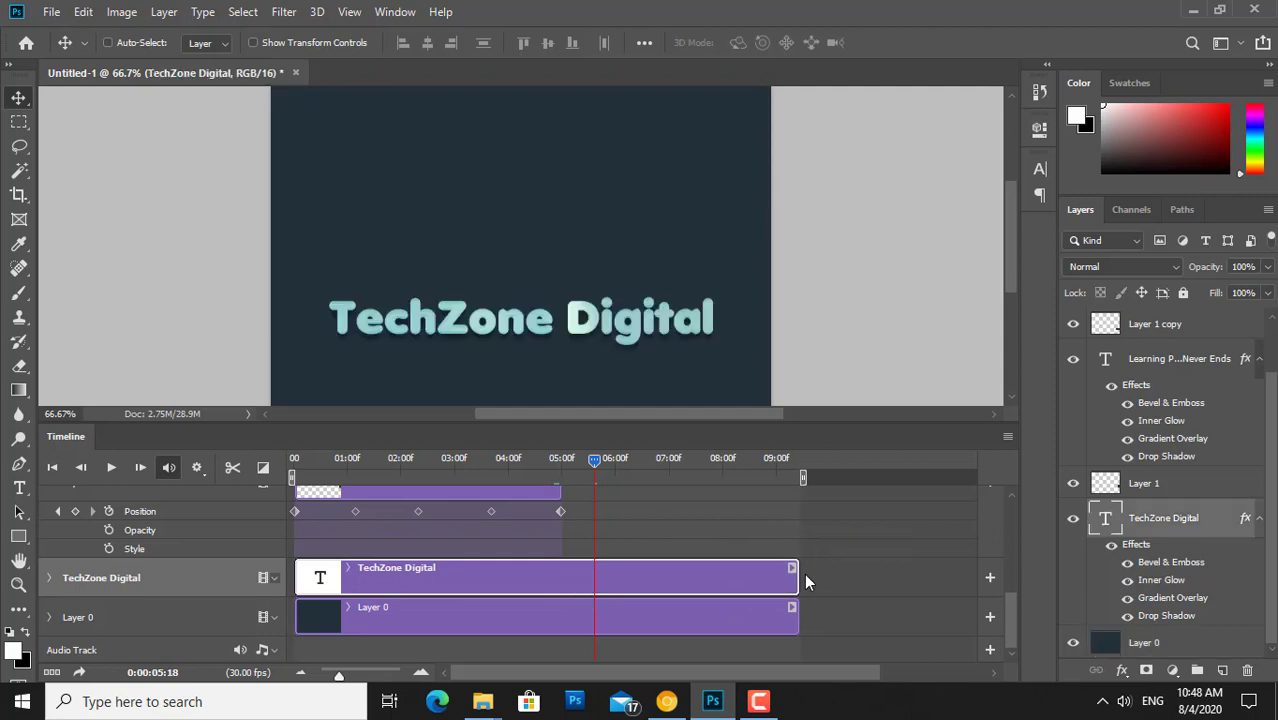
pyautogui.scroll(1, 803, 573)
pyautogui.scroll(1, 760, 585)
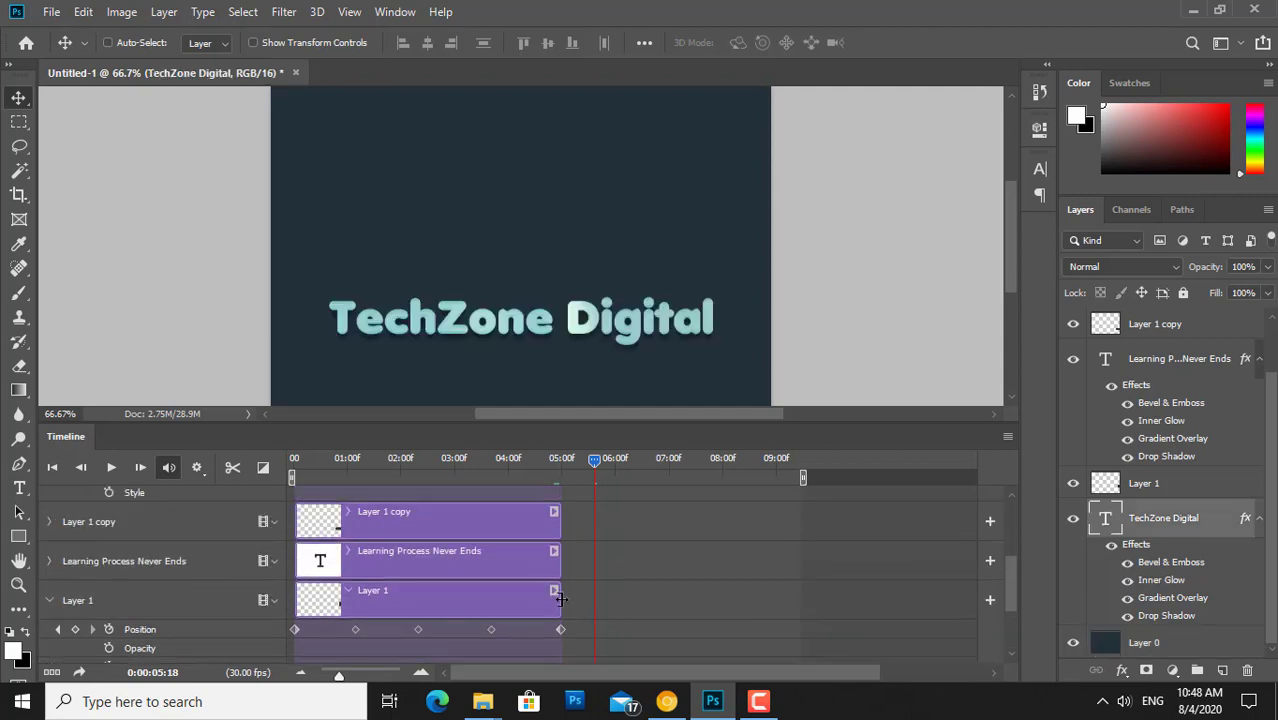
pyautogui.scroll(1, 647, 592)
pyautogui.scroll(1, 647, 591)
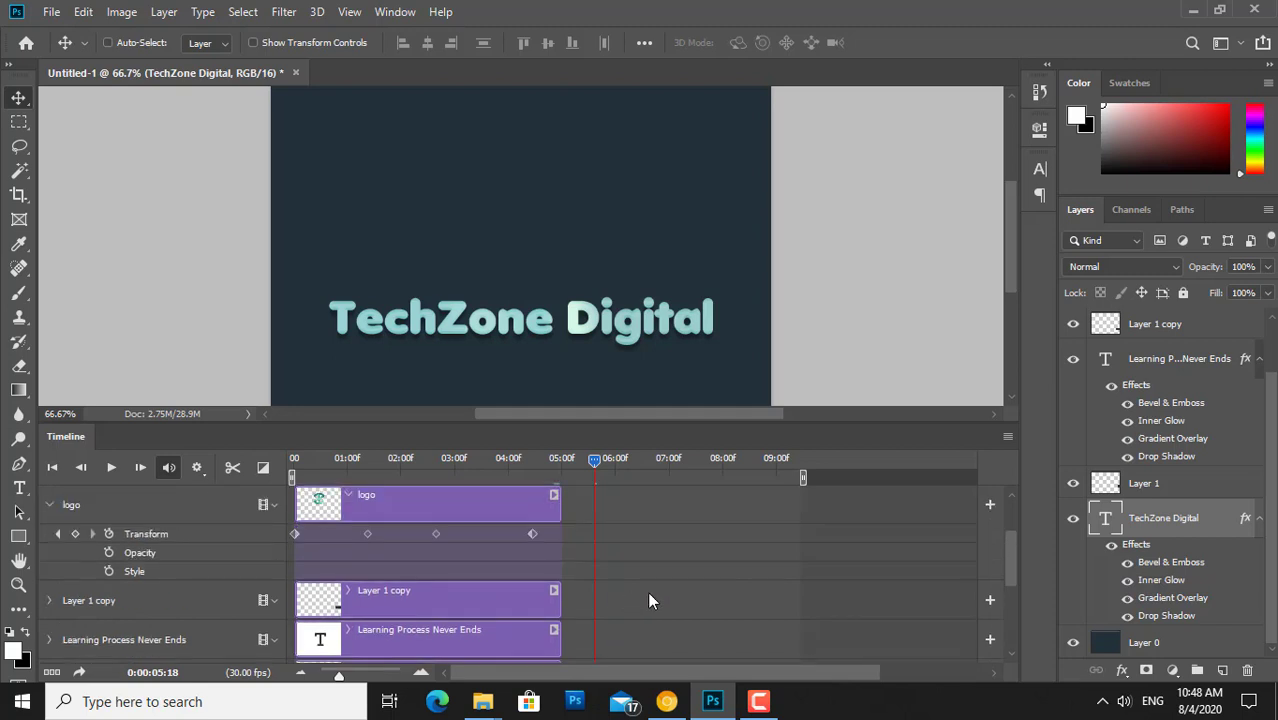
pyautogui.scroll(1, 647, 591)
pyautogui.scroll(1, 647, 591)
pyautogui.scroll(1, 647, 591)
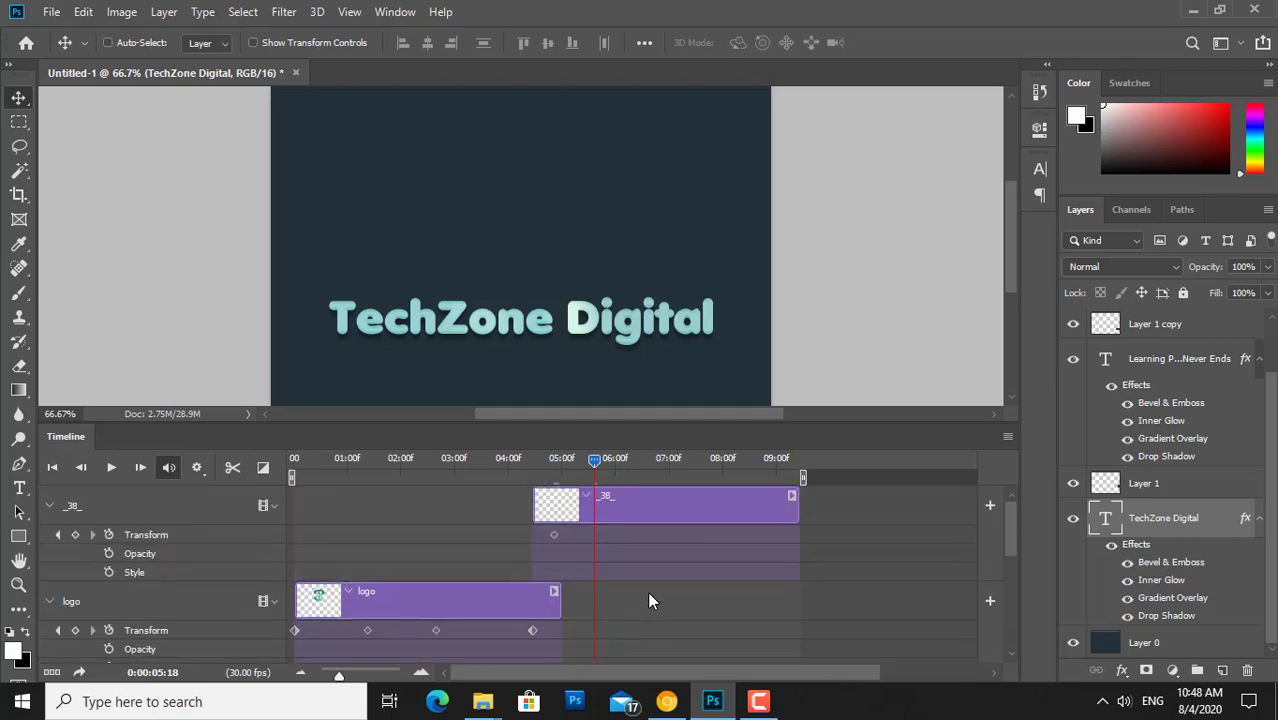
pyautogui.scroll(-1, 647, 591)
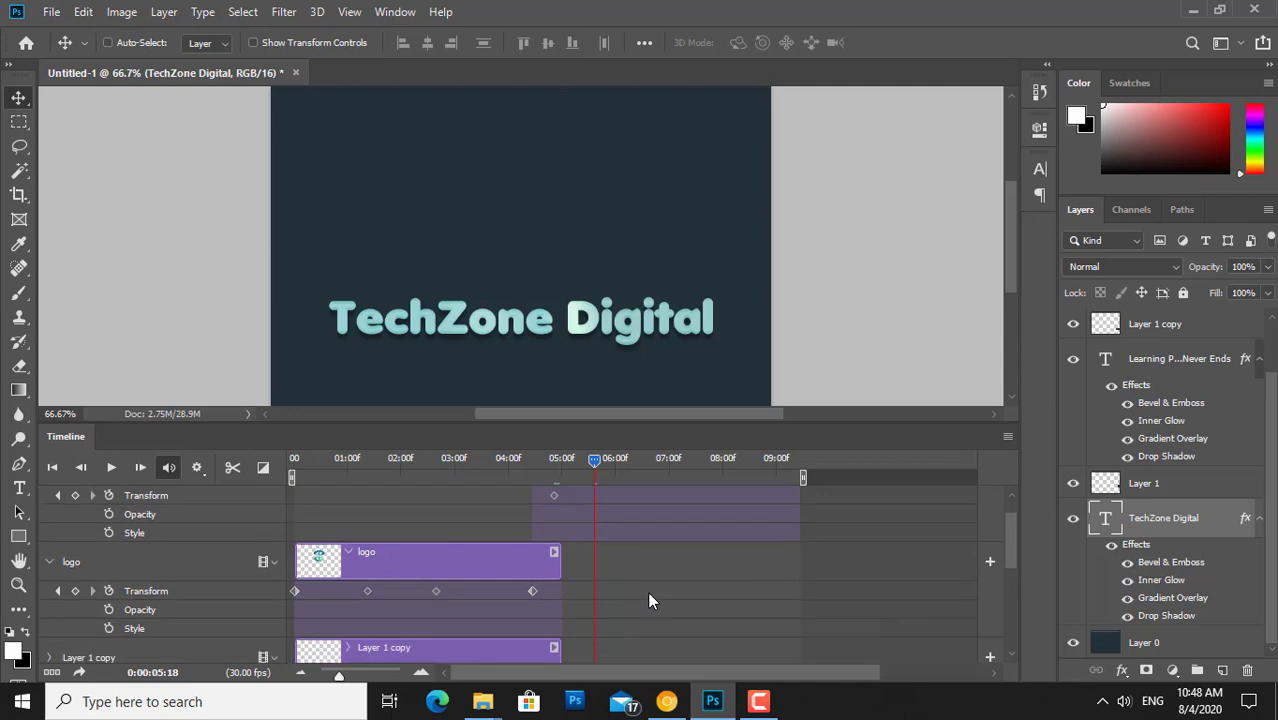
pyautogui.scroll(-1, 647, 591)
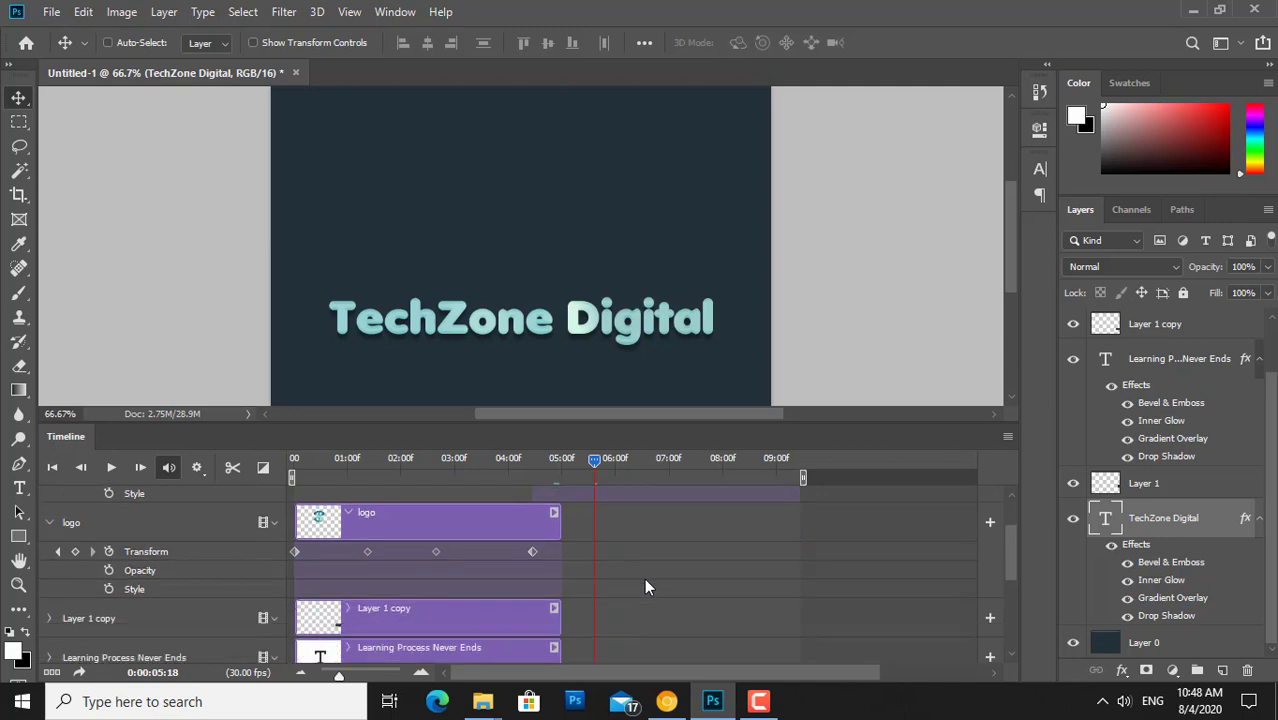
# Step: Extend the logo and Learning Process Never Ends clips to about 09:00
pyautogui.moveTo(591, 461); pyautogui.dragTo(558, 461)
pyautogui.moveTo(560, 520); pyautogui.dragTo(798, 520)
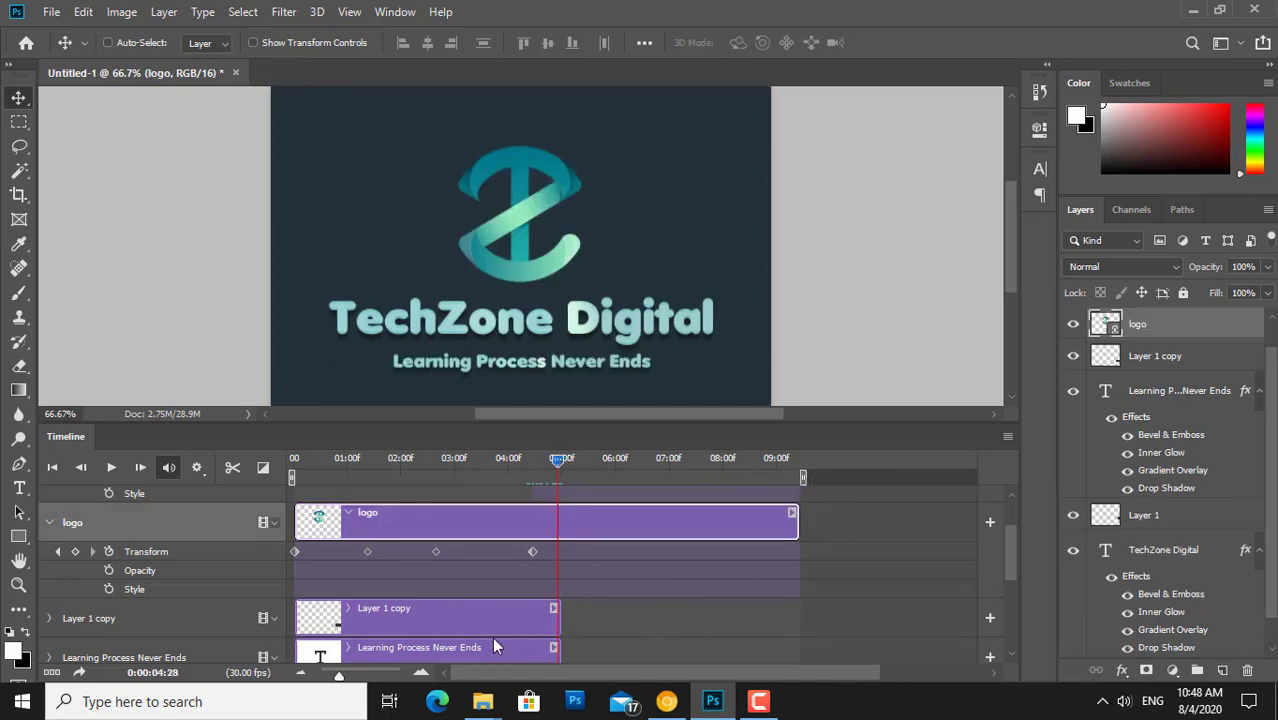
pyautogui.scroll(-1, 593, 630)
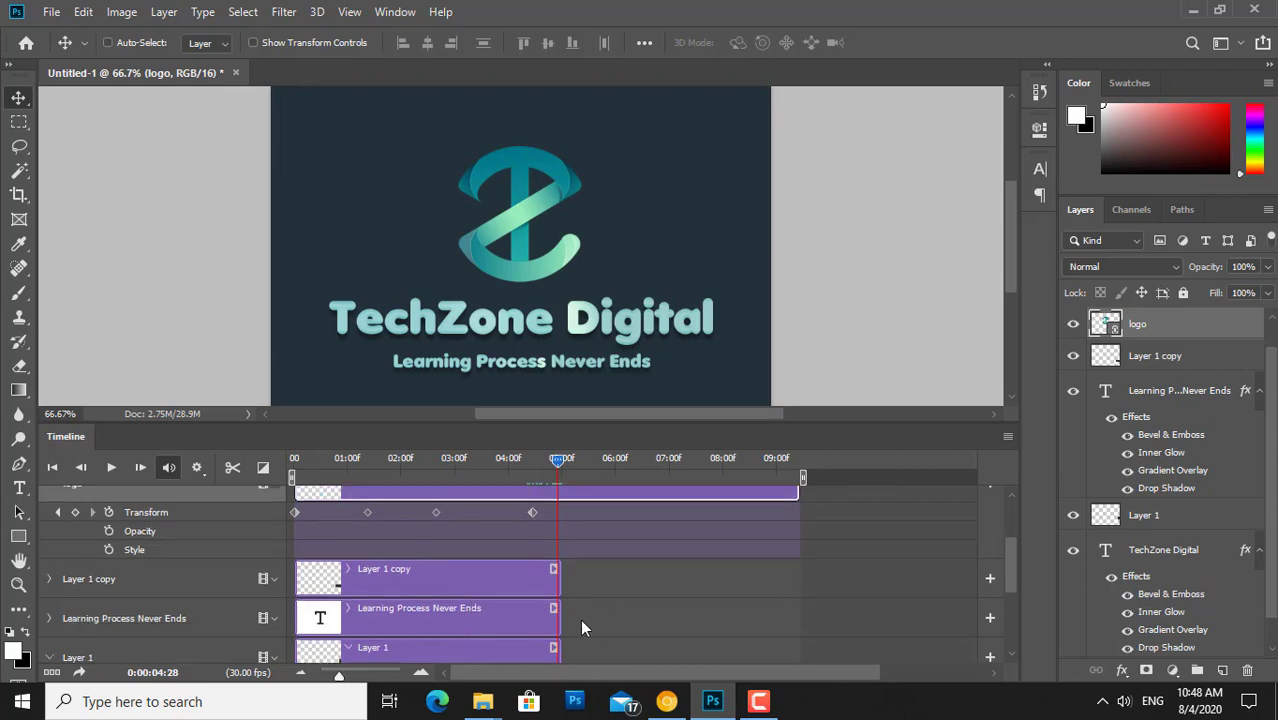
pyautogui.moveTo(560, 622); pyautogui.dragTo(798, 622)
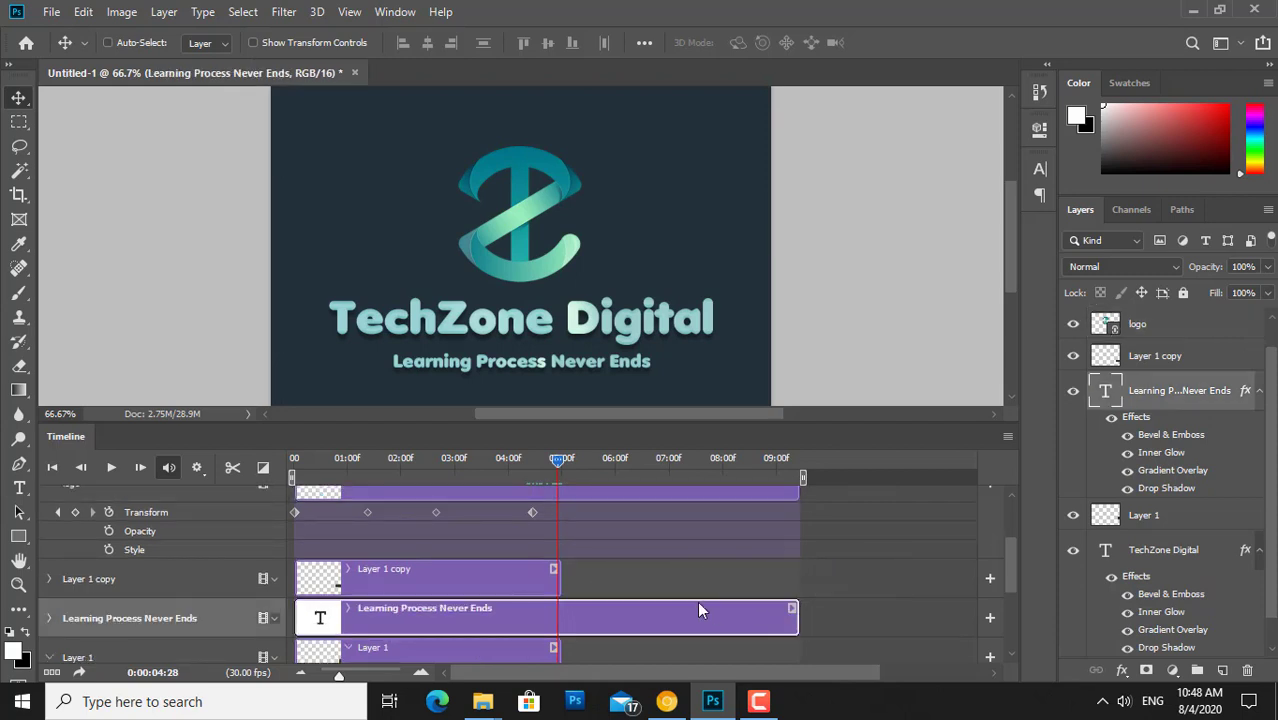
pyautogui.scroll(2, 663, 601)
pyautogui.scroll(1, 663, 601)
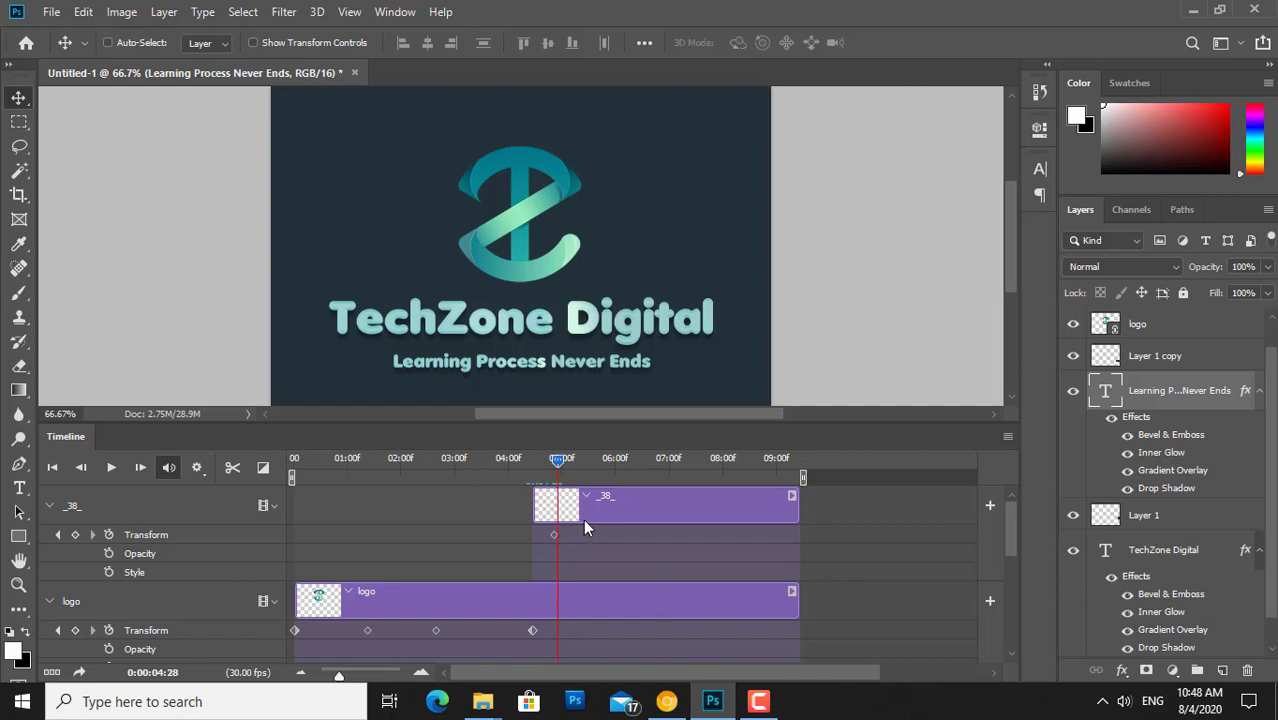
# Step: Key the _38_ flare's start at 04:19 and bring it to the title's left by 05:14
pyautogui.click(586, 522)
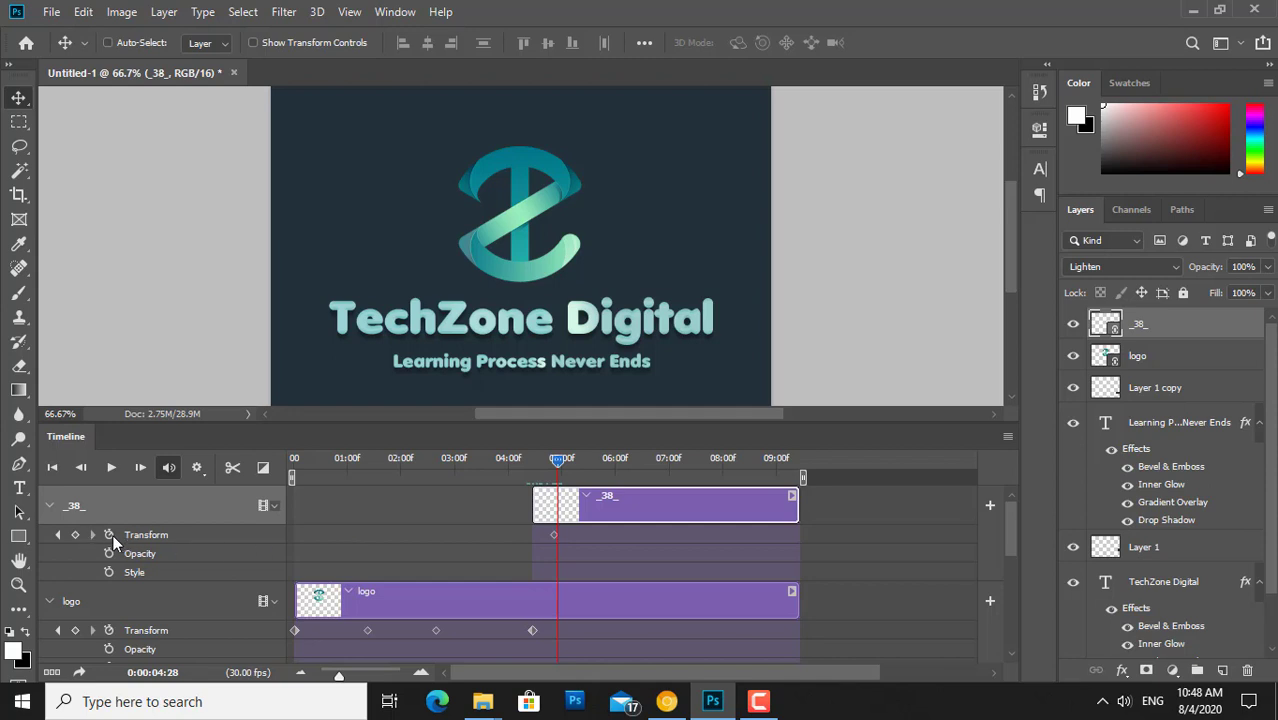
pyautogui.click(556, 469)
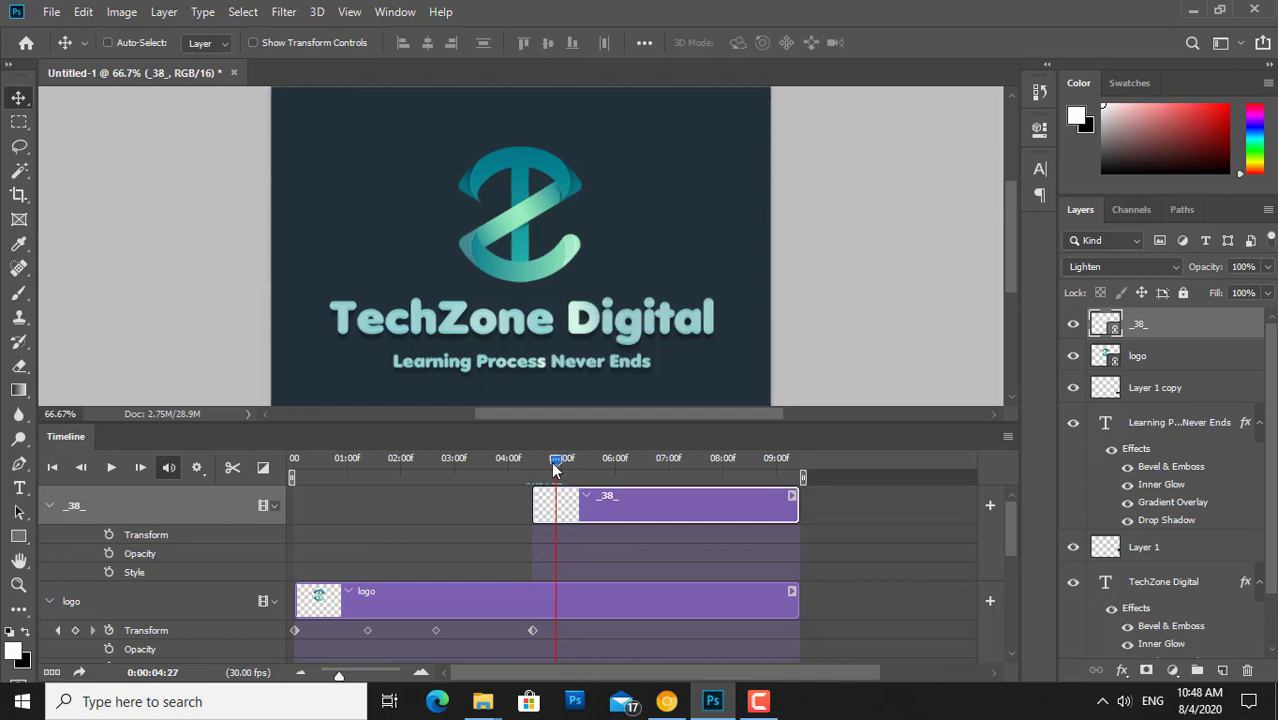
pyautogui.moveTo(556, 469); pyautogui.dragTo(542, 469)
pyautogui.click(109, 535)
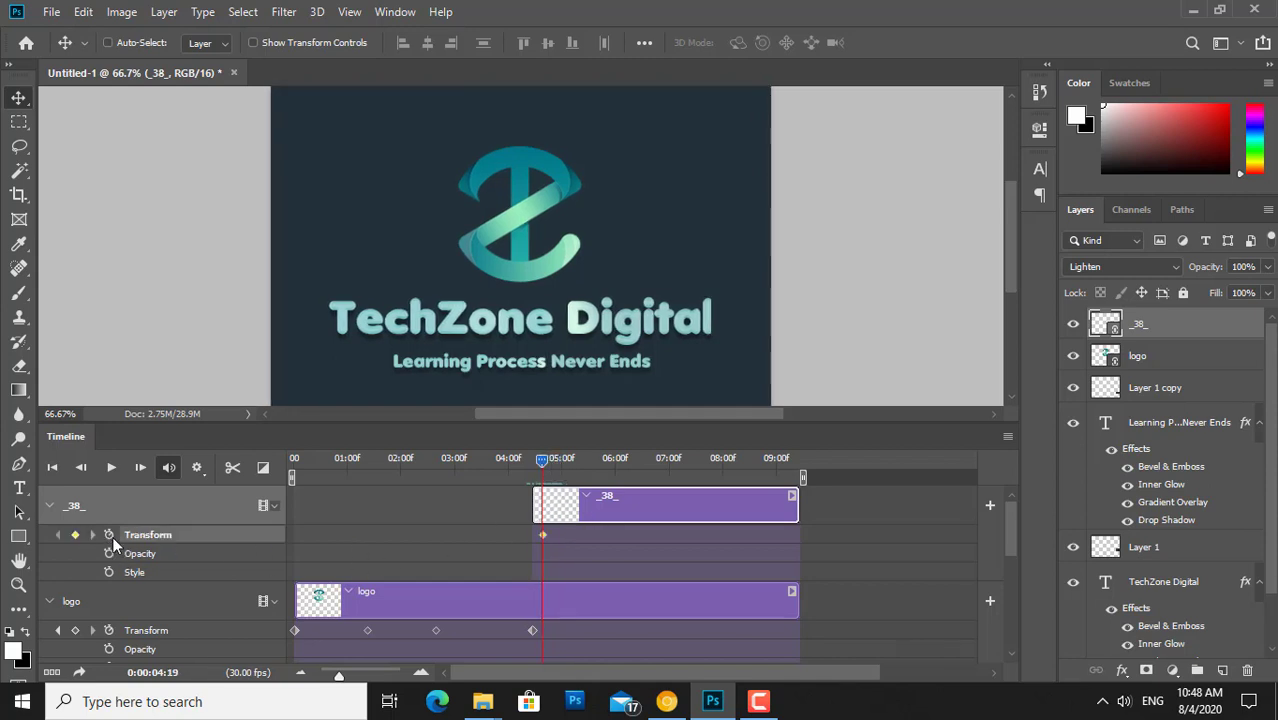
pyautogui.moveTo(545, 469); pyautogui.dragTo(587, 469)
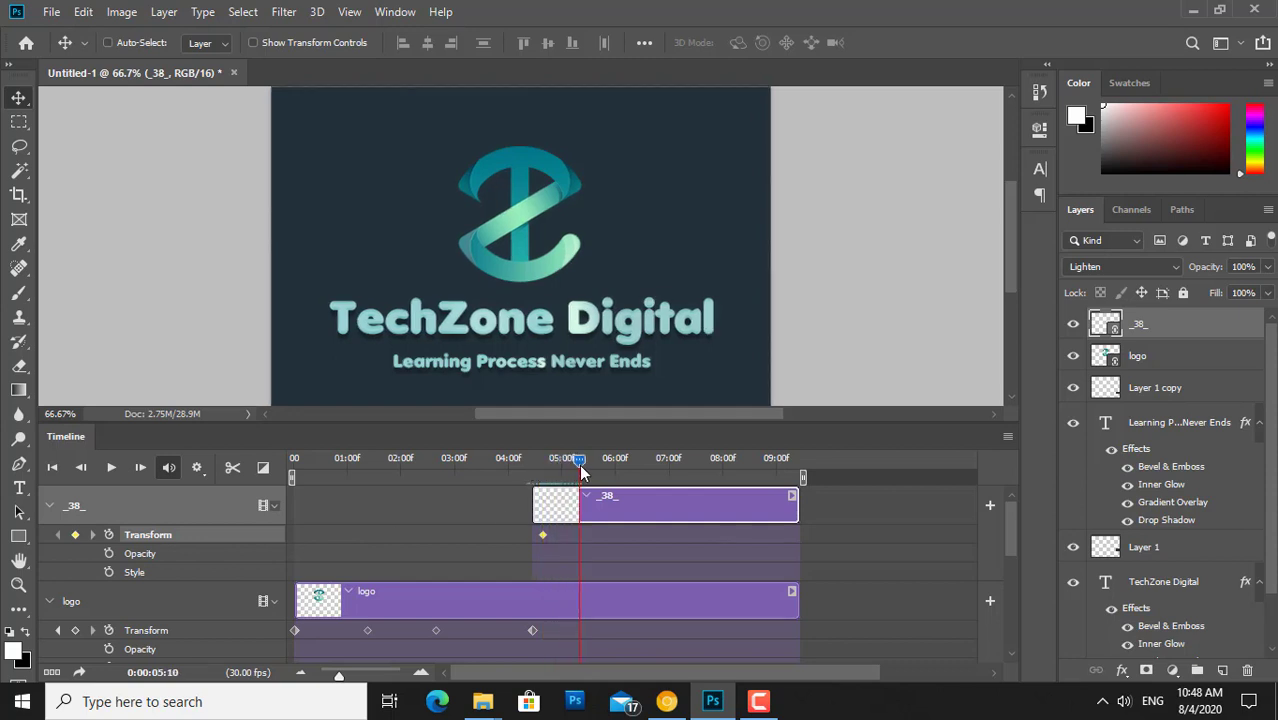
pyautogui.moveTo(321, 325); pyautogui.dragTo(546, 342)
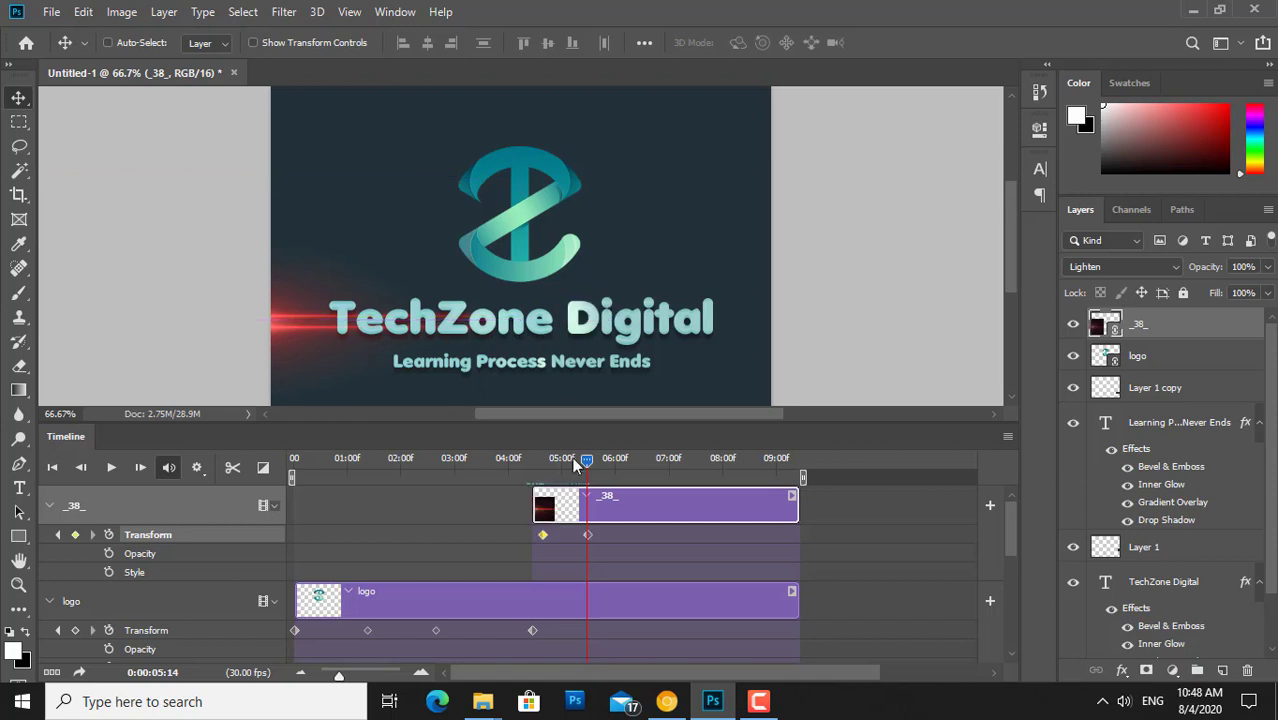
# Step: Keyframe the flare behind TechZone at 06:12, behind Digital at 07:19, then off-canvas right by 09:12
pyautogui.moveTo(590, 460); pyautogui.dragTo(636, 460)
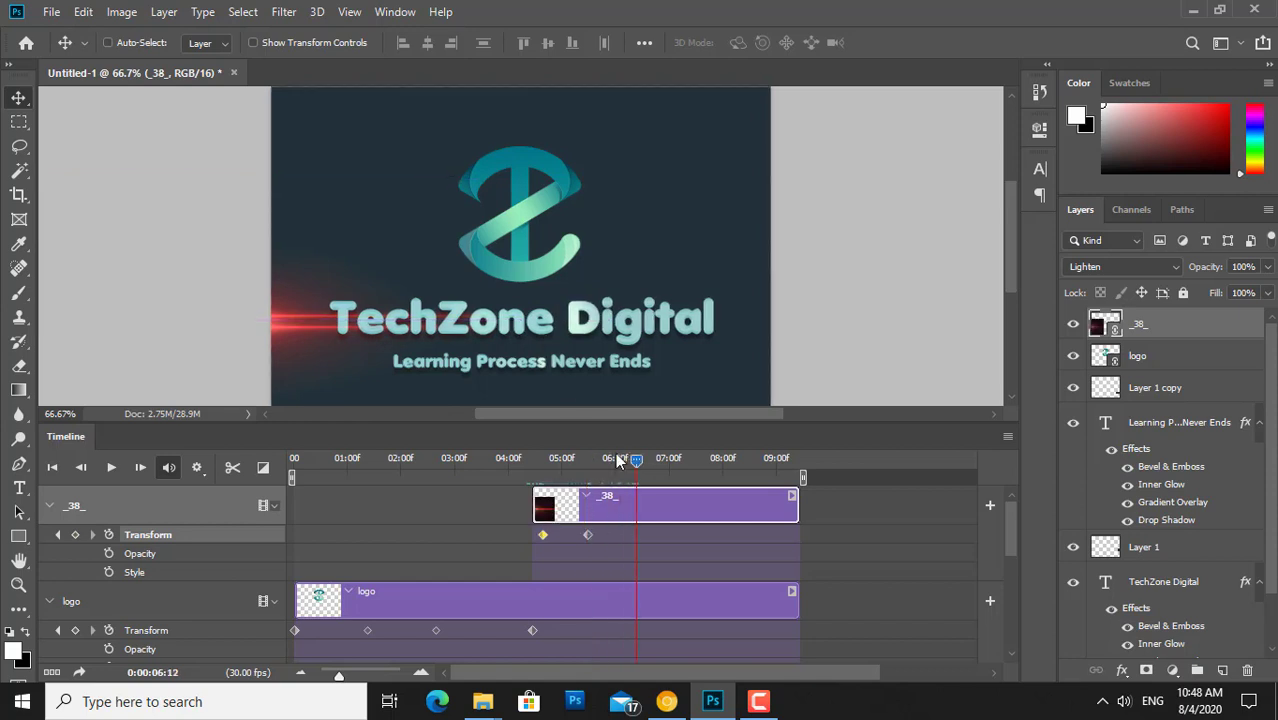
pyautogui.moveTo(373, 334); pyautogui.dragTo(465, 334)
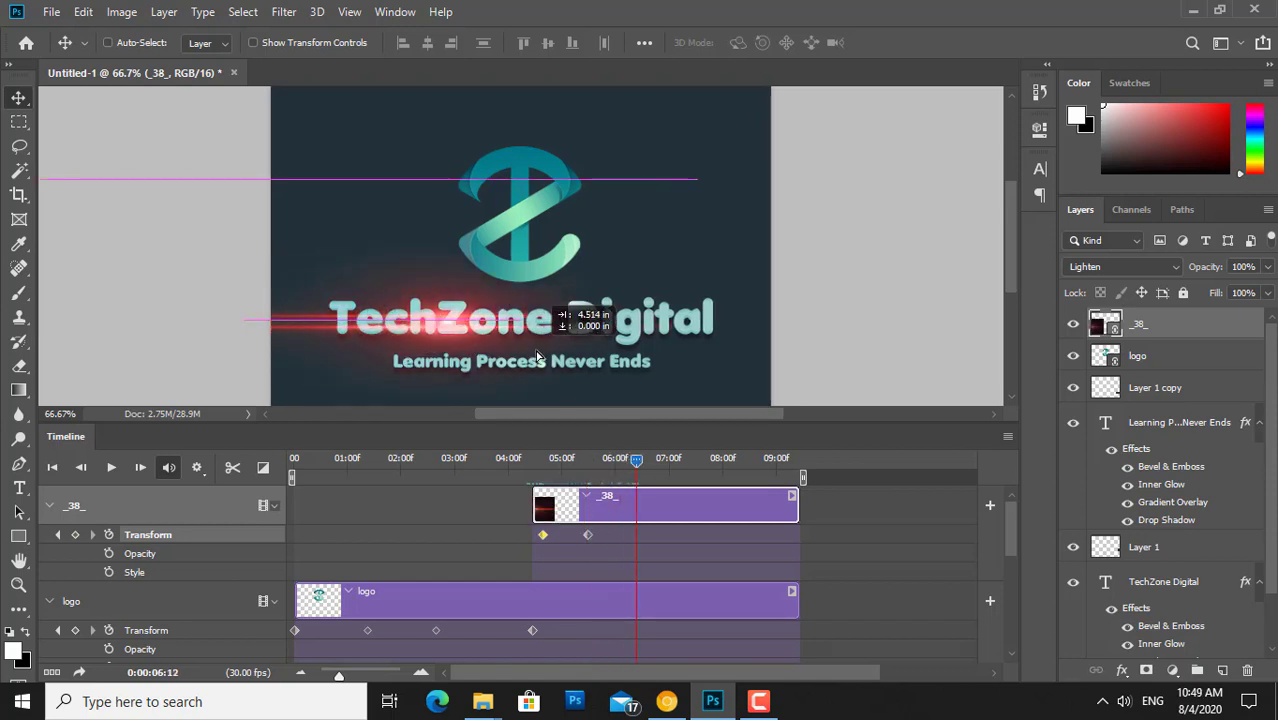
pyautogui.moveTo(637, 460); pyautogui.dragTo(703, 459)
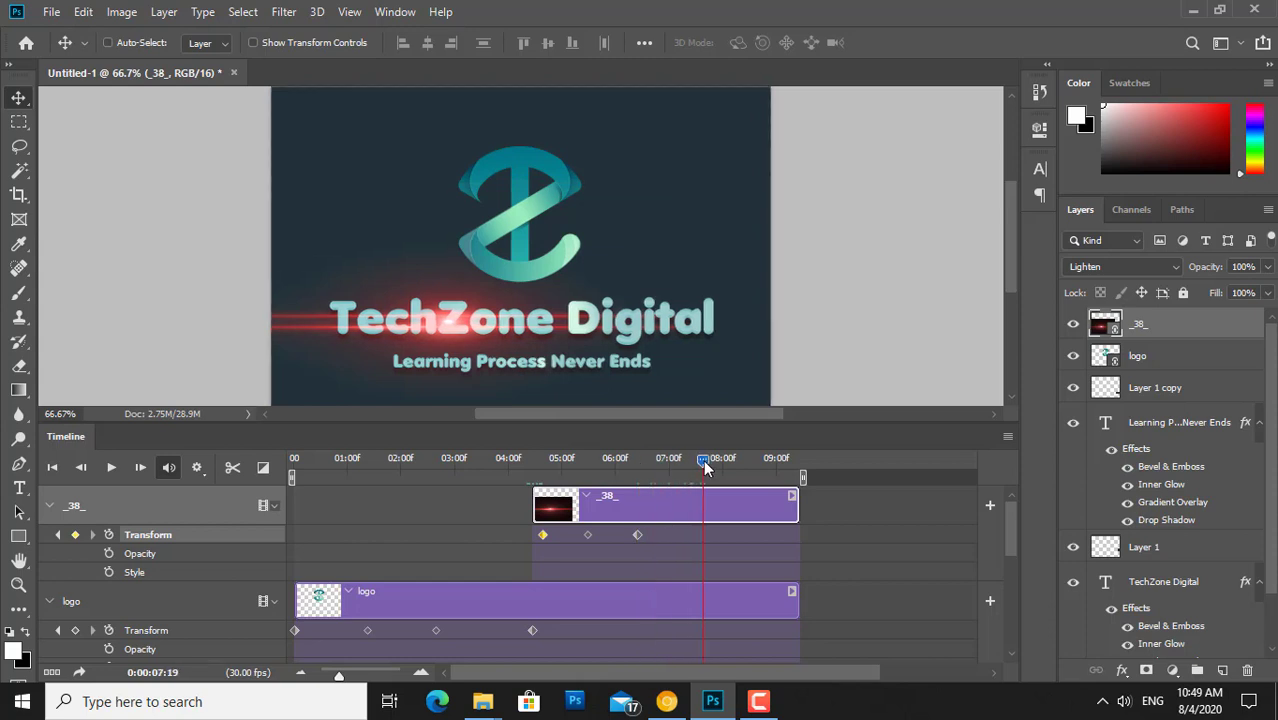
pyautogui.moveTo(405, 350); pyautogui.dragTo(685, 350)
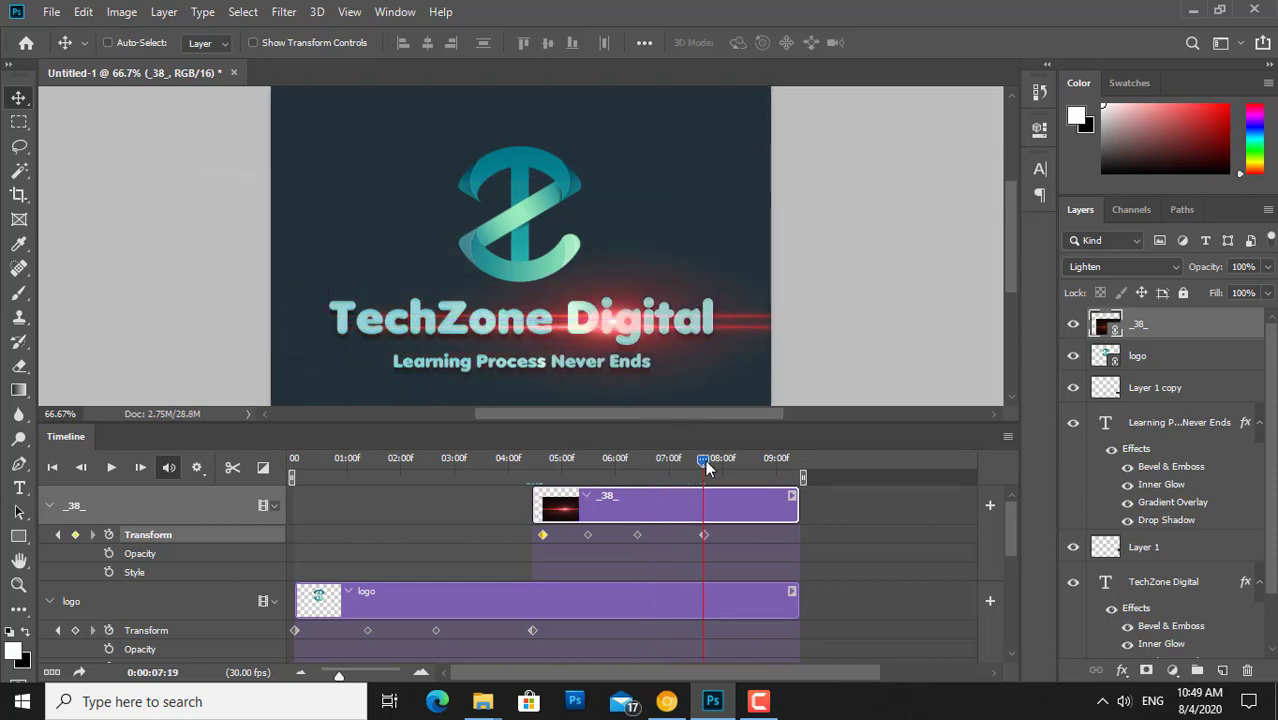
pyautogui.moveTo(705, 460); pyautogui.dragTo(778, 460)
pyautogui.moveTo(600, 343); pyautogui.dragTo(907, 350)
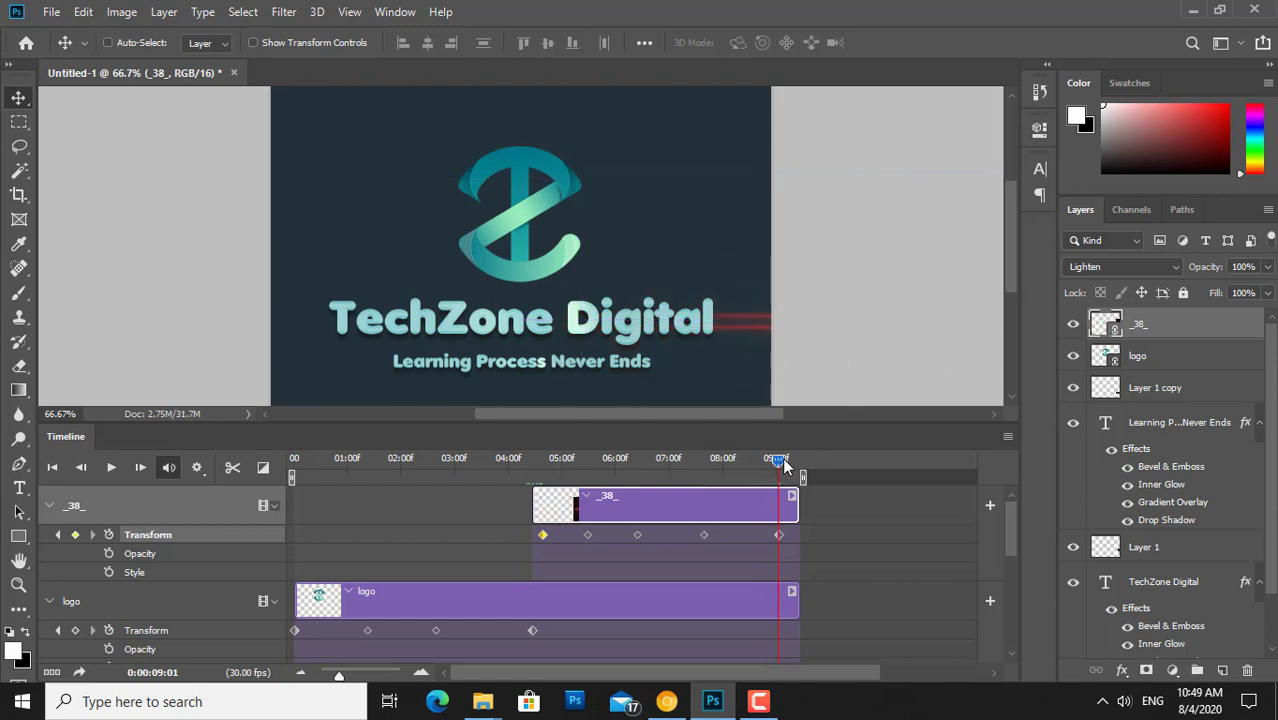
pyautogui.moveTo(785, 463); pyautogui.dragTo(797, 460)
pyautogui.moveTo(722, 328)
pyautogui.mouseDown()
pyautogui.moveTo(813, 340)
pyautogui.moveTo(792, 420)
pyautogui.moveTo(558, 462)
pyautogui.moveTo(285, 462)
pyautogui.mouseUp()
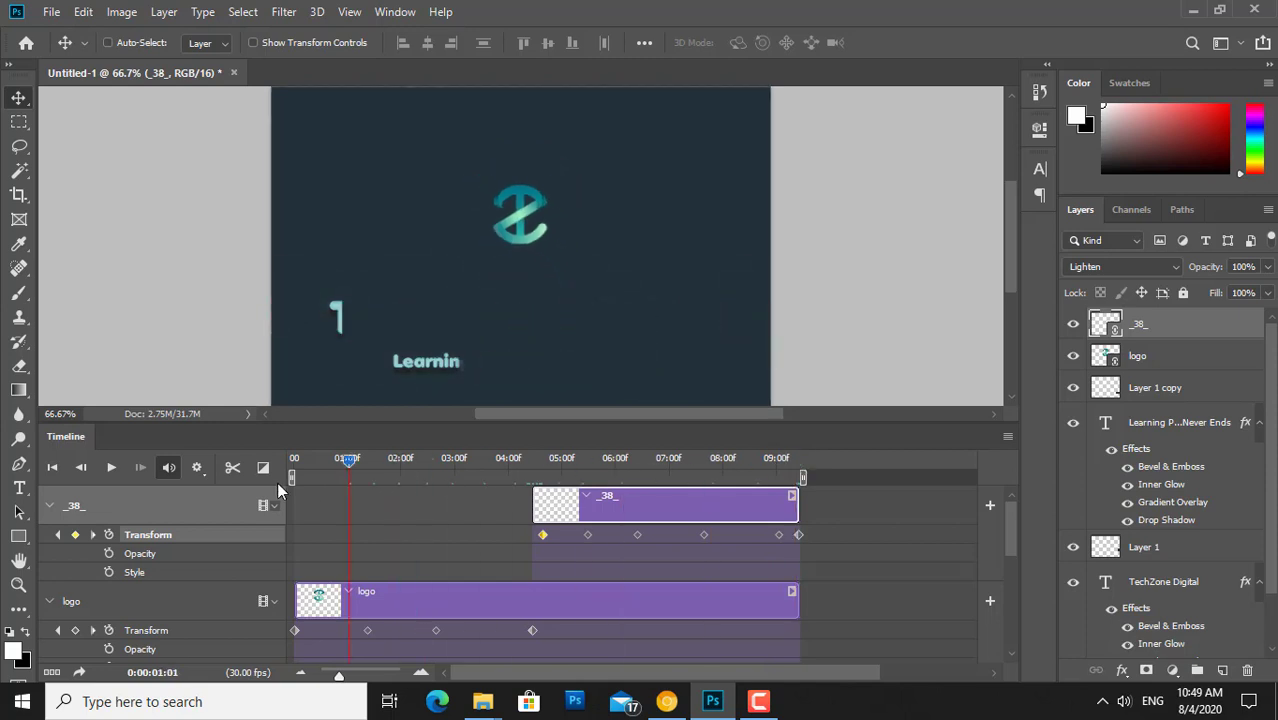
pyautogui.click(112, 469)
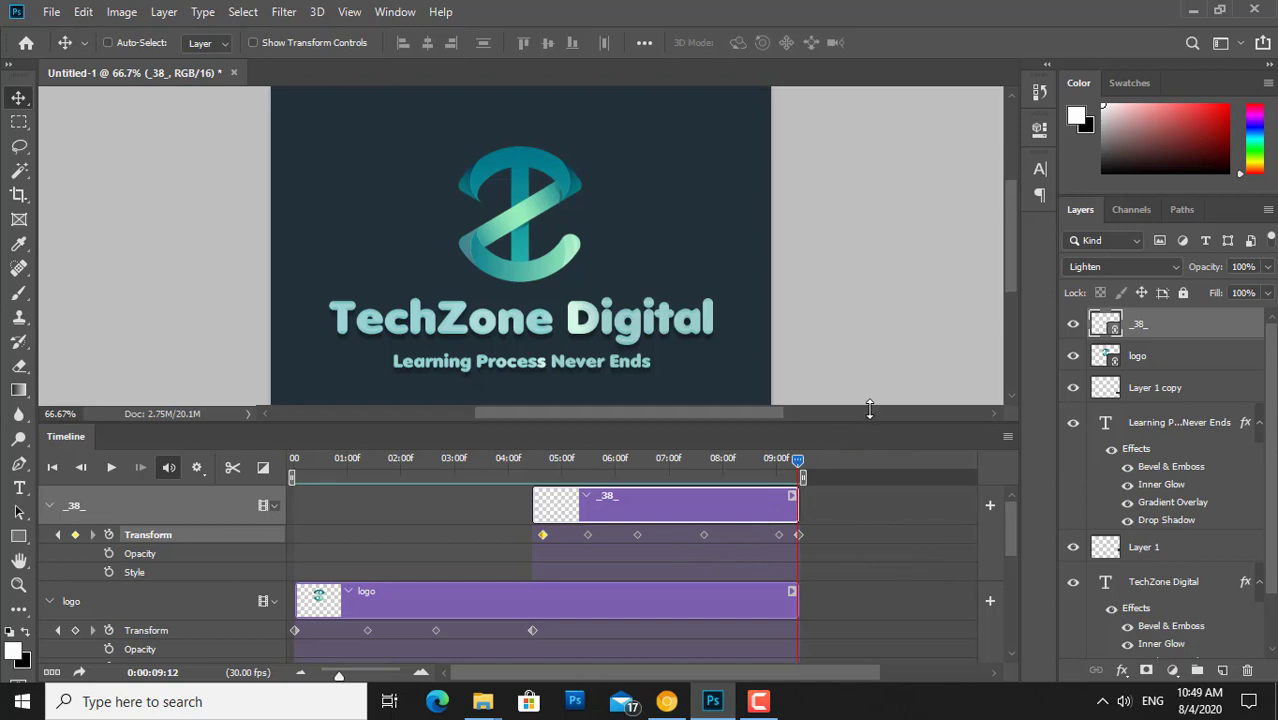
# Step: Trim the tagline clip to about 07:20 and both Layer 1 clips to about 04:00
pyautogui.moveTo(869, 421); pyautogui.dragTo(864, 269)
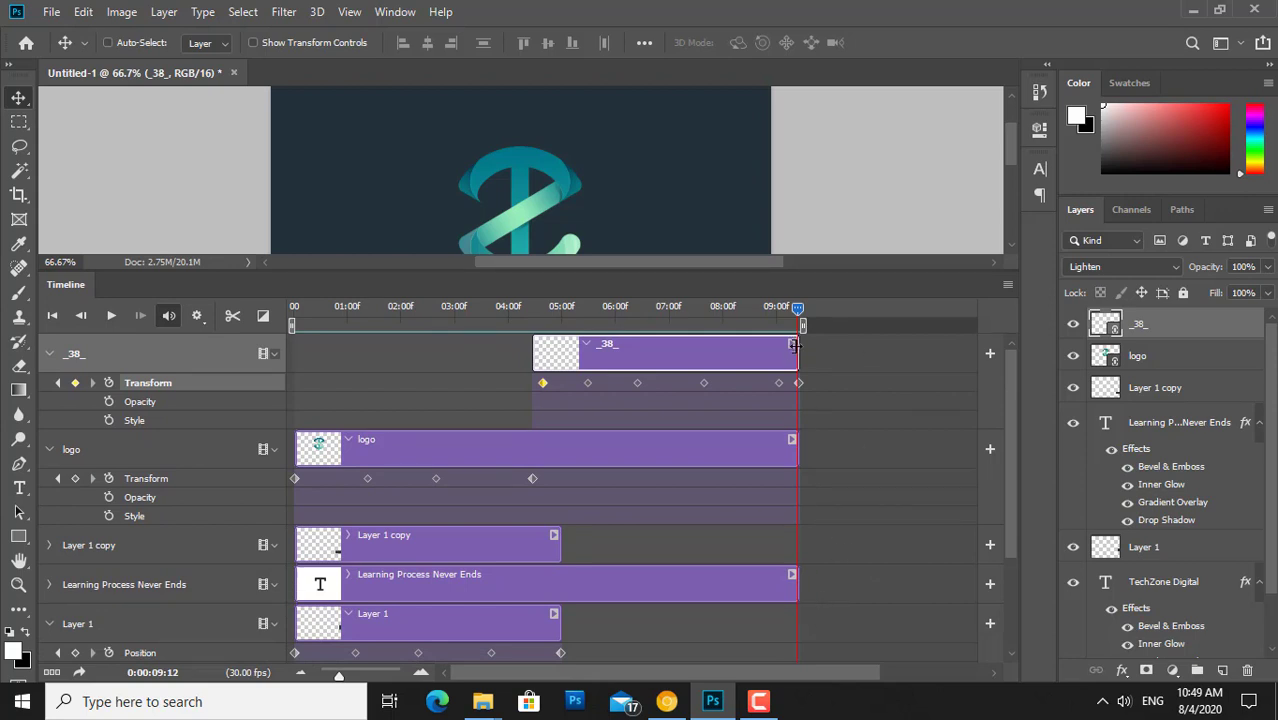
pyautogui.moveTo(794, 345); pyautogui.dragTo(758, 350)
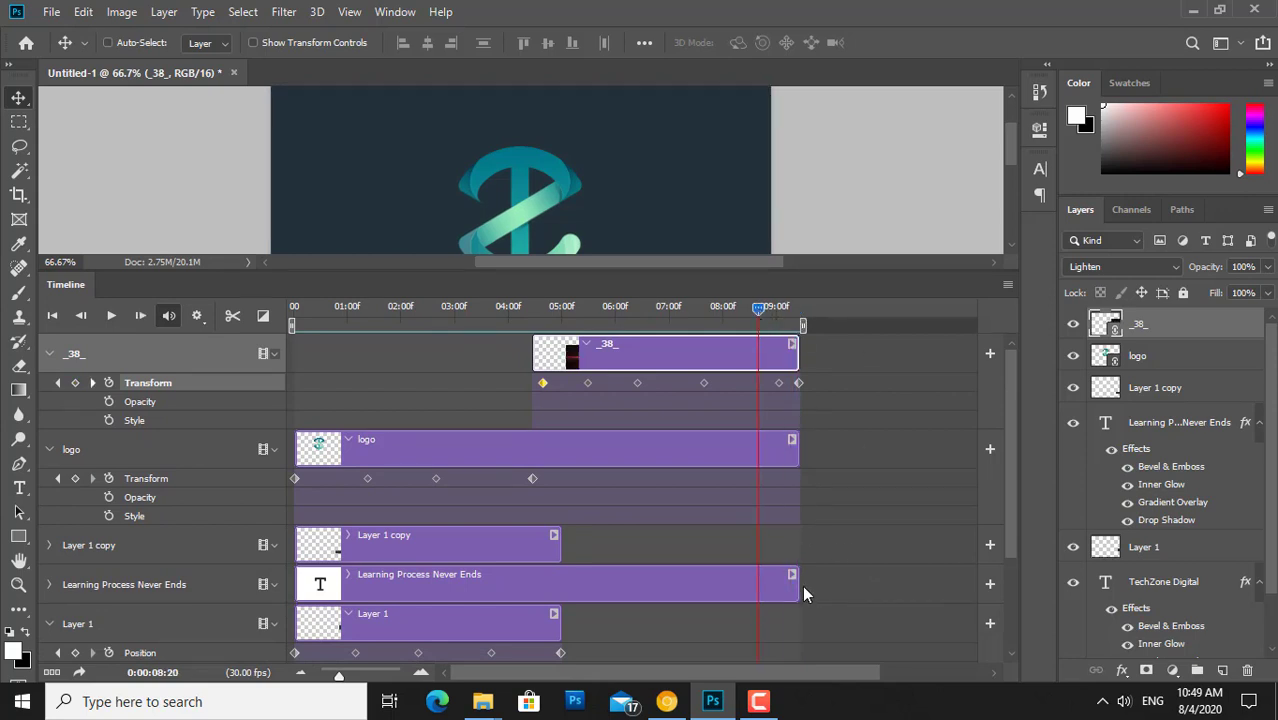
pyautogui.moveTo(797, 587); pyautogui.dragTo(694, 587)
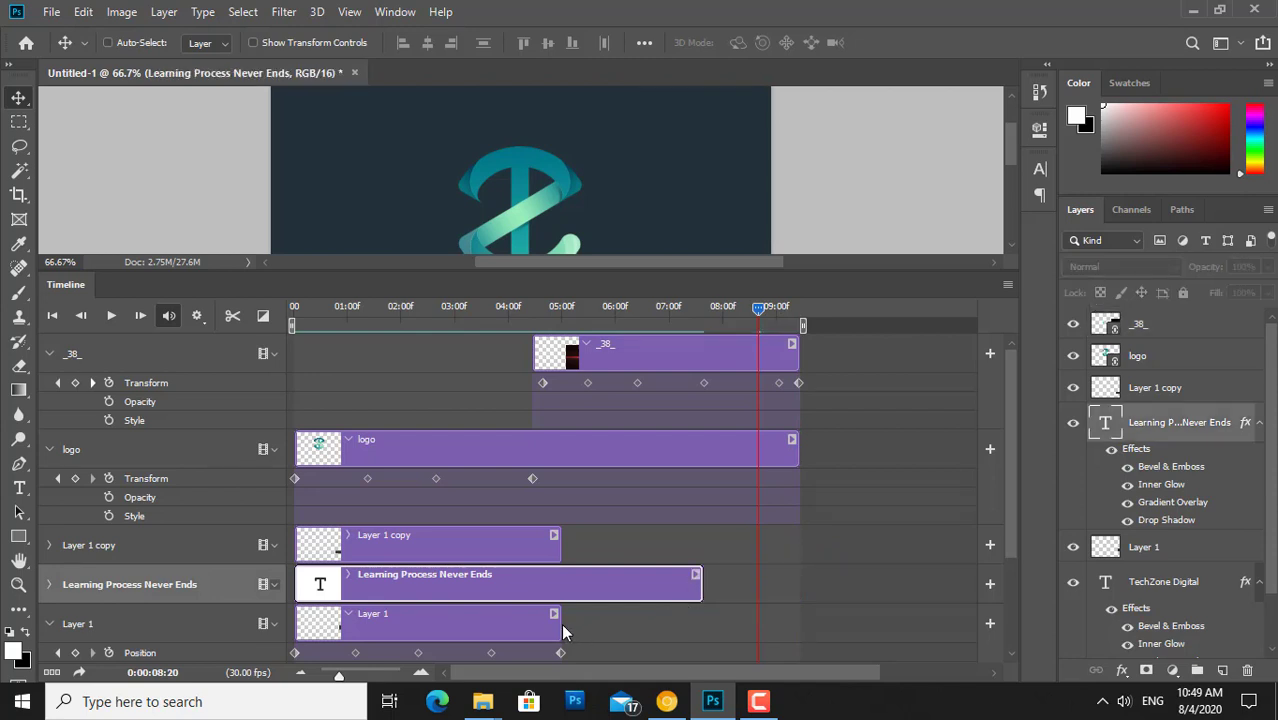
pyautogui.moveTo(560, 625); pyautogui.dragTo(516, 625)
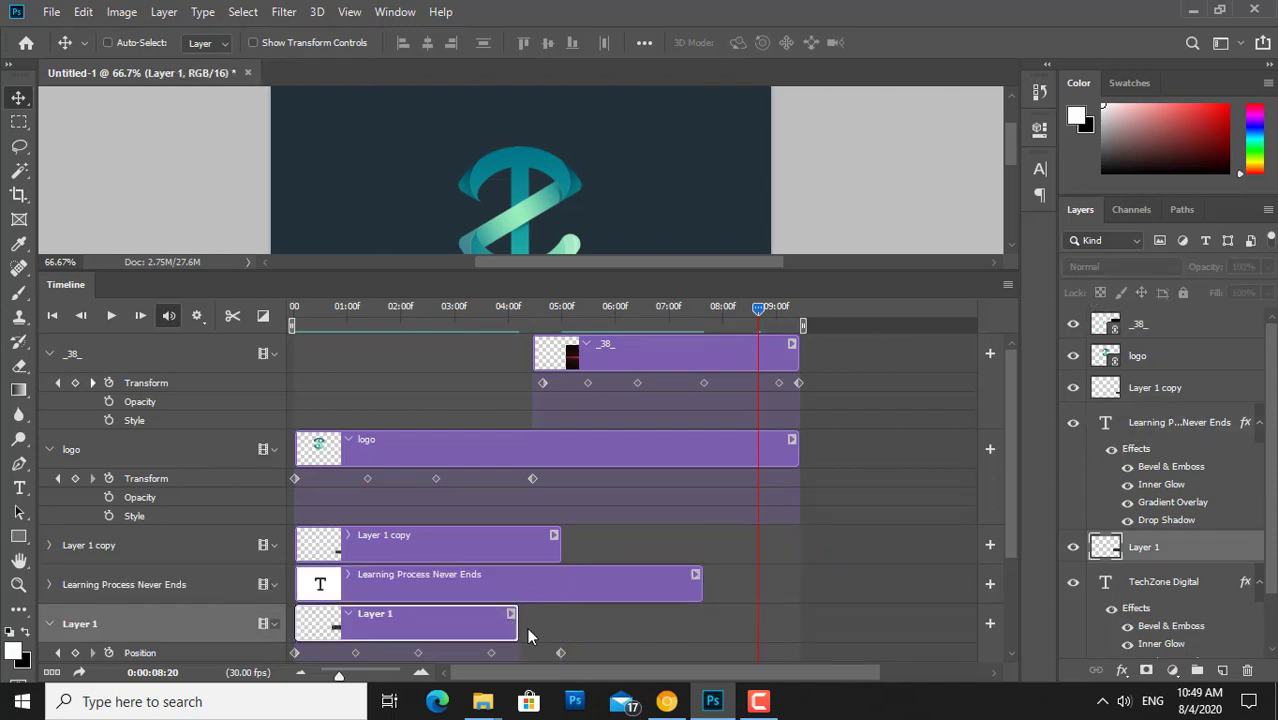
pyautogui.moveTo(556, 553); pyautogui.dragTo(518, 553)
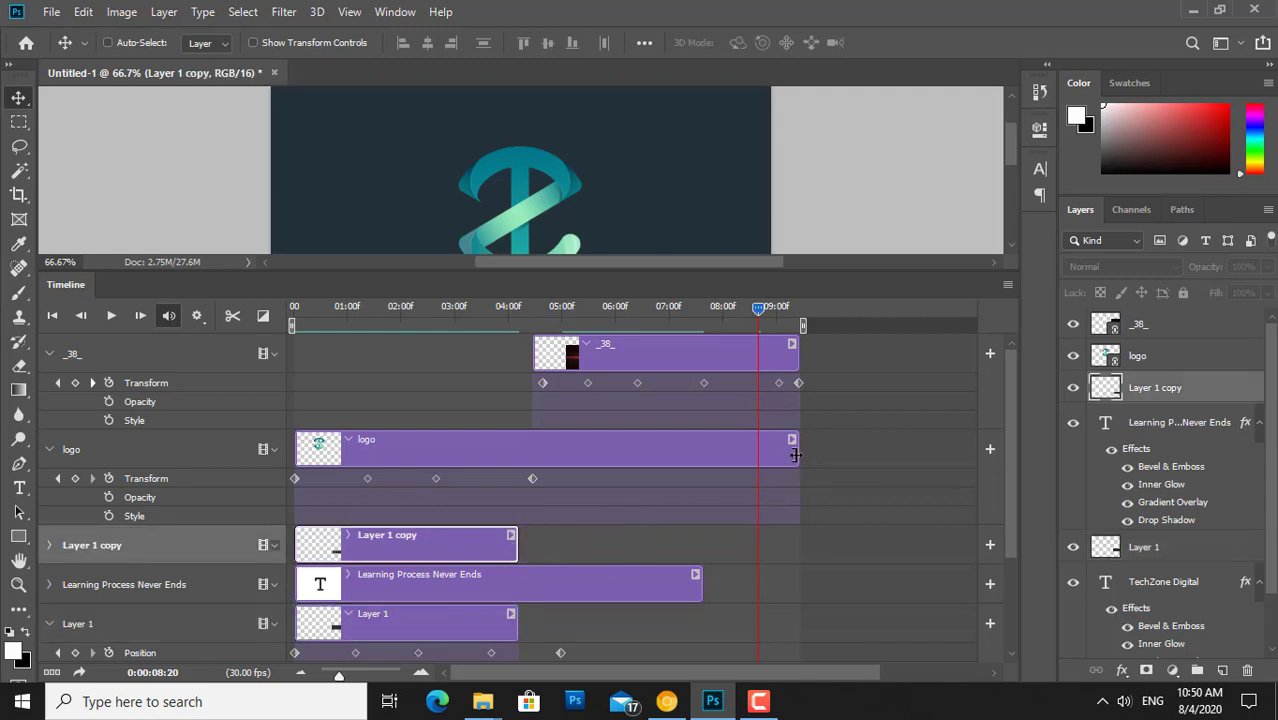
# Step: Trim the logo clip to match the text and shift the _38_ flare clip to end with them
pyautogui.moveTo(795, 455); pyautogui.dragTo(702, 452)
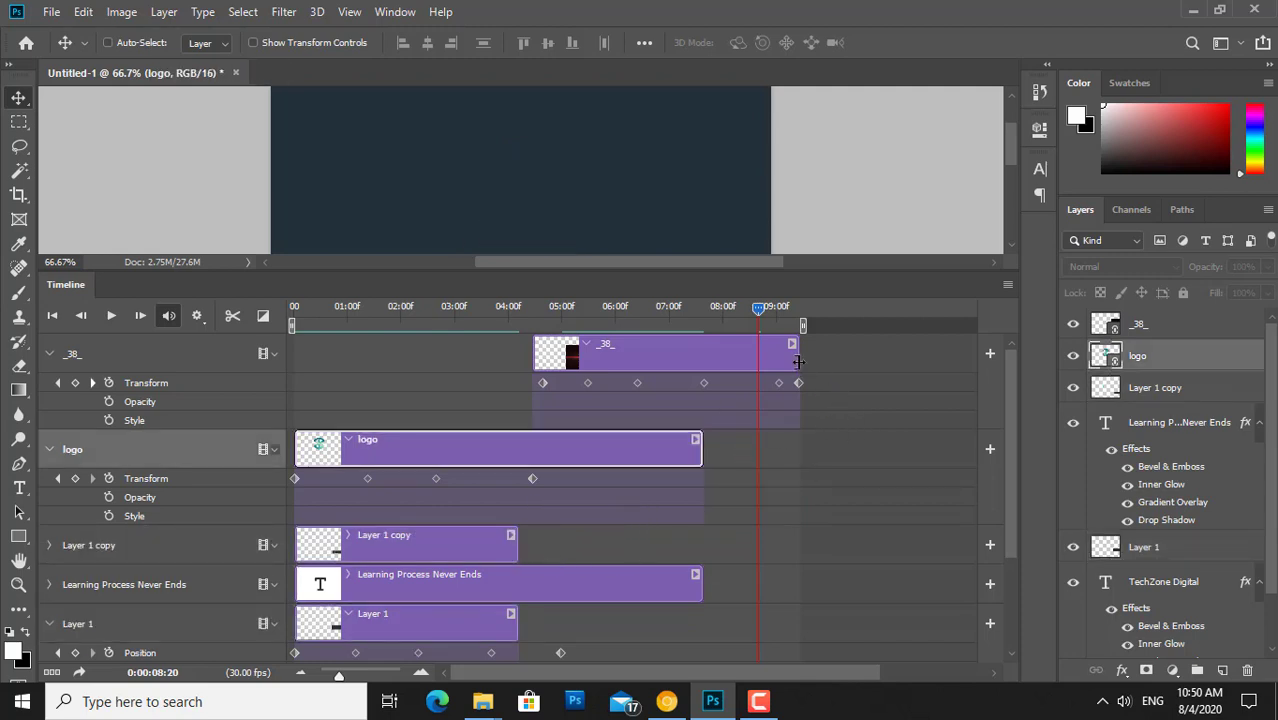
pyautogui.moveTo(726, 368); pyautogui.dragTo(622, 374)
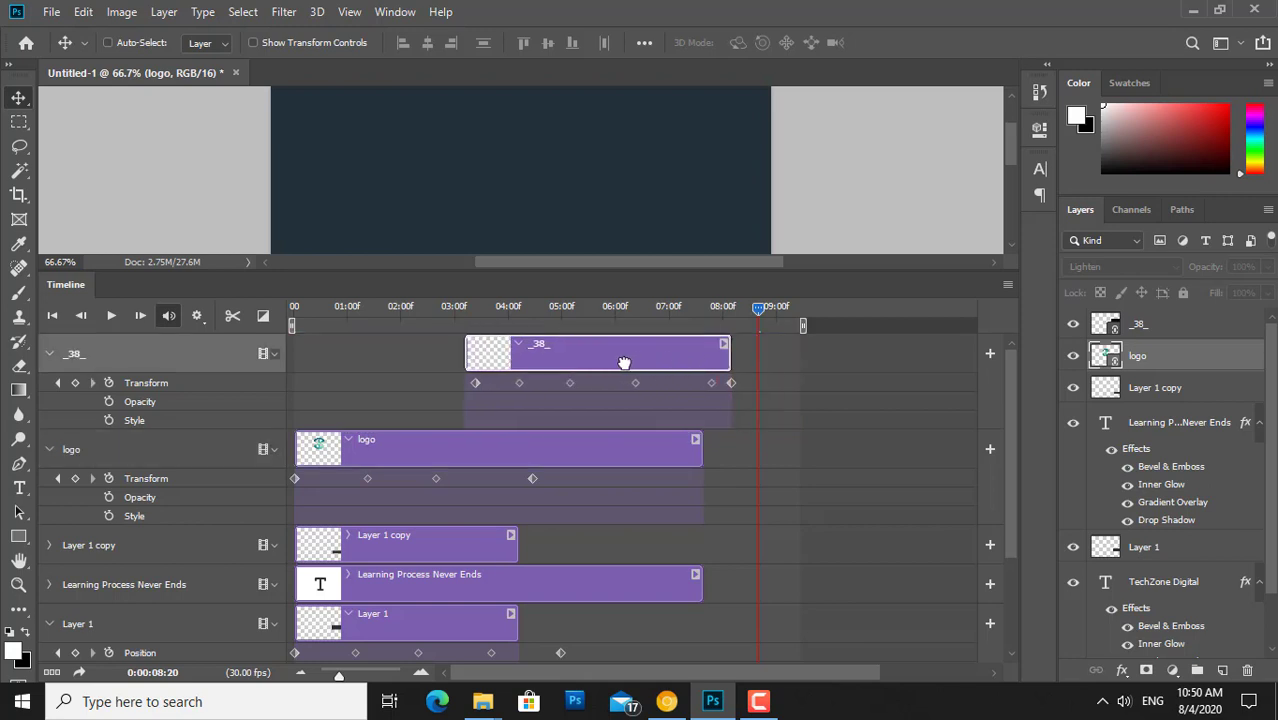
pyautogui.moveTo(757, 310); pyautogui.dragTo(256, 322)
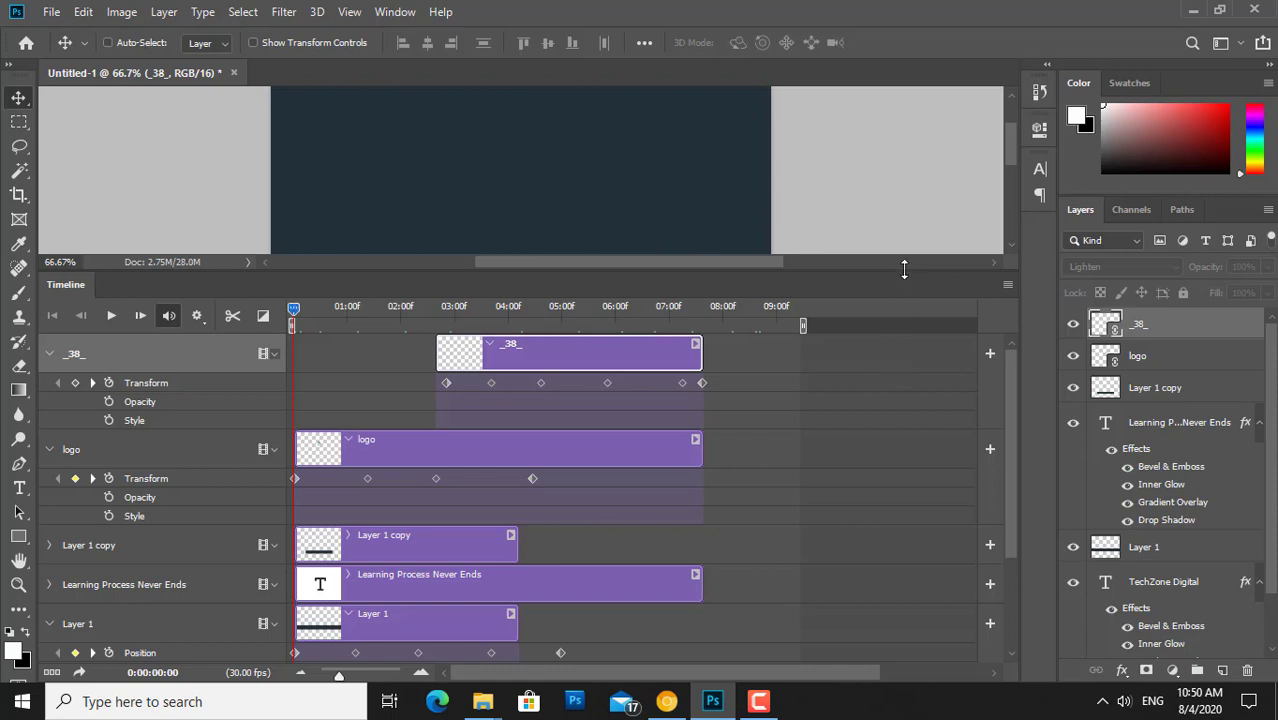
pyautogui.moveTo(904, 268); pyautogui.dragTo(904, 446)
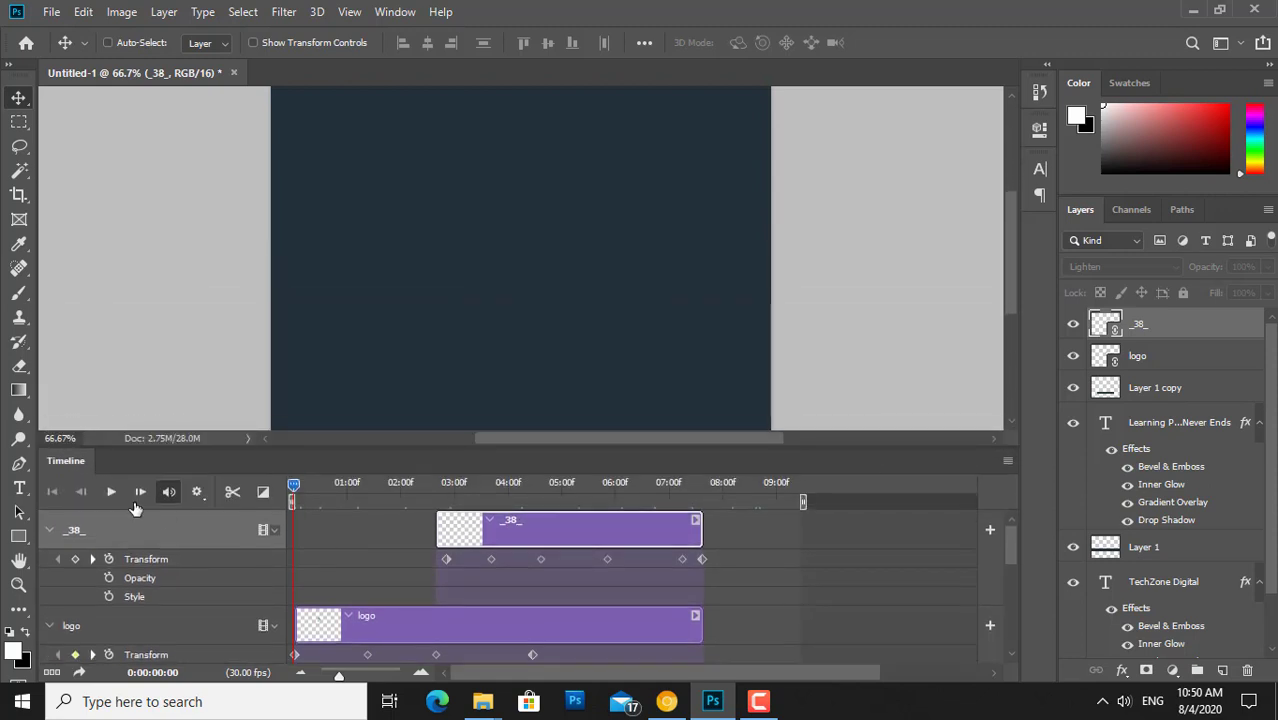
pyautogui.click(111, 492)
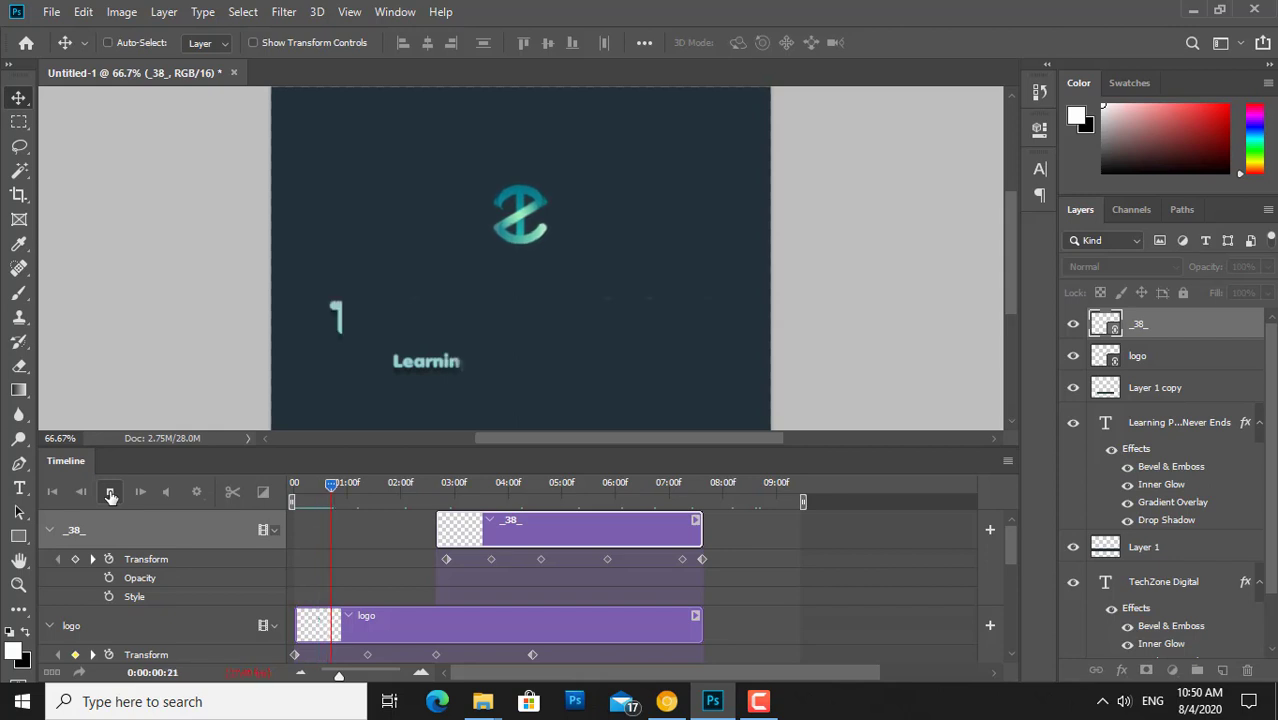
pyautogui.click(111, 492)
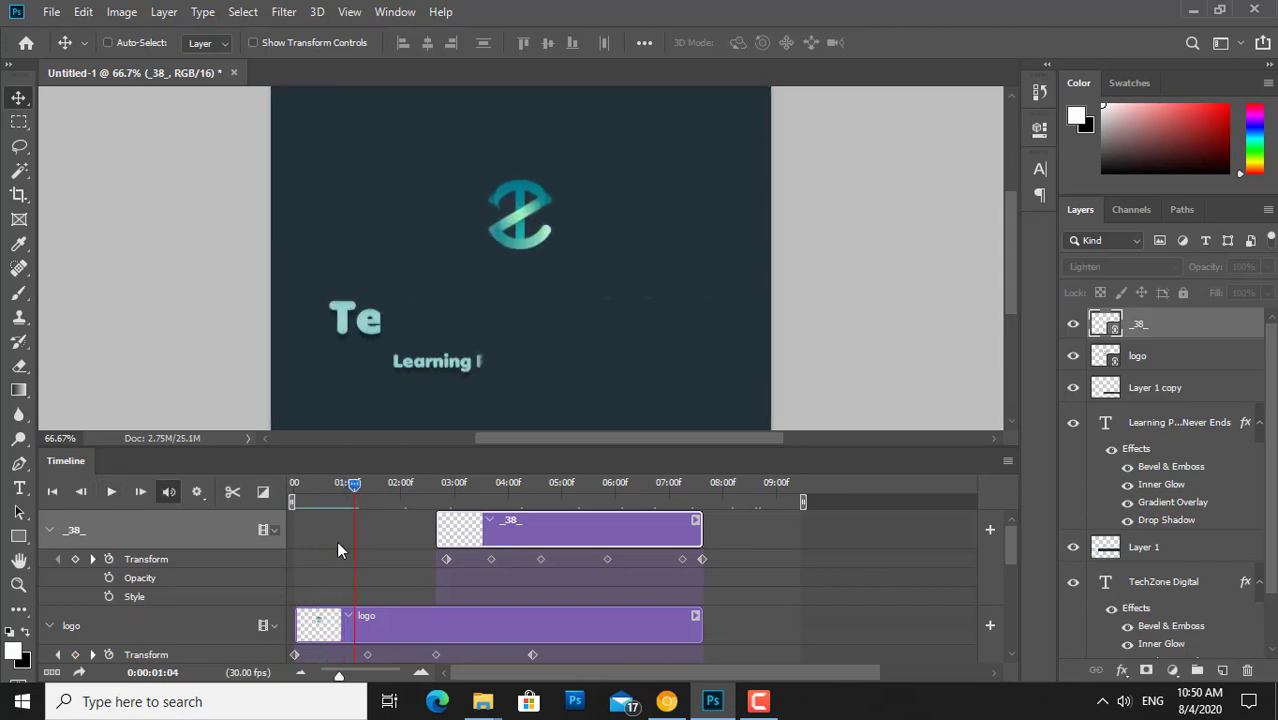
pyautogui.moveTo(928, 451); pyautogui.dragTo(931, 277)
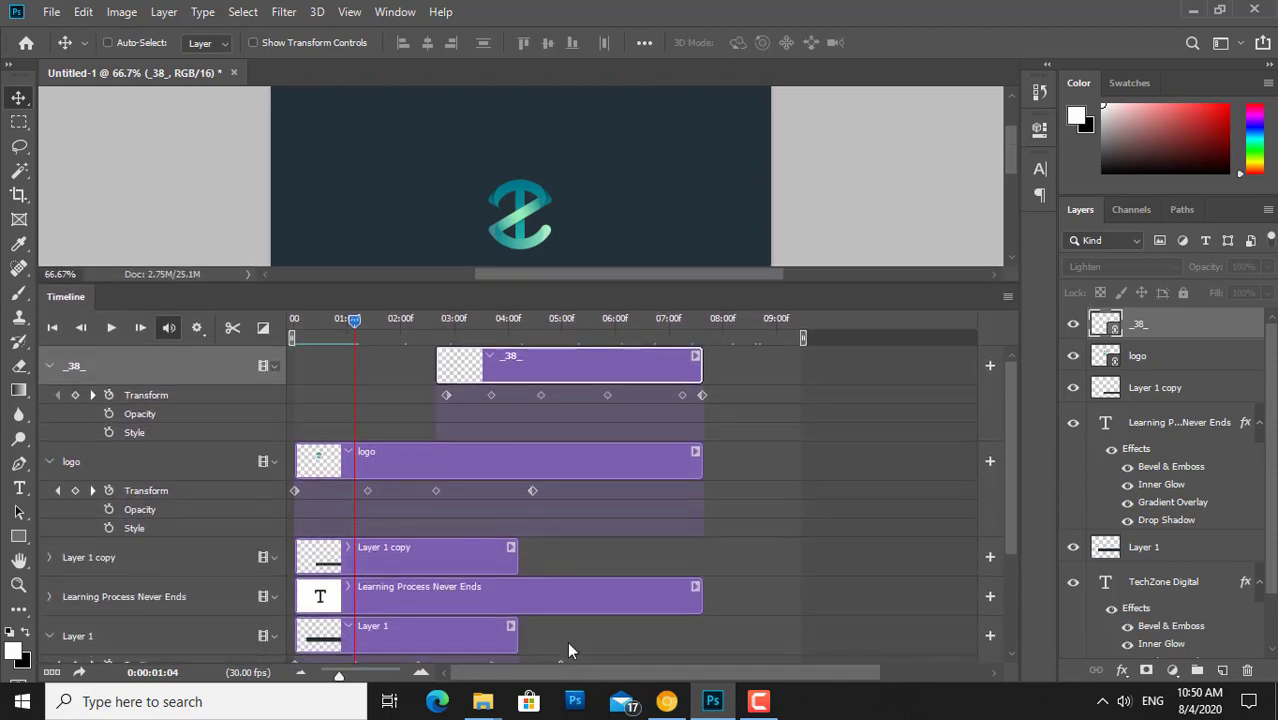
# Step: Trim the Layer 1 pair to 03:20, tagline and logo to 05:25, and start the flare near 01:00
pyautogui.moveTo(517, 562); pyautogui.dragTo(472, 562)
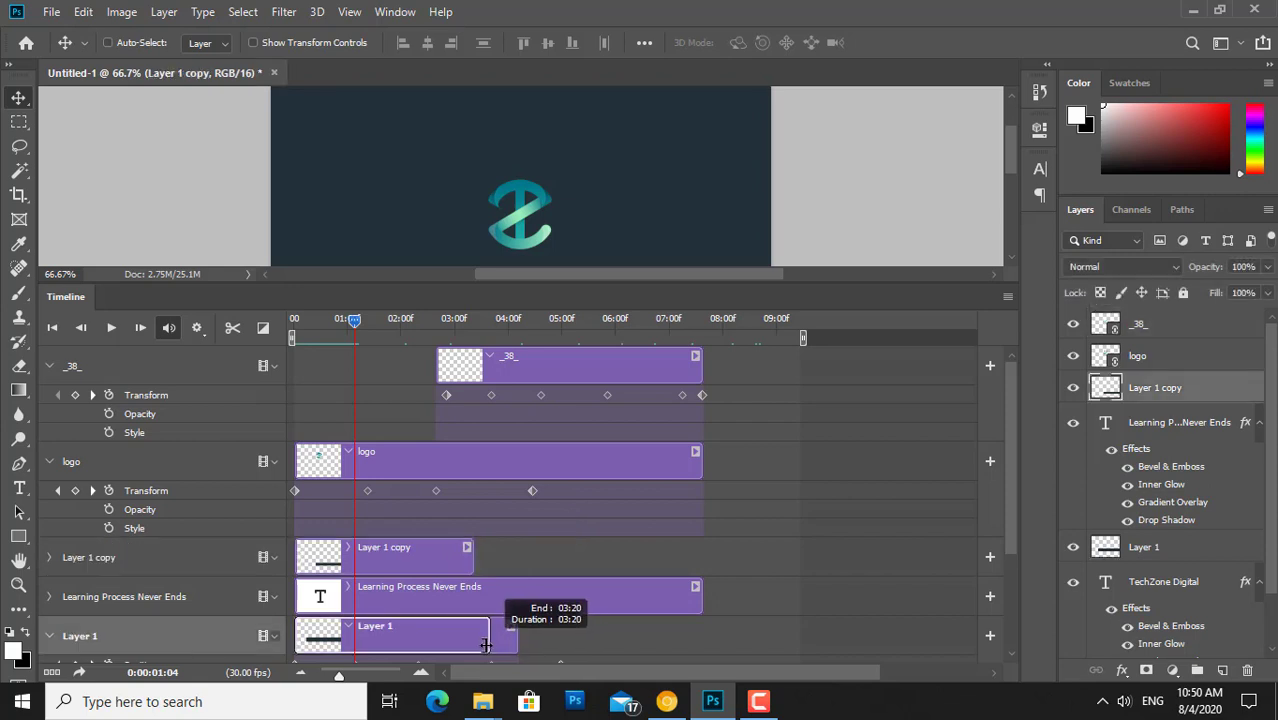
pyautogui.moveTo(516, 642); pyautogui.dragTo(472, 642)
pyautogui.moveTo(702, 597); pyautogui.dragTo(591, 597)
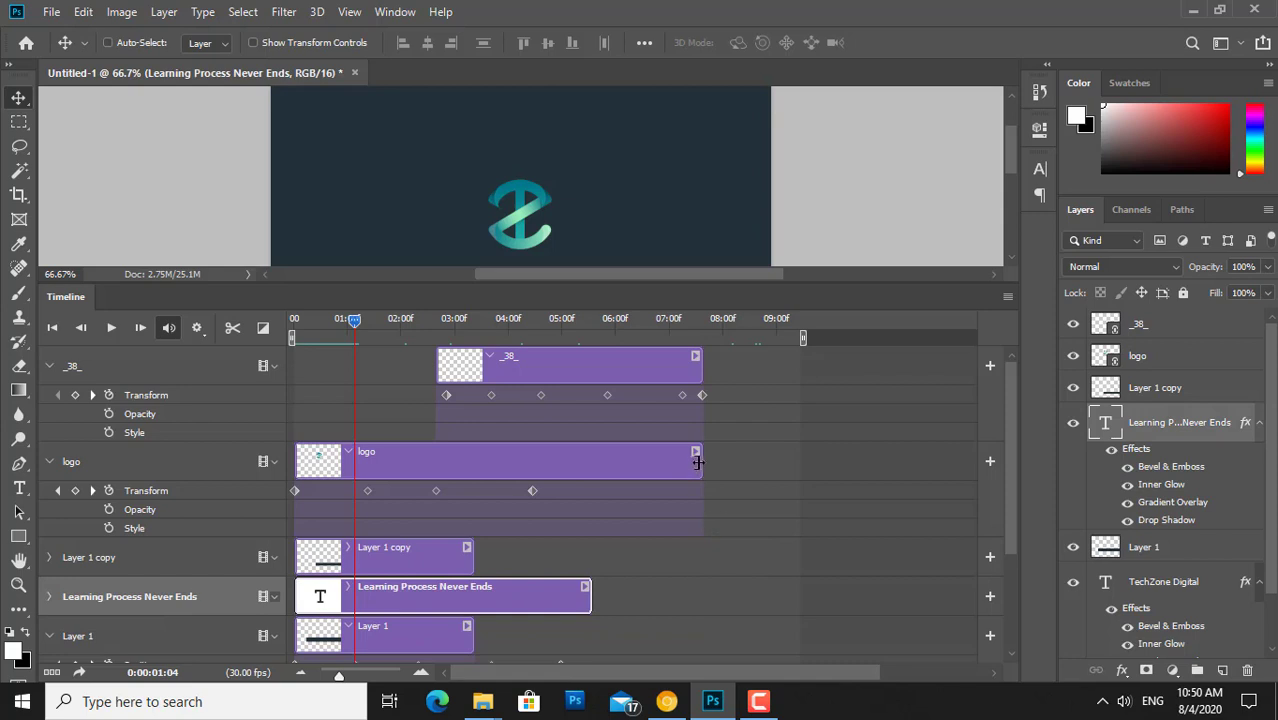
pyautogui.moveTo(666, 470); pyautogui.dragTo(591, 462)
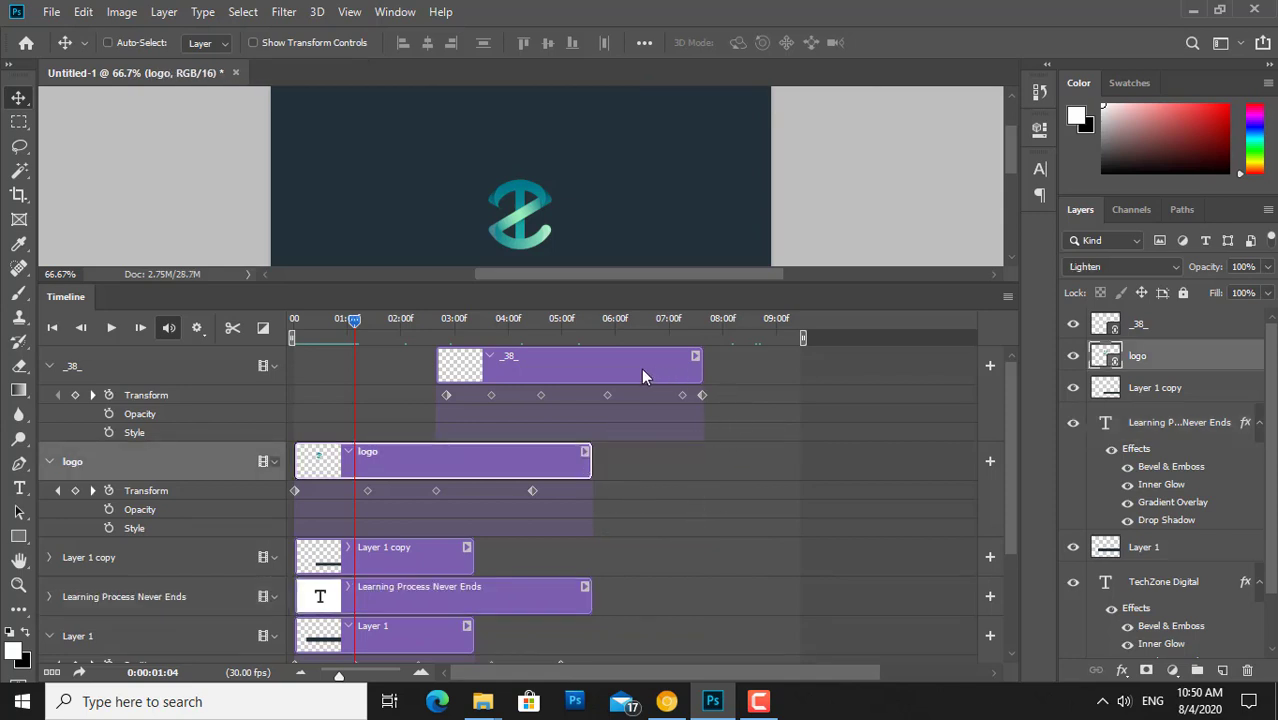
pyautogui.moveTo(643, 376)
pyautogui.mouseDown()
pyautogui.moveTo(530, 371)
pyautogui.moveTo(546, 378)
pyautogui.mouseUp()
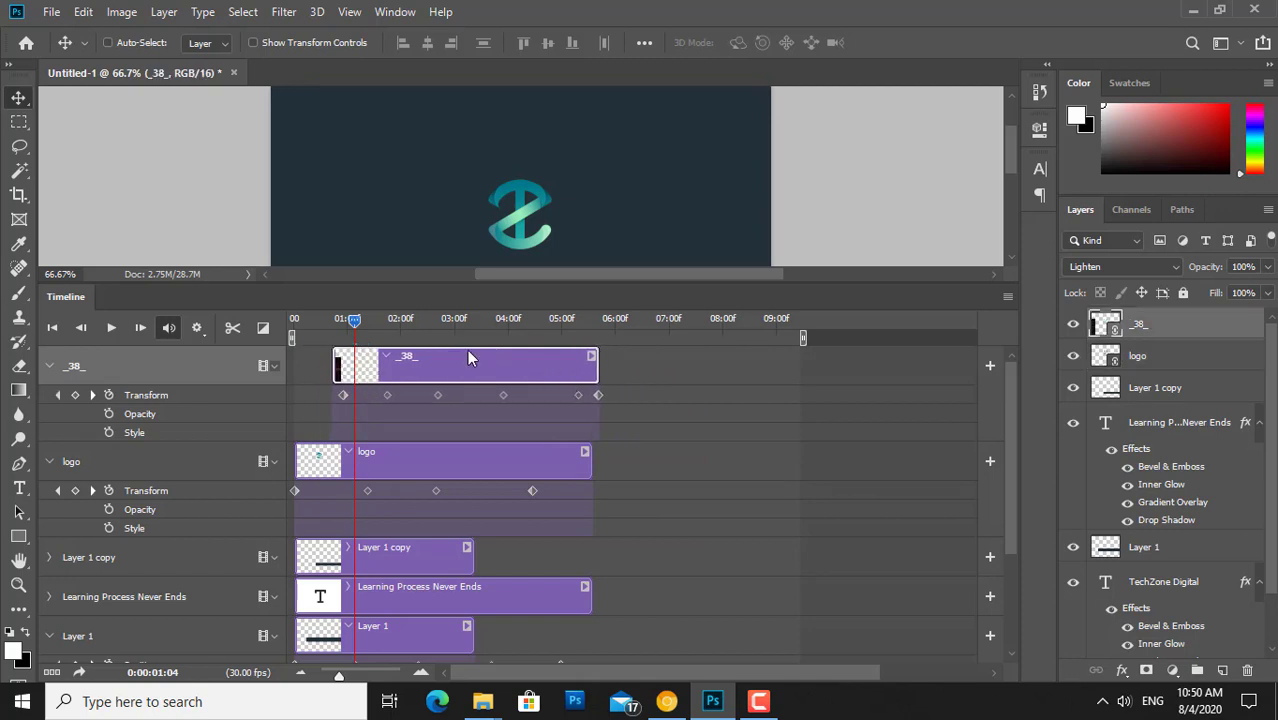
pyautogui.moveTo(352, 323)
pyautogui.mouseDown()
pyautogui.moveTo(292, 323)
pyautogui.moveTo(393, 323)
pyautogui.moveTo(288, 334)
pyautogui.mouseUp()
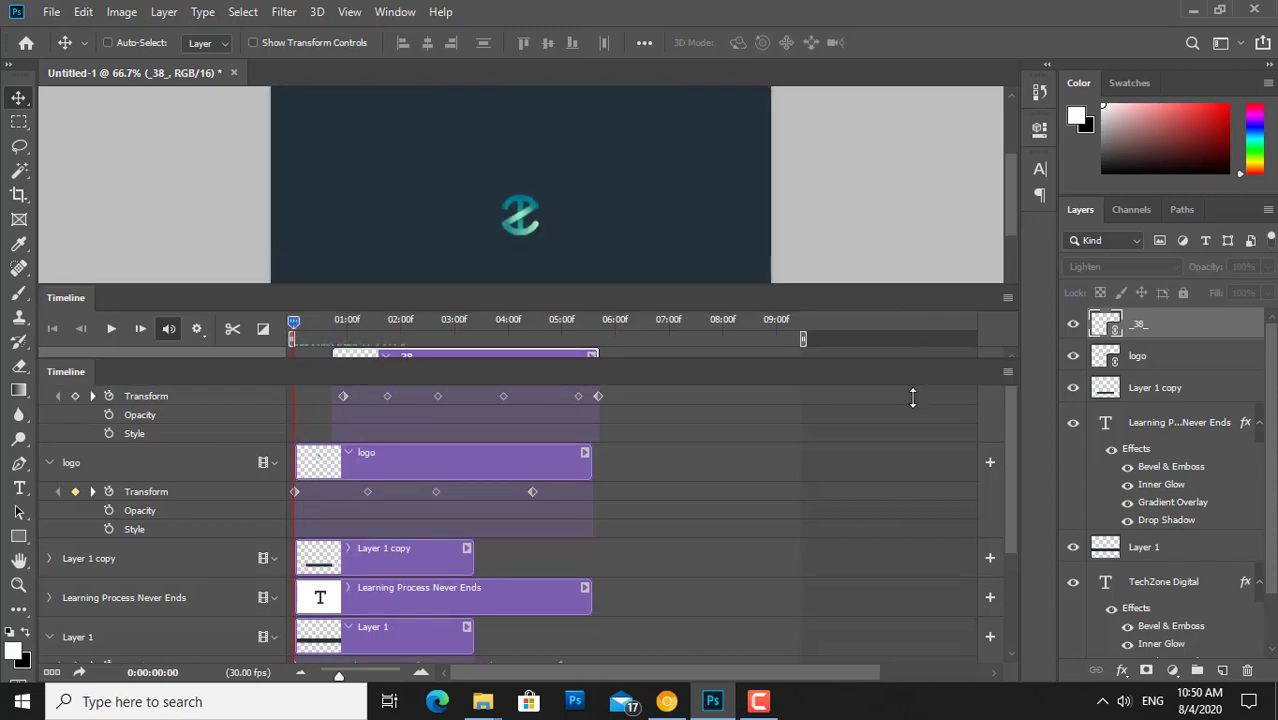
# Step: Enlarge the canvas view, scrub through the text reveal, and play the trimmed animation preview
pyautogui.moveTo(912, 284); pyautogui.dragTo(912, 491)
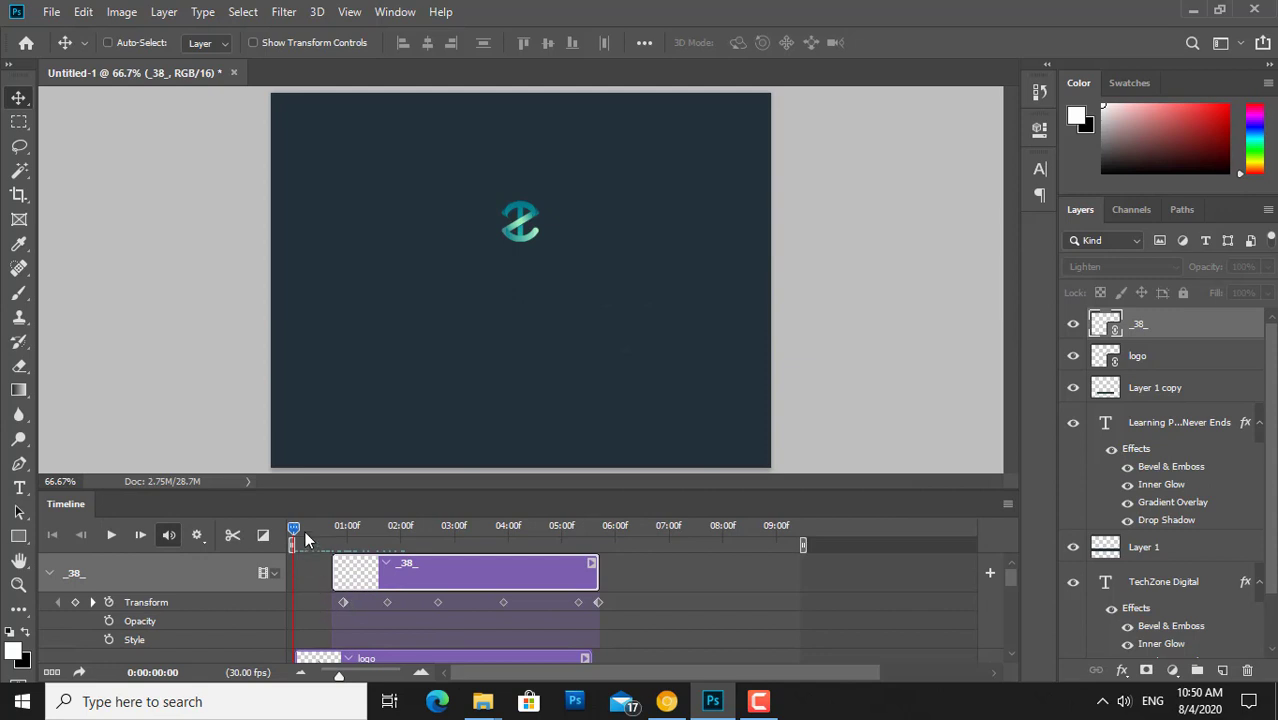
pyautogui.moveTo(284, 529)
pyautogui.mouseDown()
pyautogui.moveTo(581, 520)
pyautogui.moveTo(262, 516)
pyautogui.mouseUp()
pyautogui.click(113, 538)
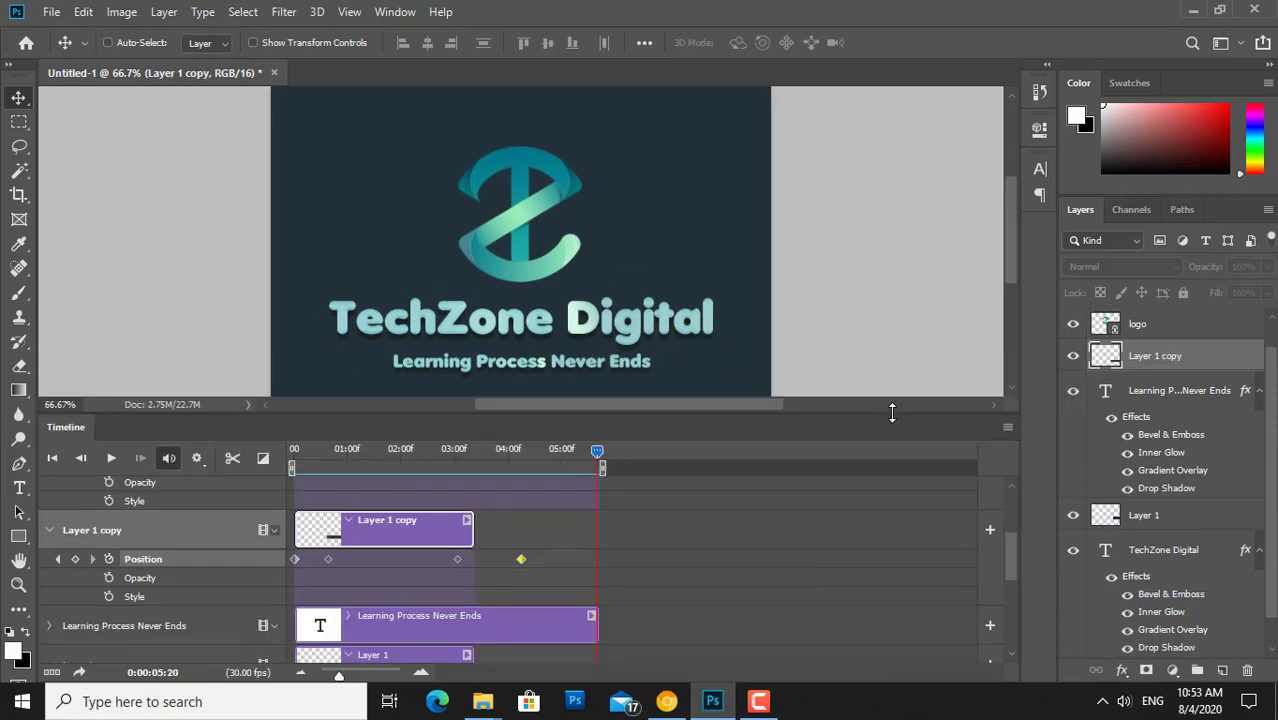
pyautogui.moveTo(892, 412); pyautogui.dragTo(889, 501)
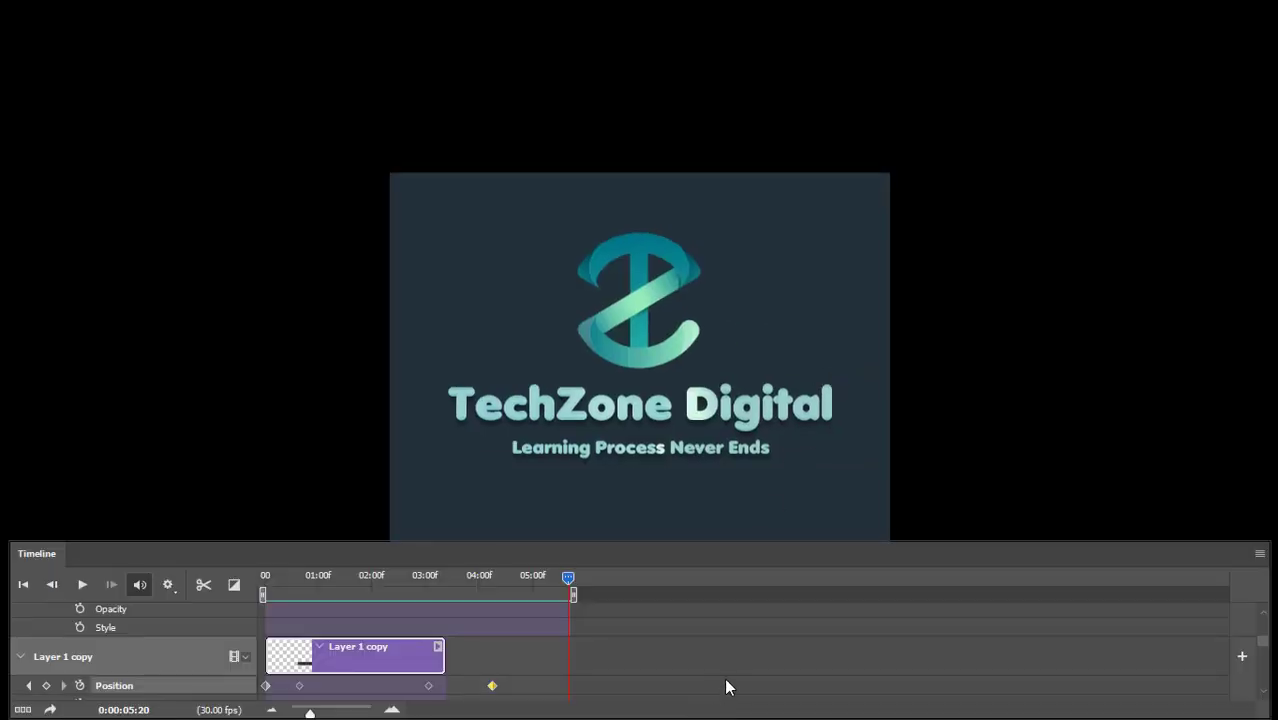
pyautogui.click(80, 586)
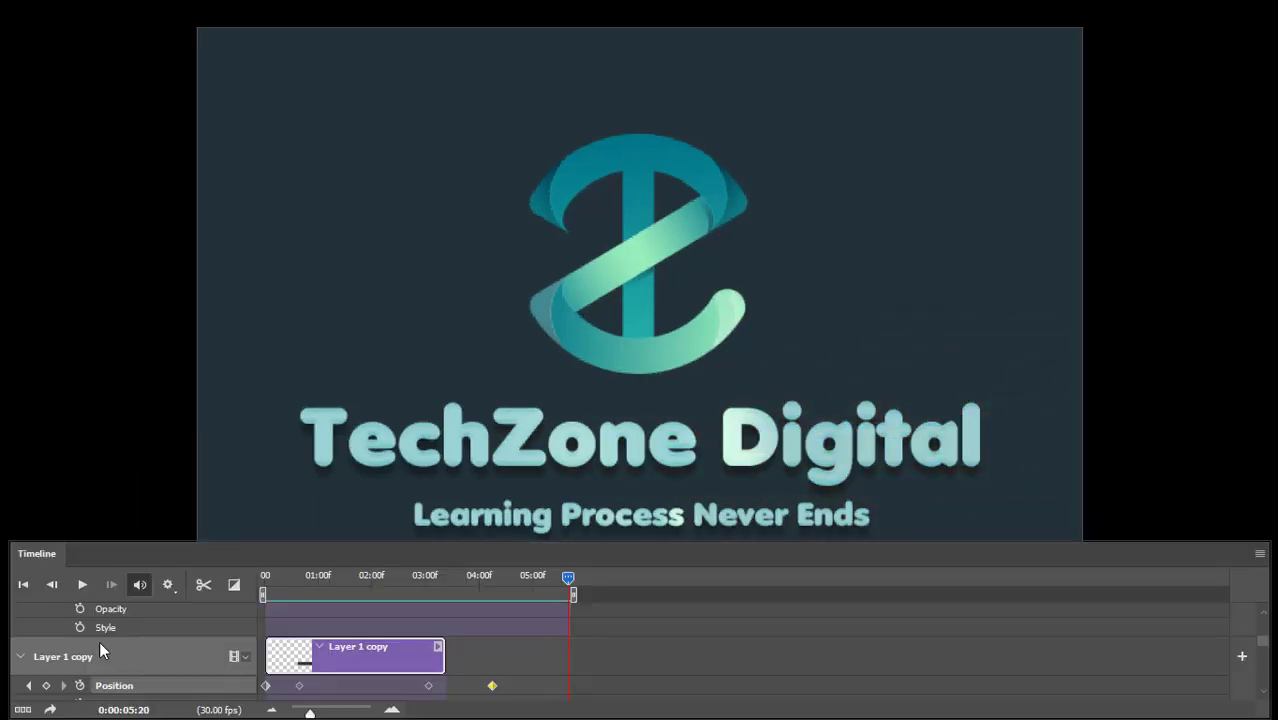
pyautogui.click(85, 588)
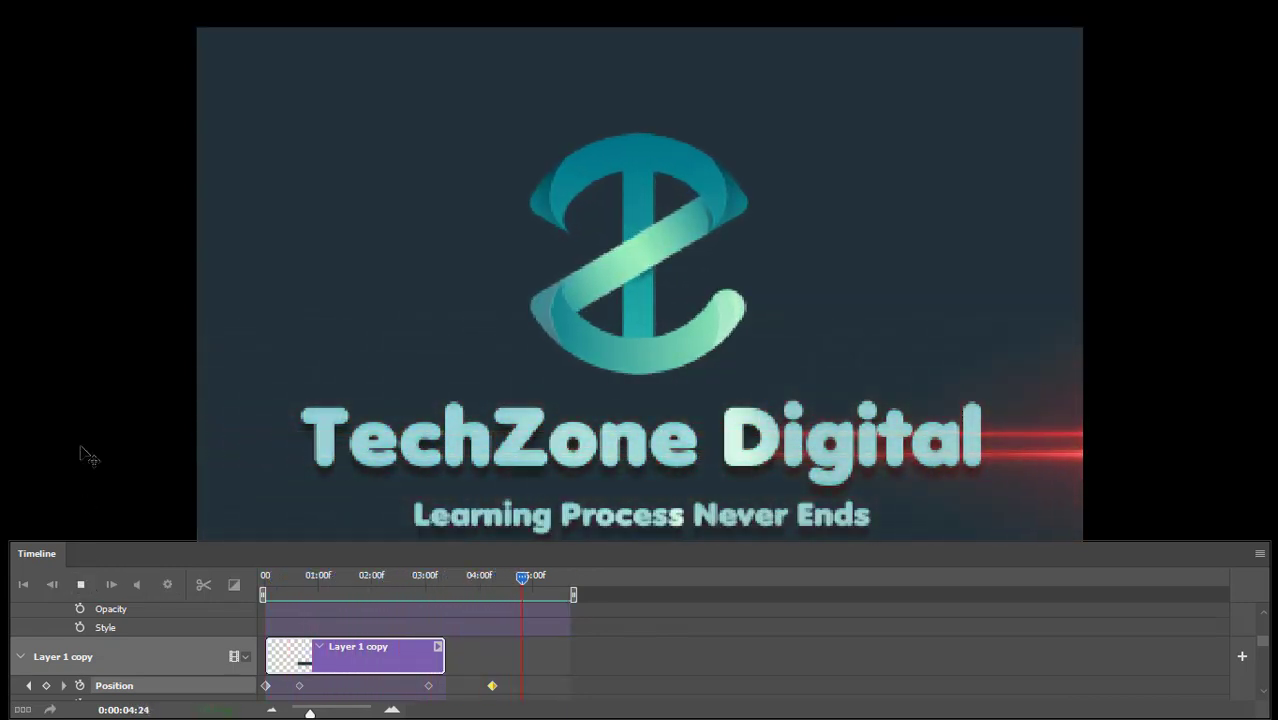
pyautogui.press('Tab')
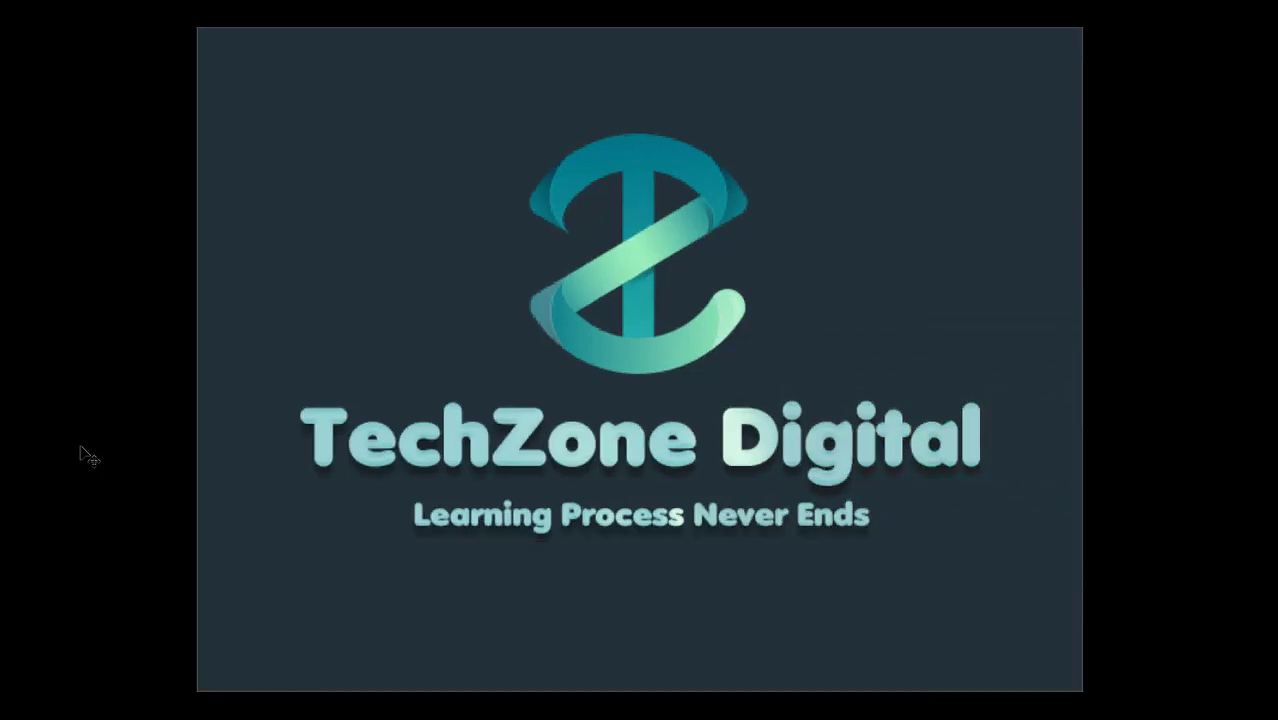
pyautogui.press('f')
# Step: Set the Save for Web (Legacy) export to GIF, 256 colours, looping Forever
pyautogui.click(52, 14)
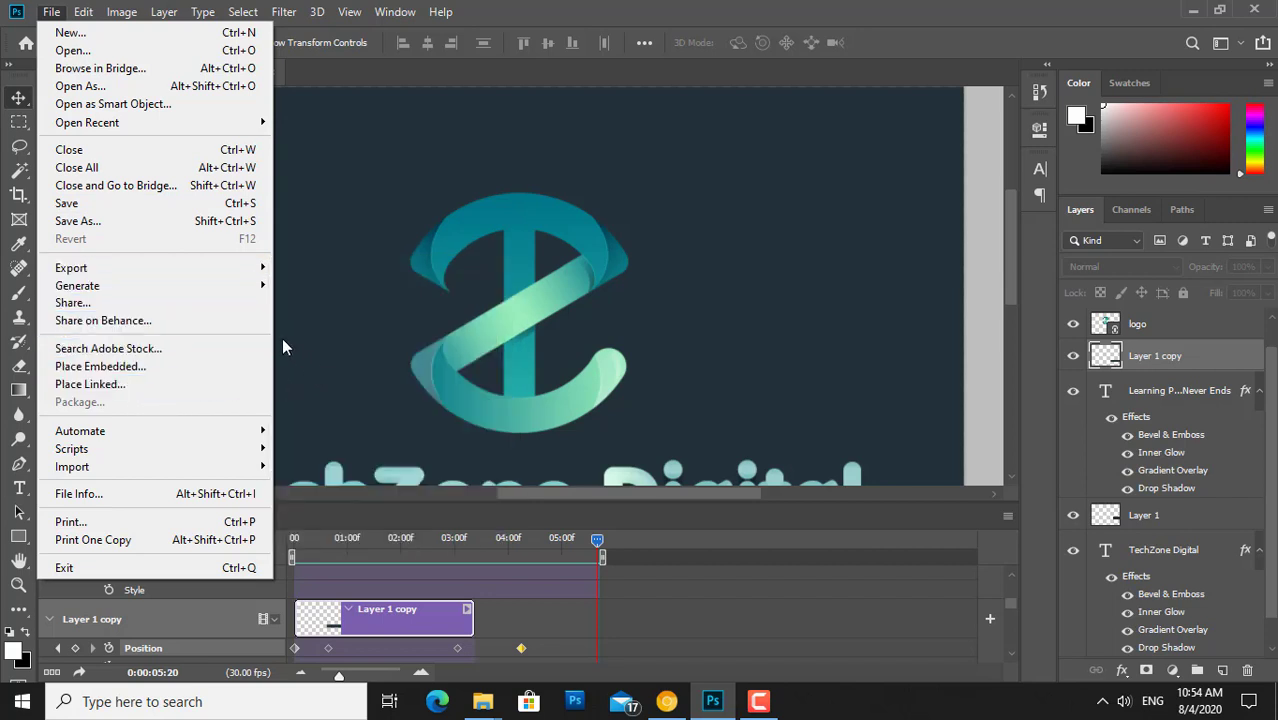
pyautogui.moveTo(71, 268)
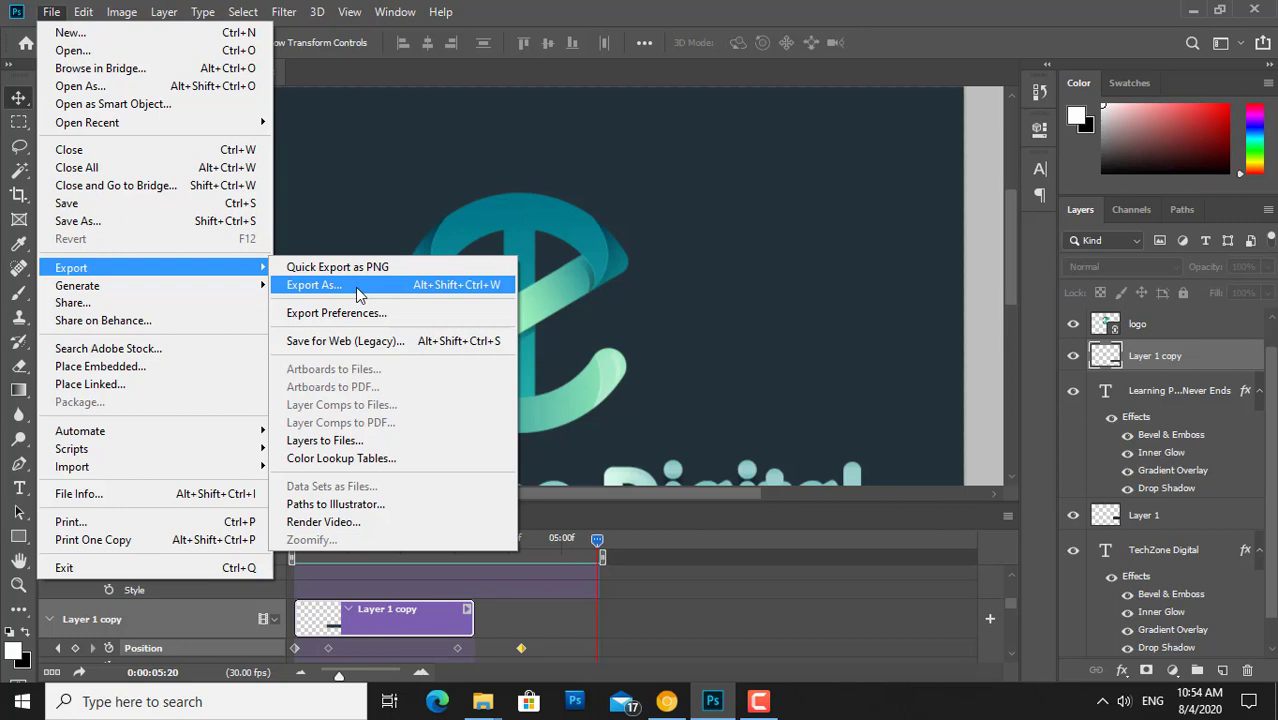
pyautogui.click(363, 341)
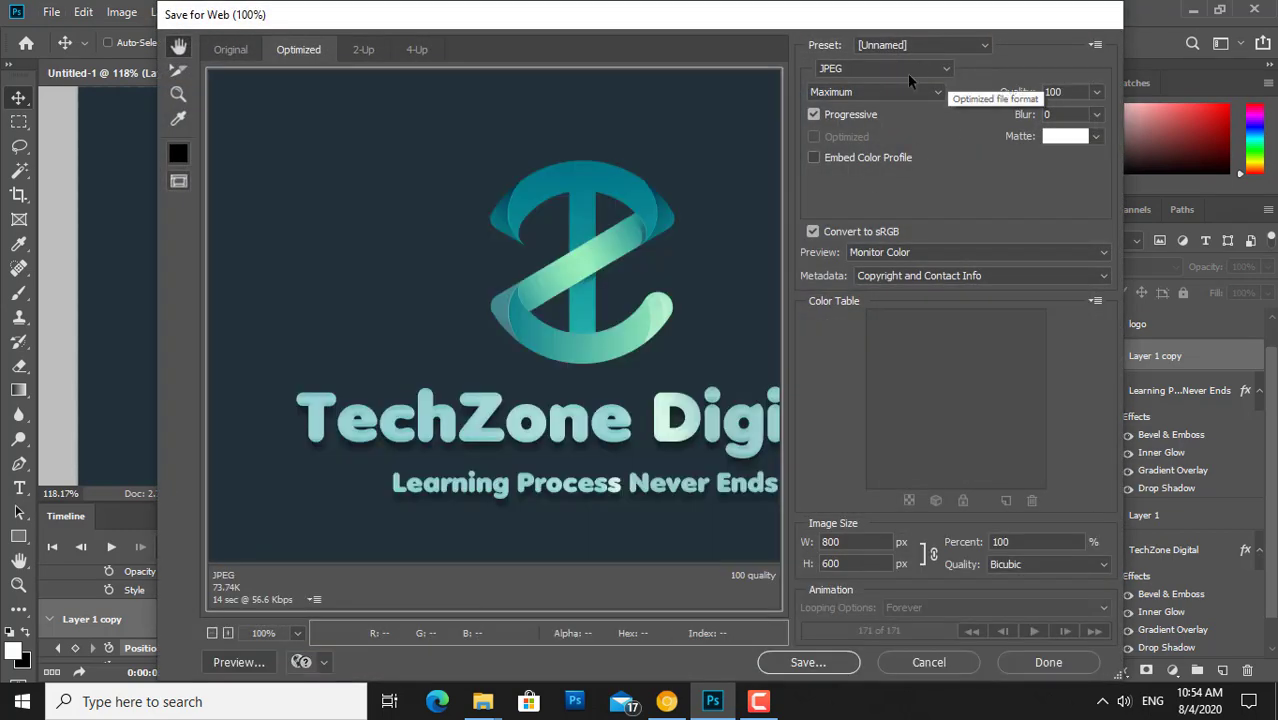
pyautogui.click(907, 80)
pyautogui.click(912, 84)
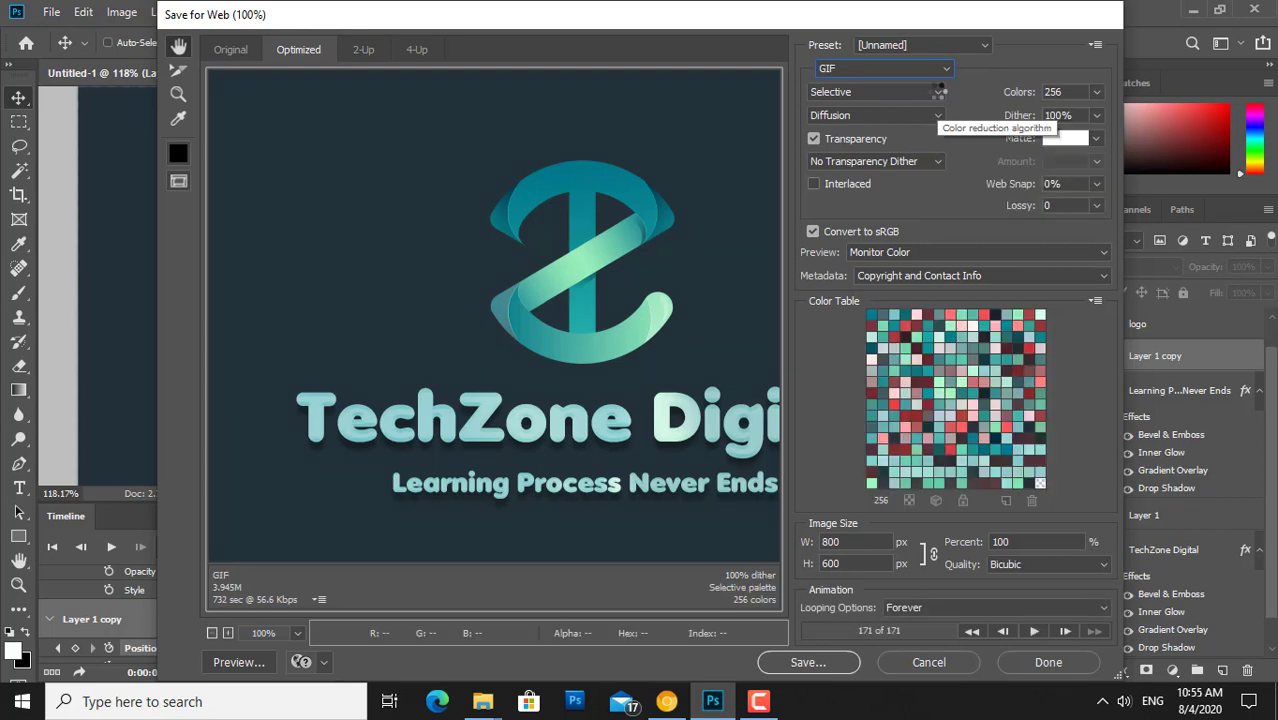
pyautogui.click(806, 663)
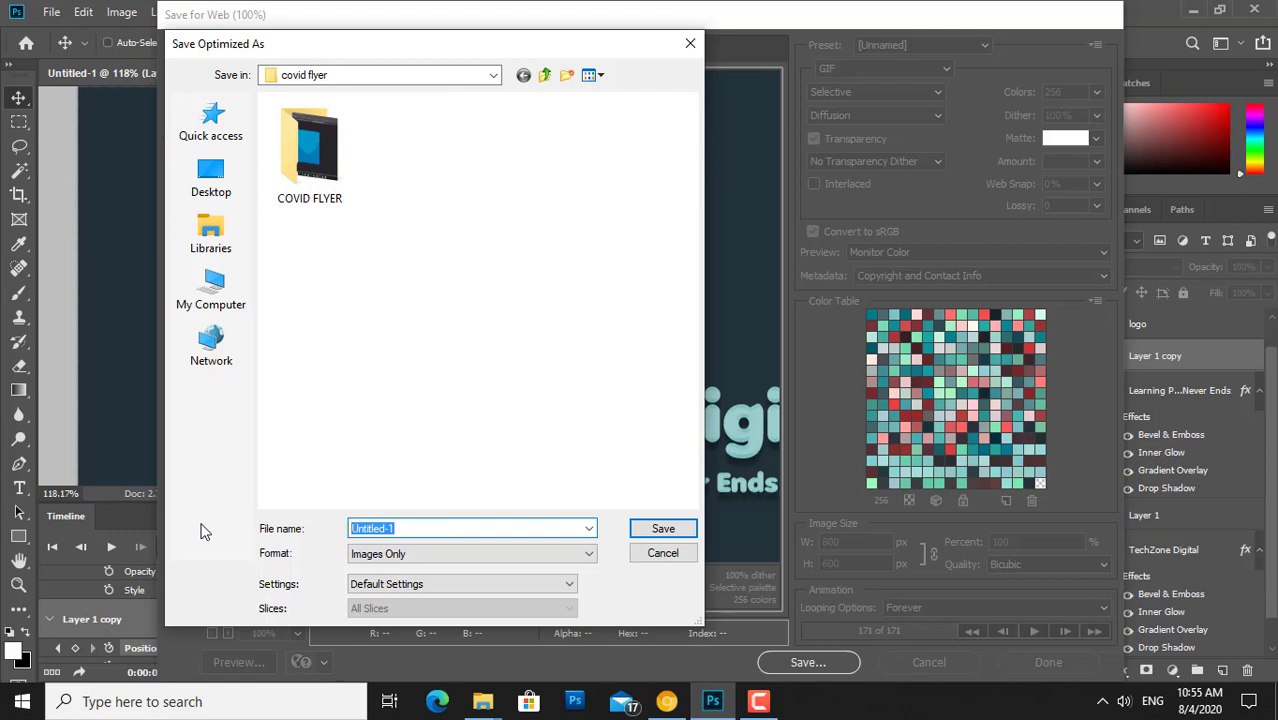
# Step: Save the GIF as animate-logo in the covid flyer folder and open it in Internet Explorer
pyautogui.write('animate logo')
pyautogui.click(663, 529)
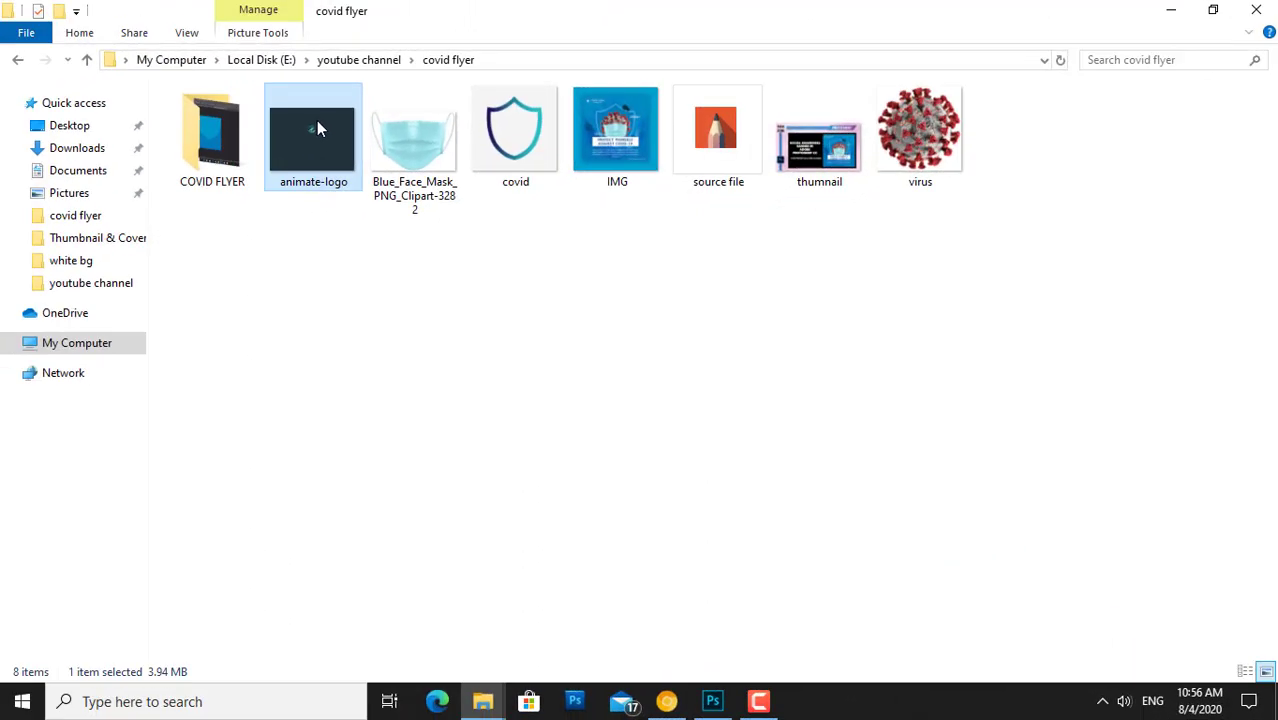
pyautogui.rightClick(317, 120)
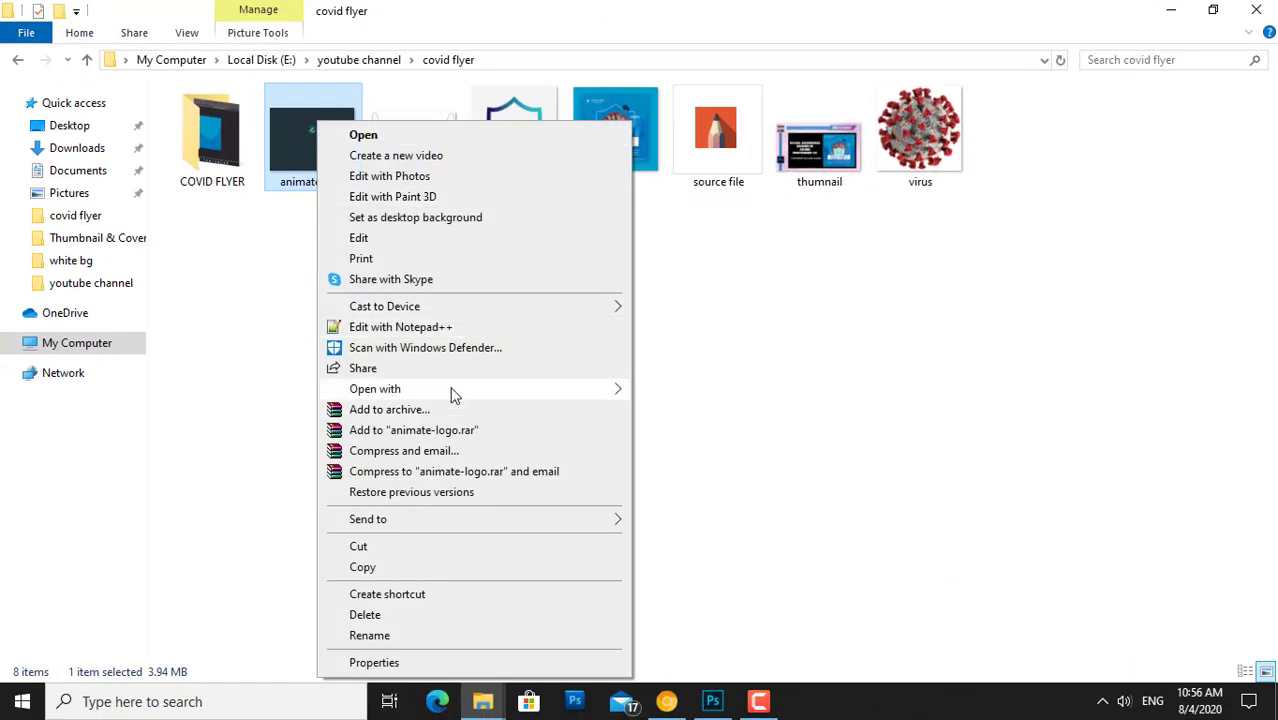
pyautogui.moveTo(375, 389)
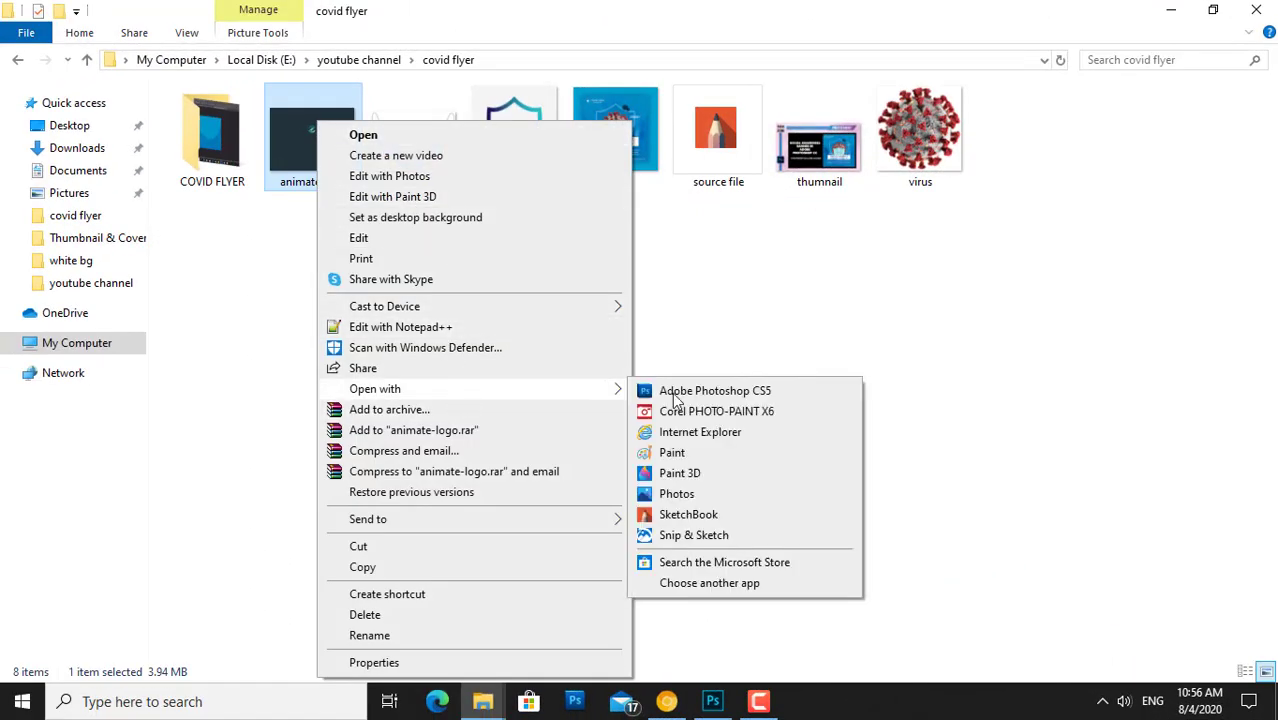
pyautogui.click(693, 432)
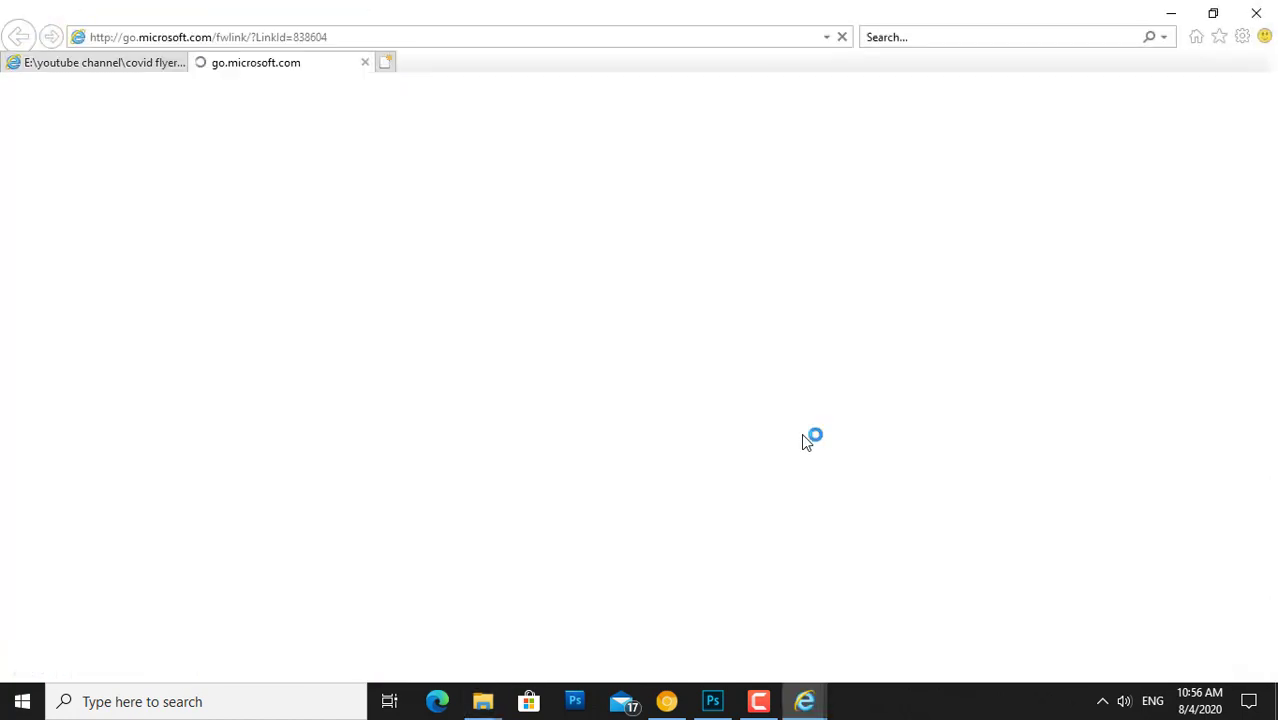
# Step: Close the extra go.microsoft.com tab to view the playing animate-logo GIF
pyautogui.click(365, 63)
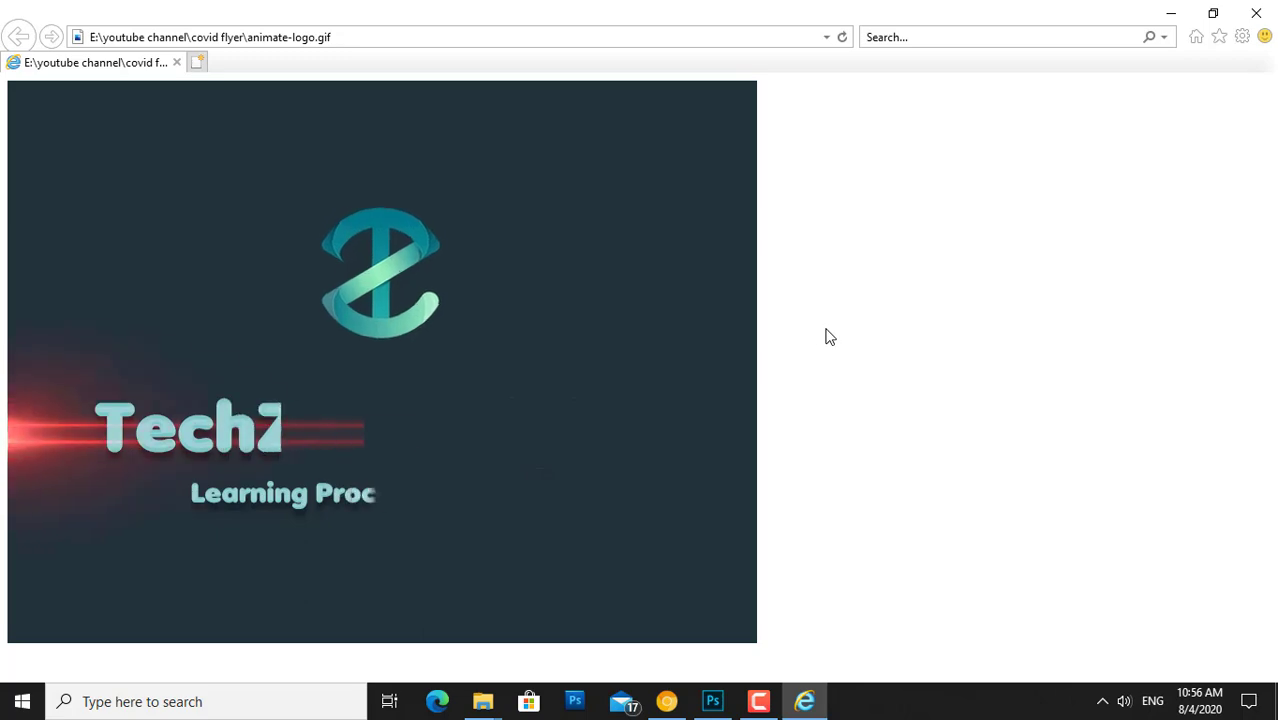